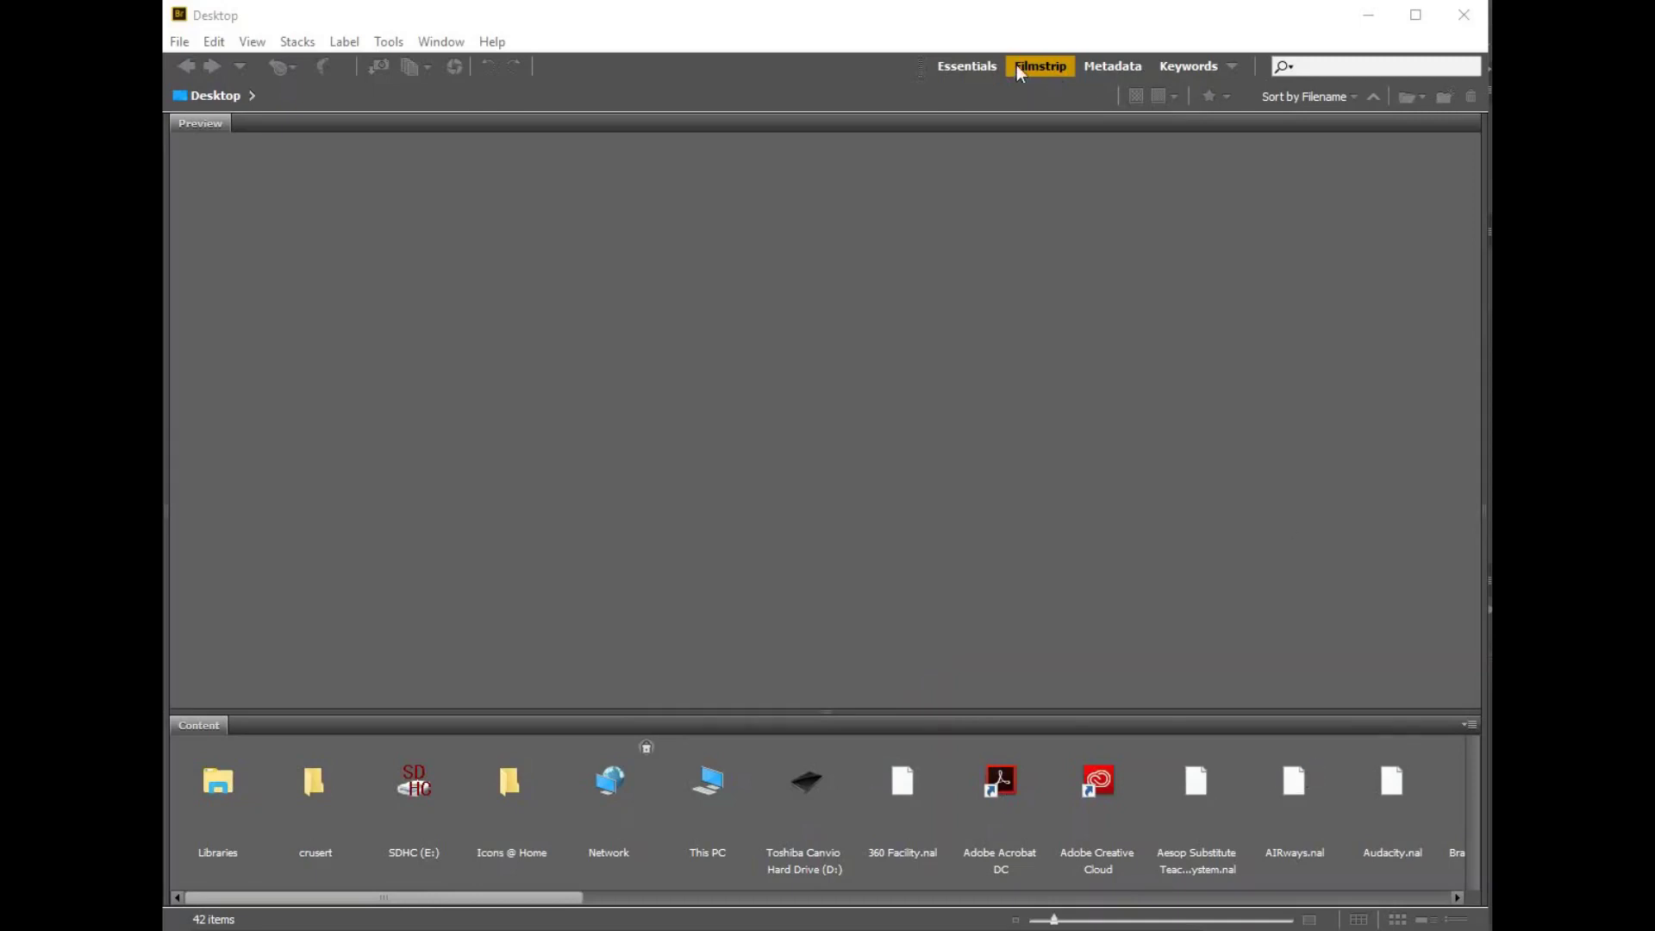
- Switch to the Filmstrip workspace and open SDHC (E:) > DCIM > 174ND750 with its 62 NEF photos
click(964, 68)
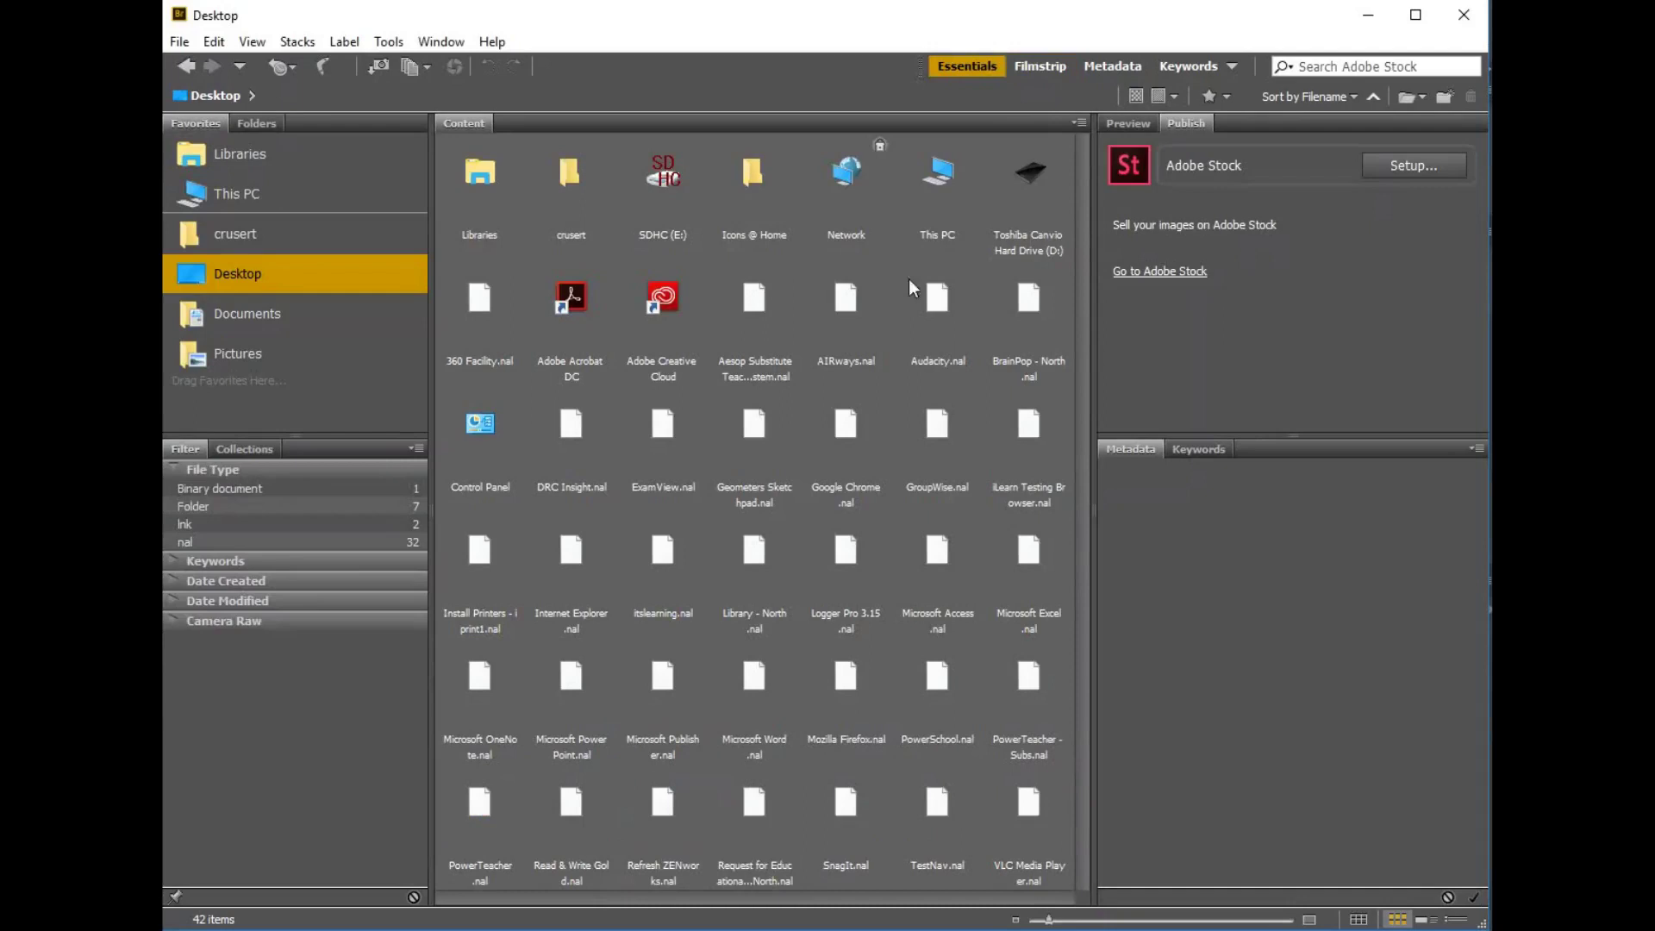
click(1048, 65)
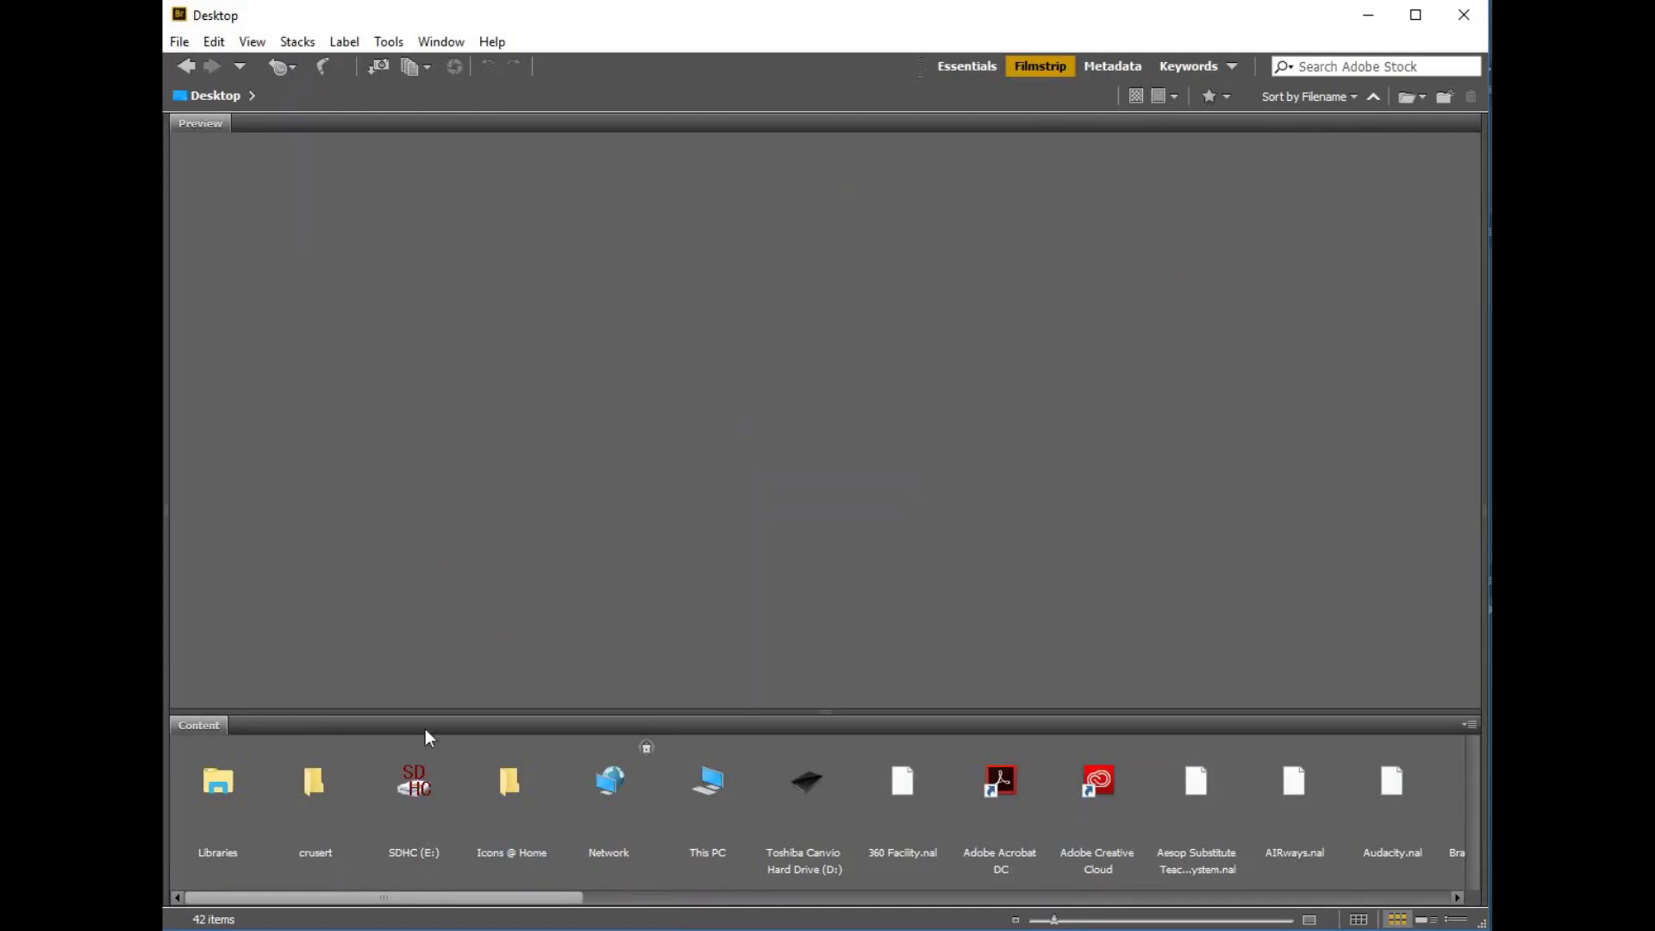
double_click(421, 775)
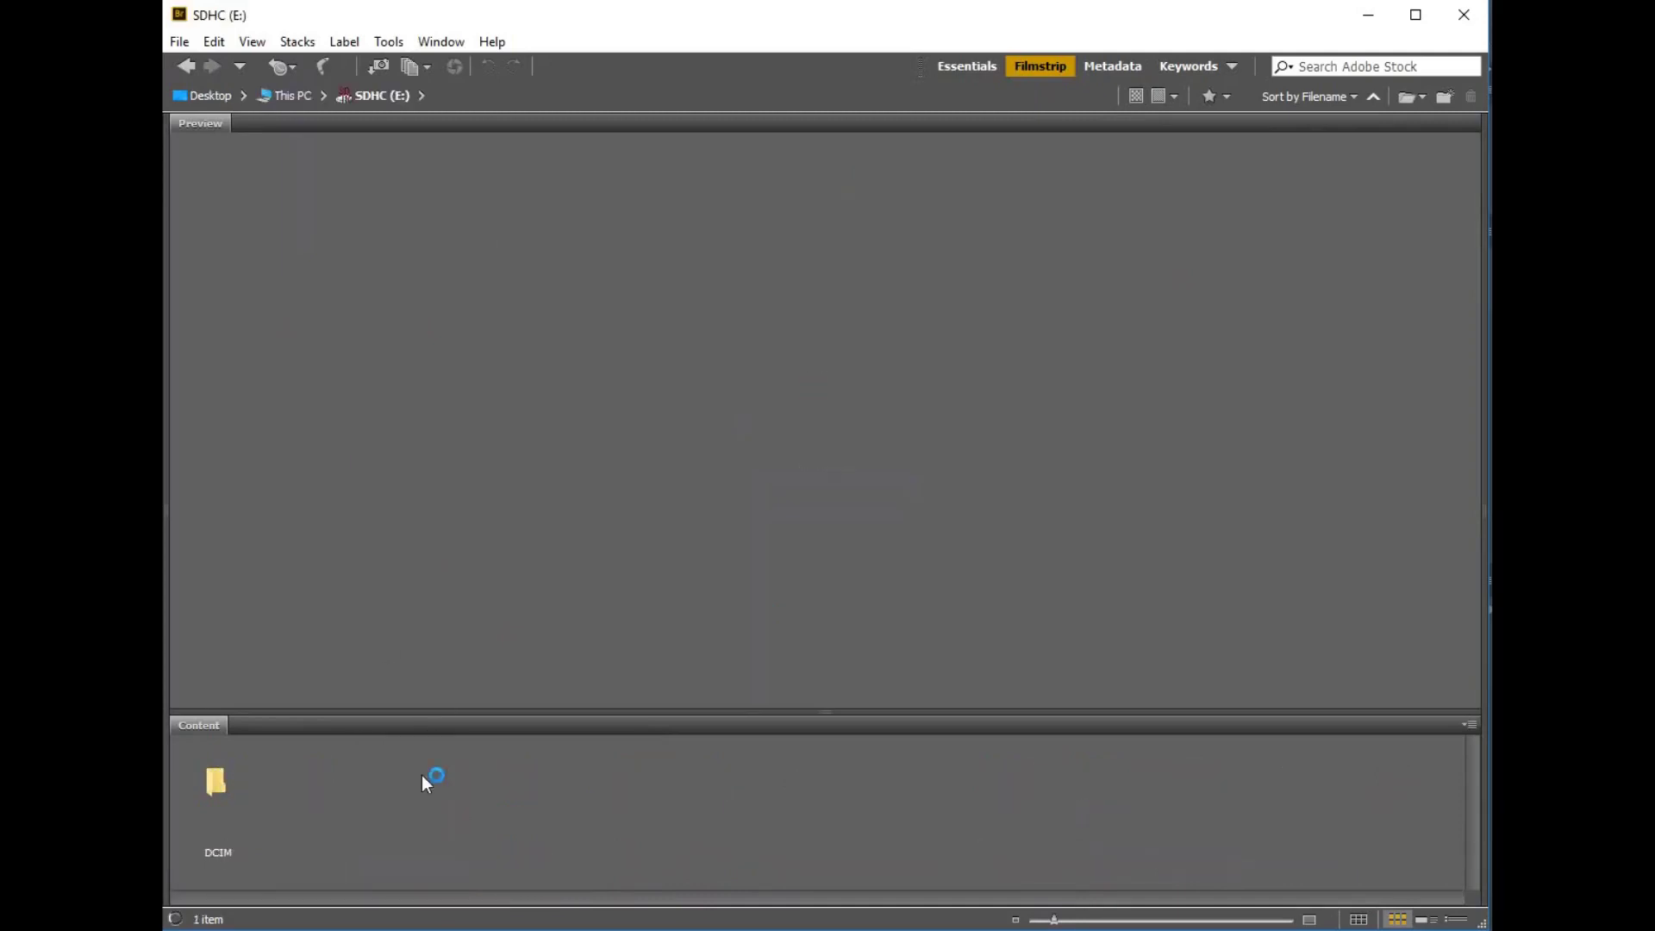
double_click(217, 779)
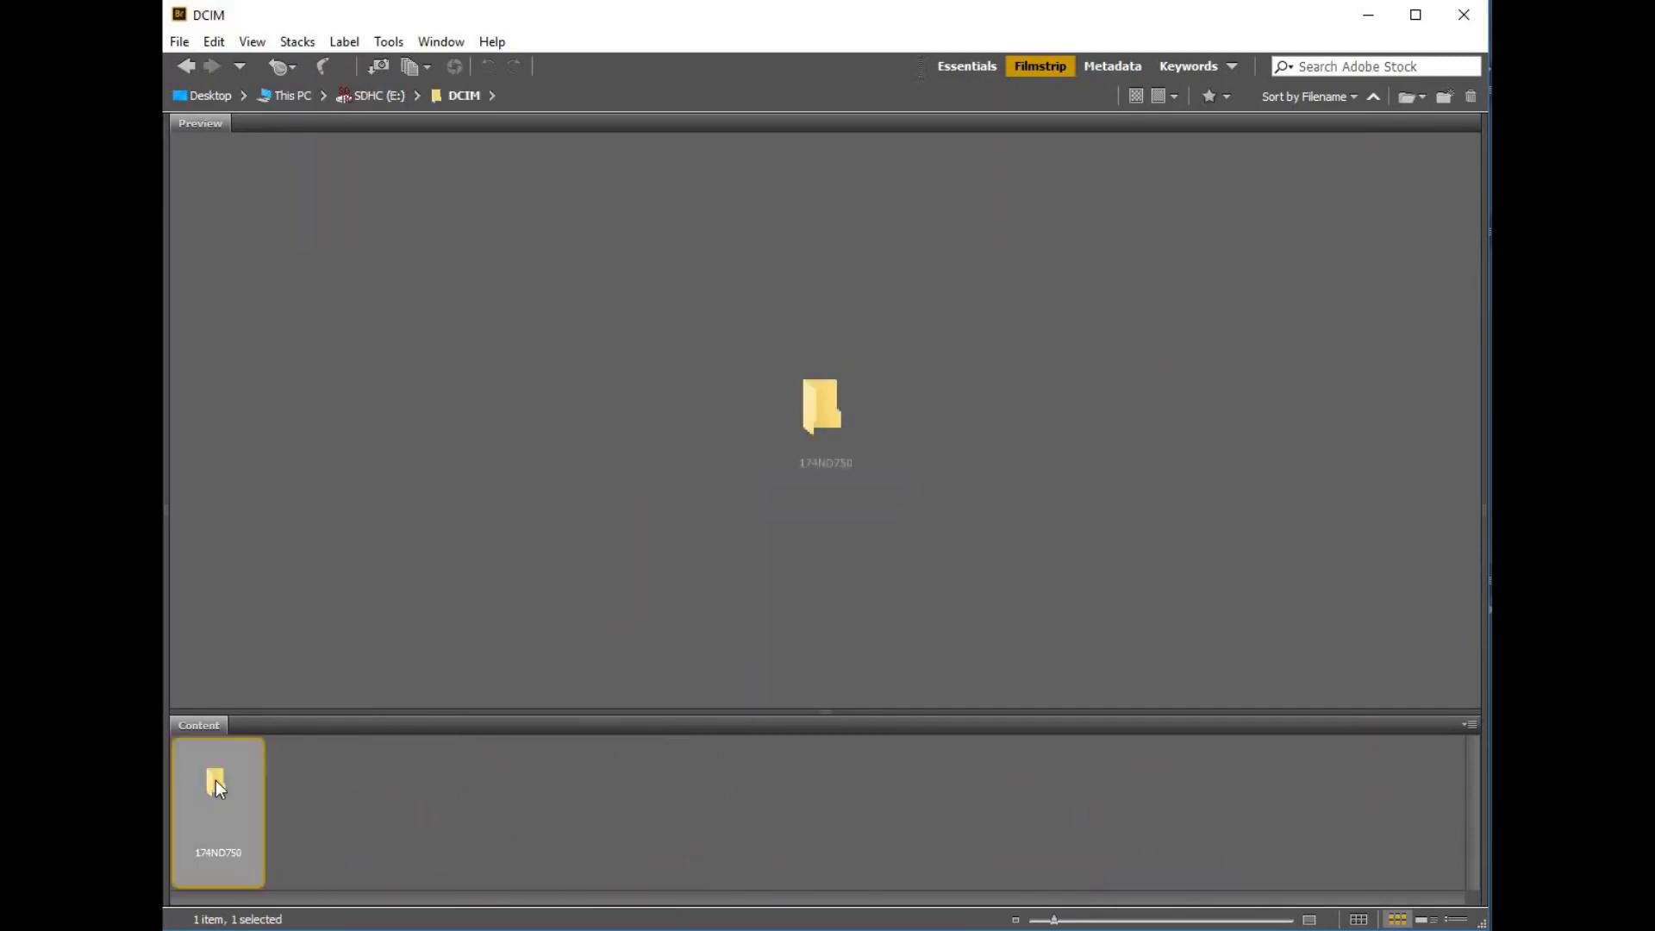
double_click(217, 780)
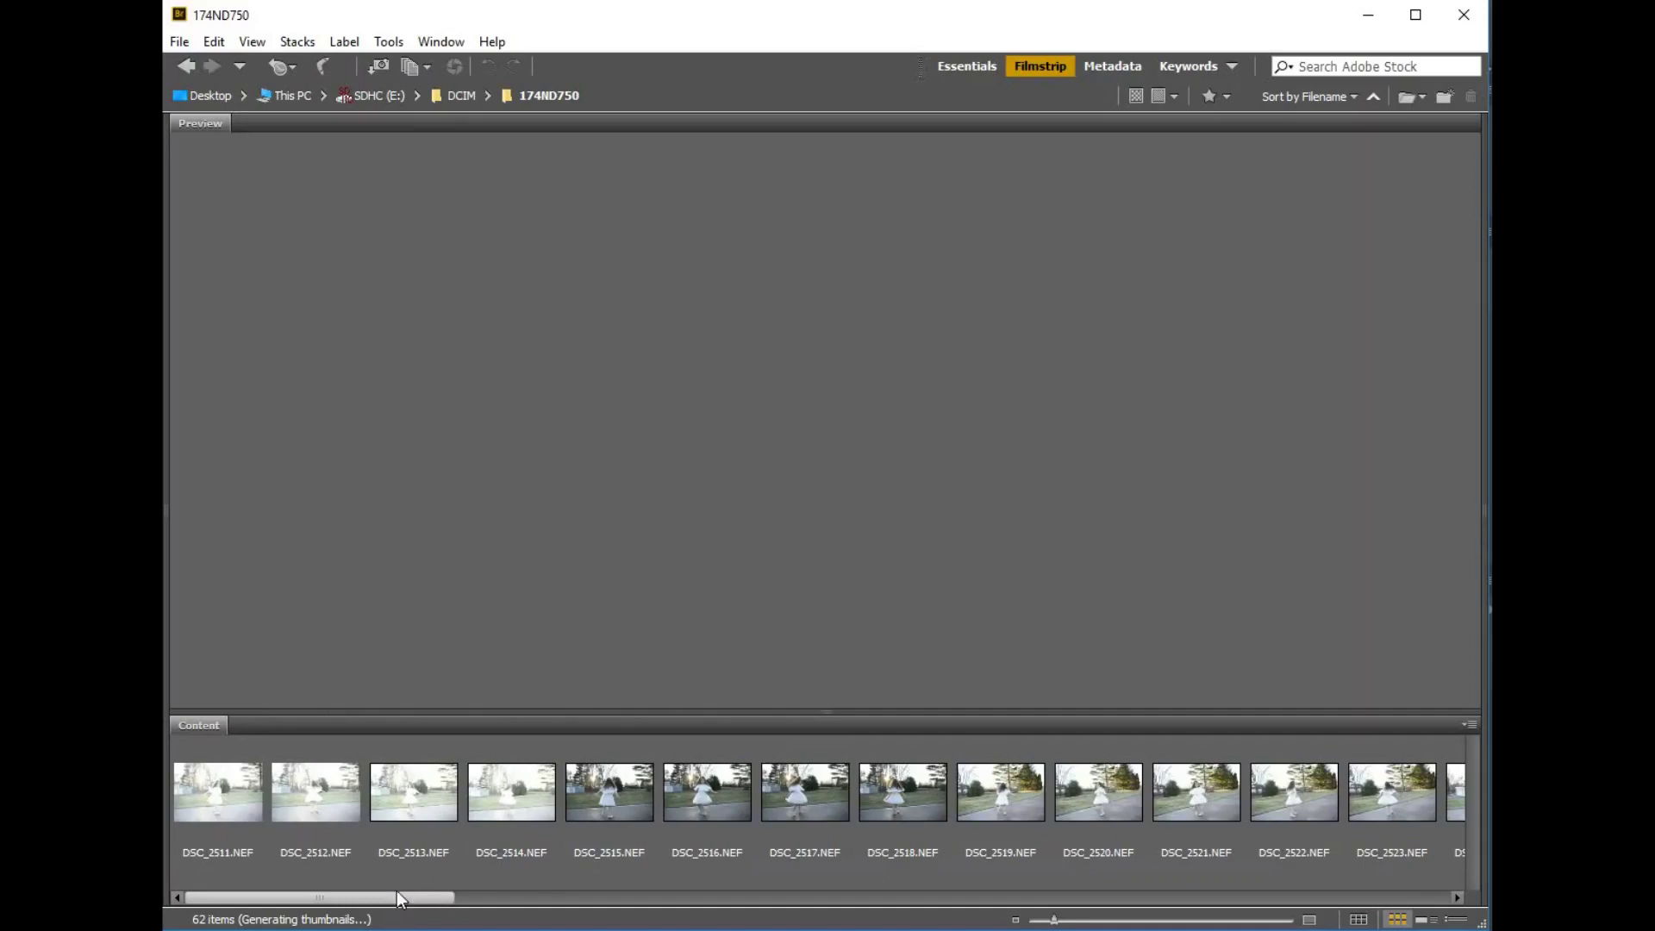
- Browse DSC_2514 and DSC_2515, scroll the filmstrip, and preview the portrait DSC_2540 large
click(544, 796)
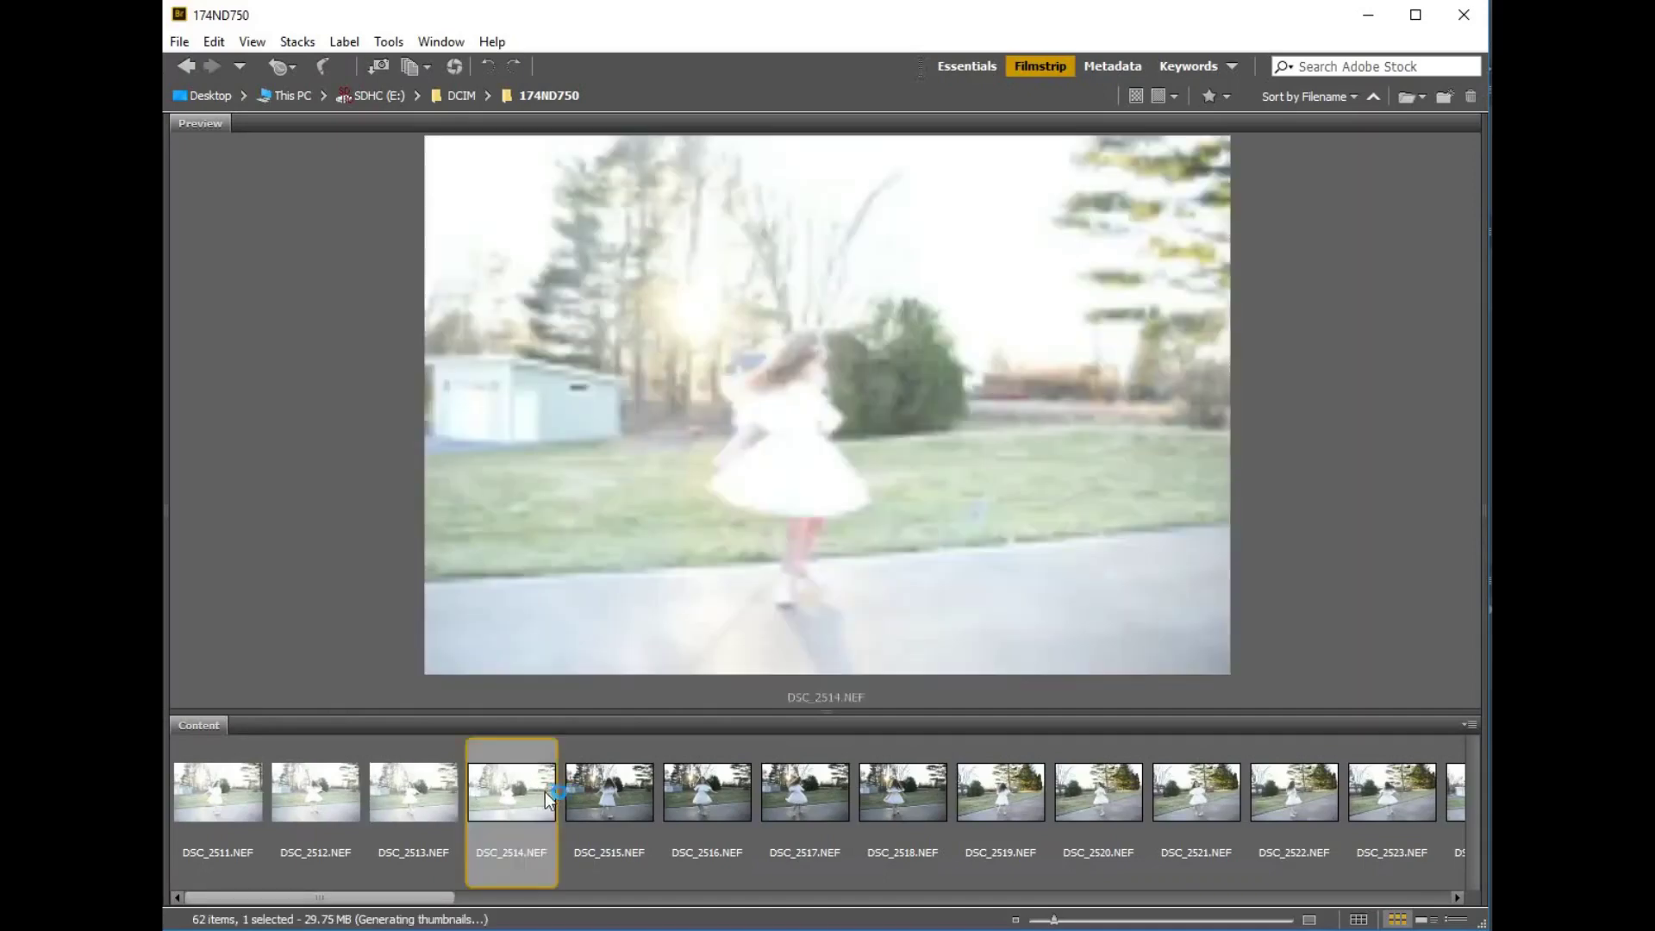
click(620, 793)
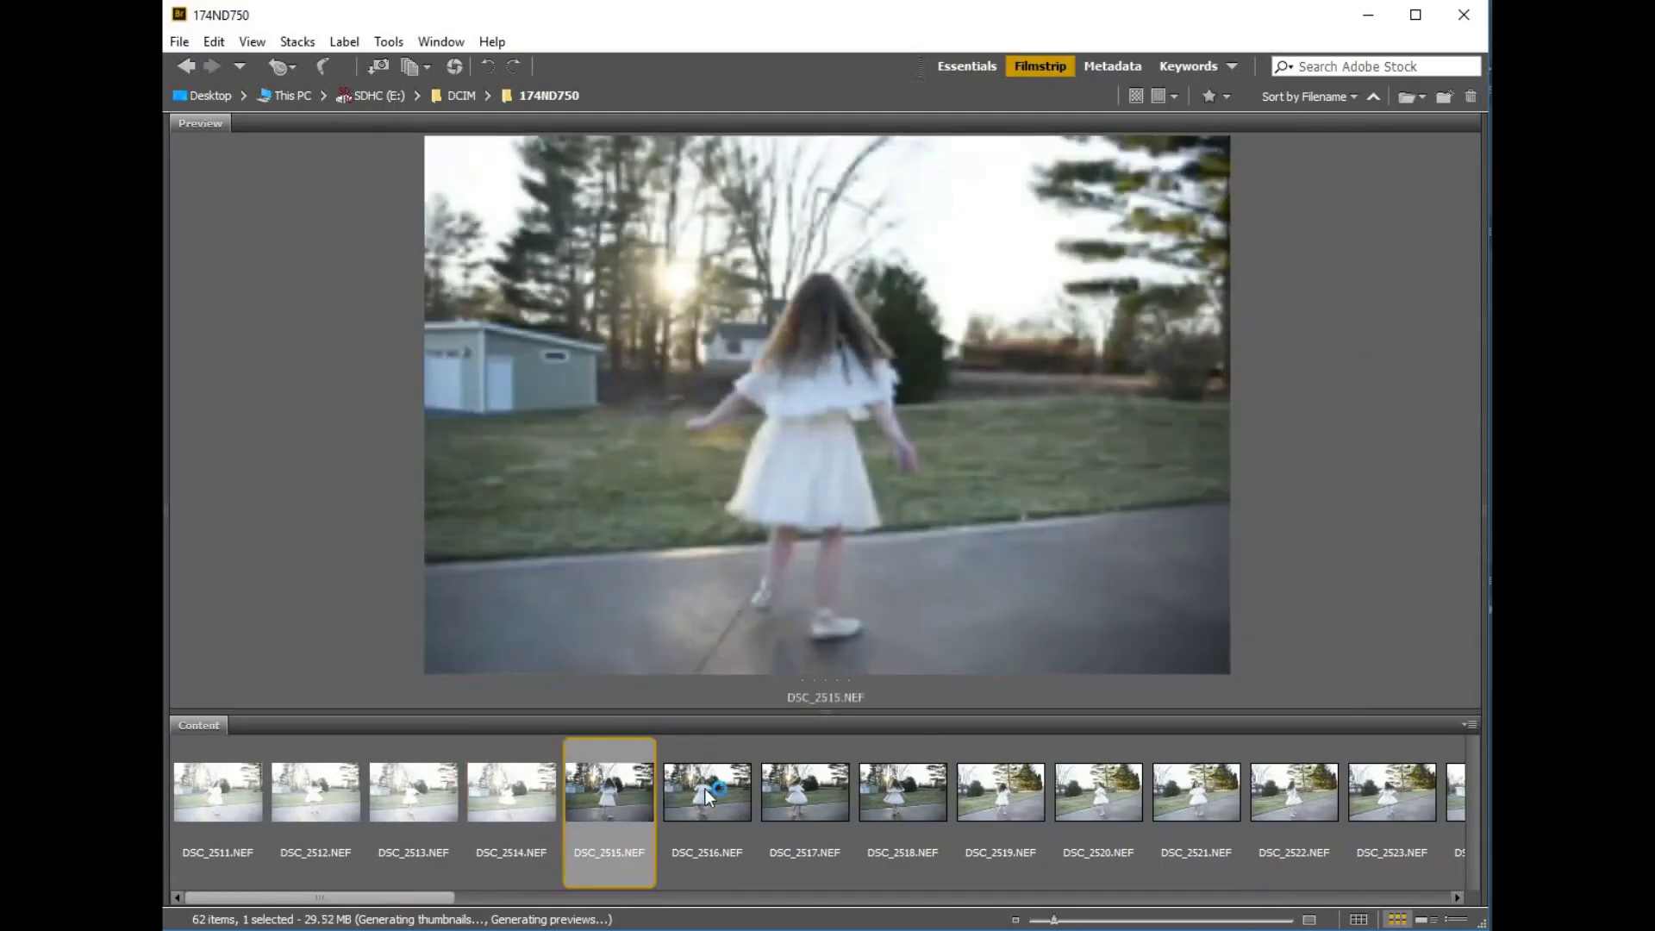
drag(435, 903, 948, 888)
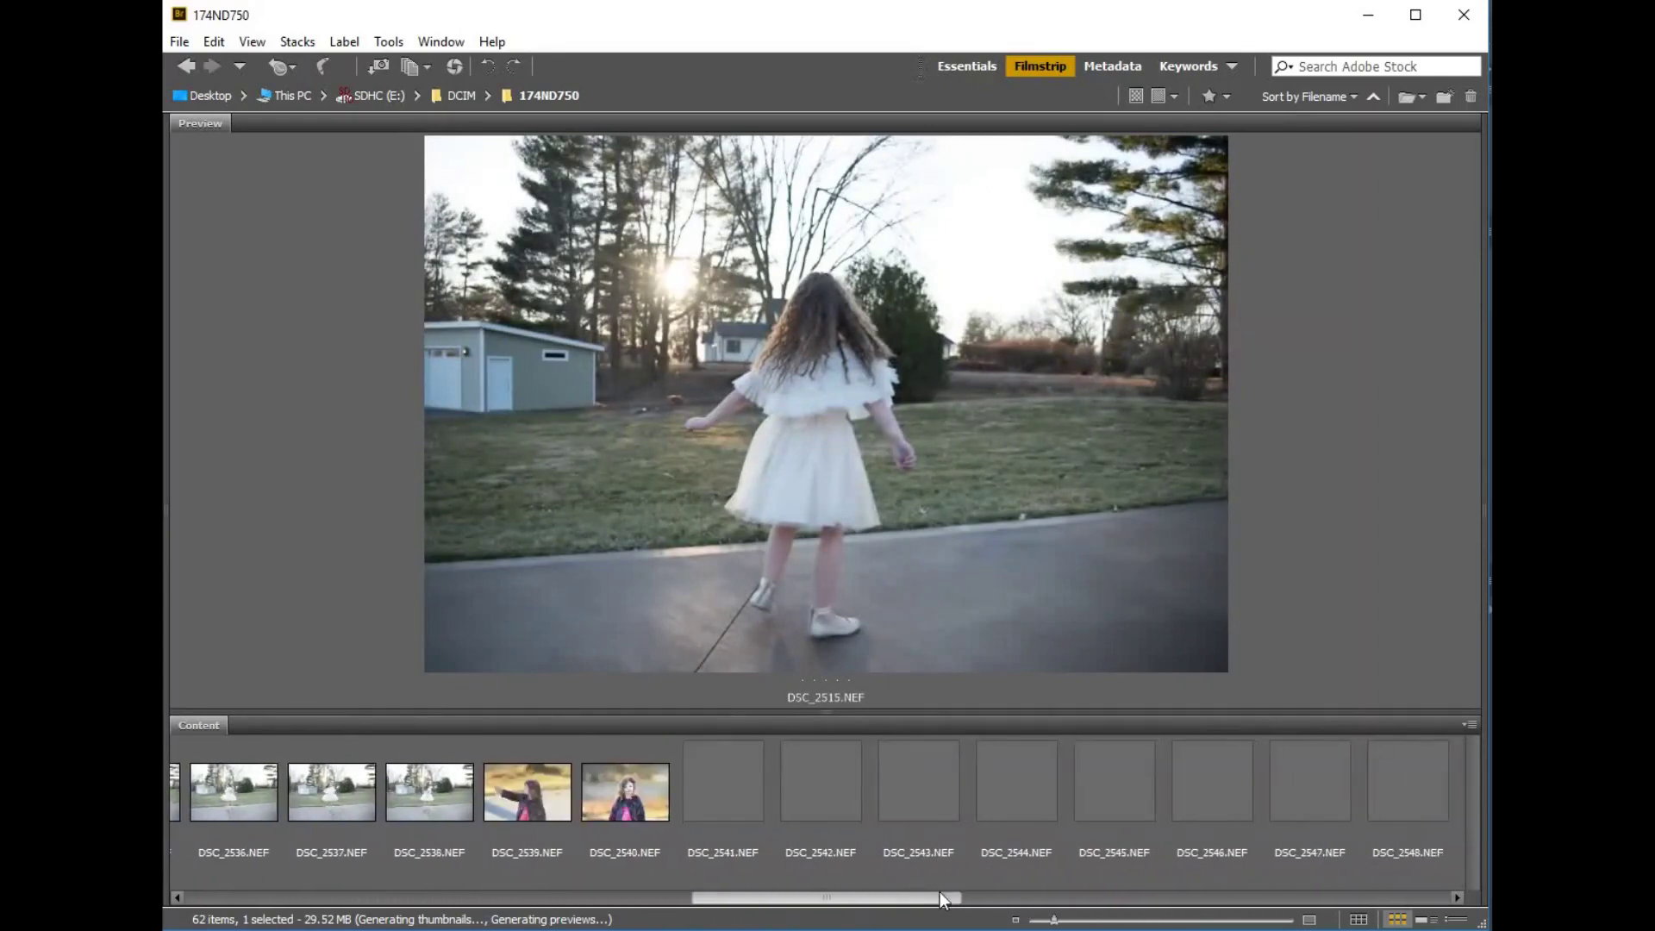
click(628, 799)
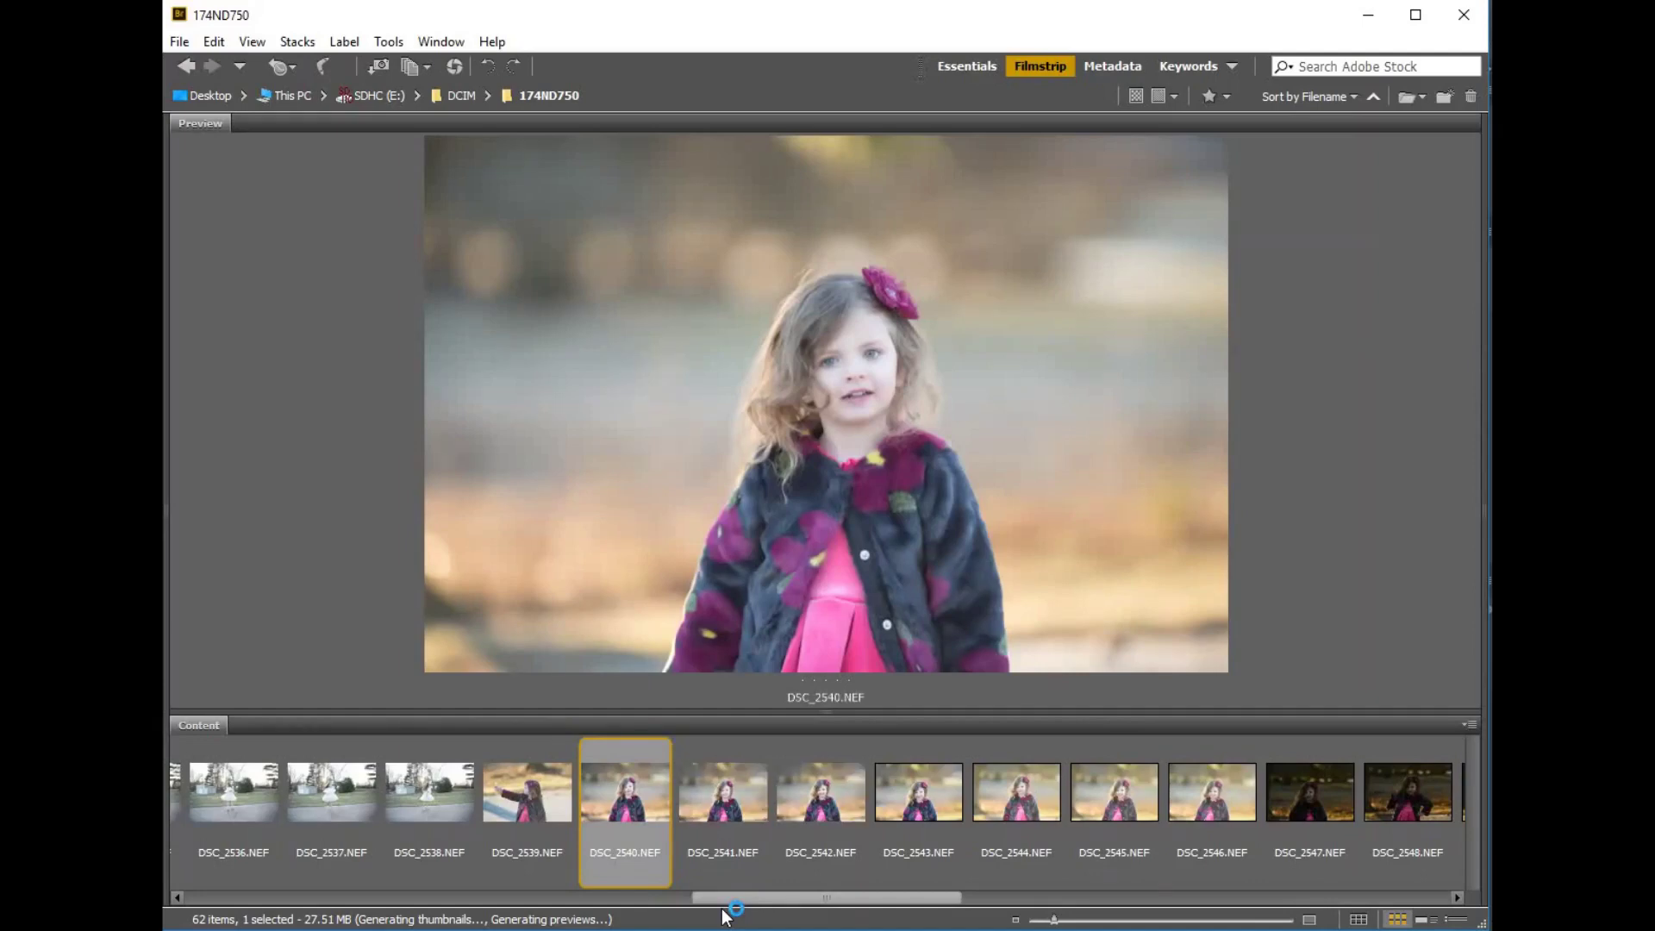
drag(812, 910, 284, 925)
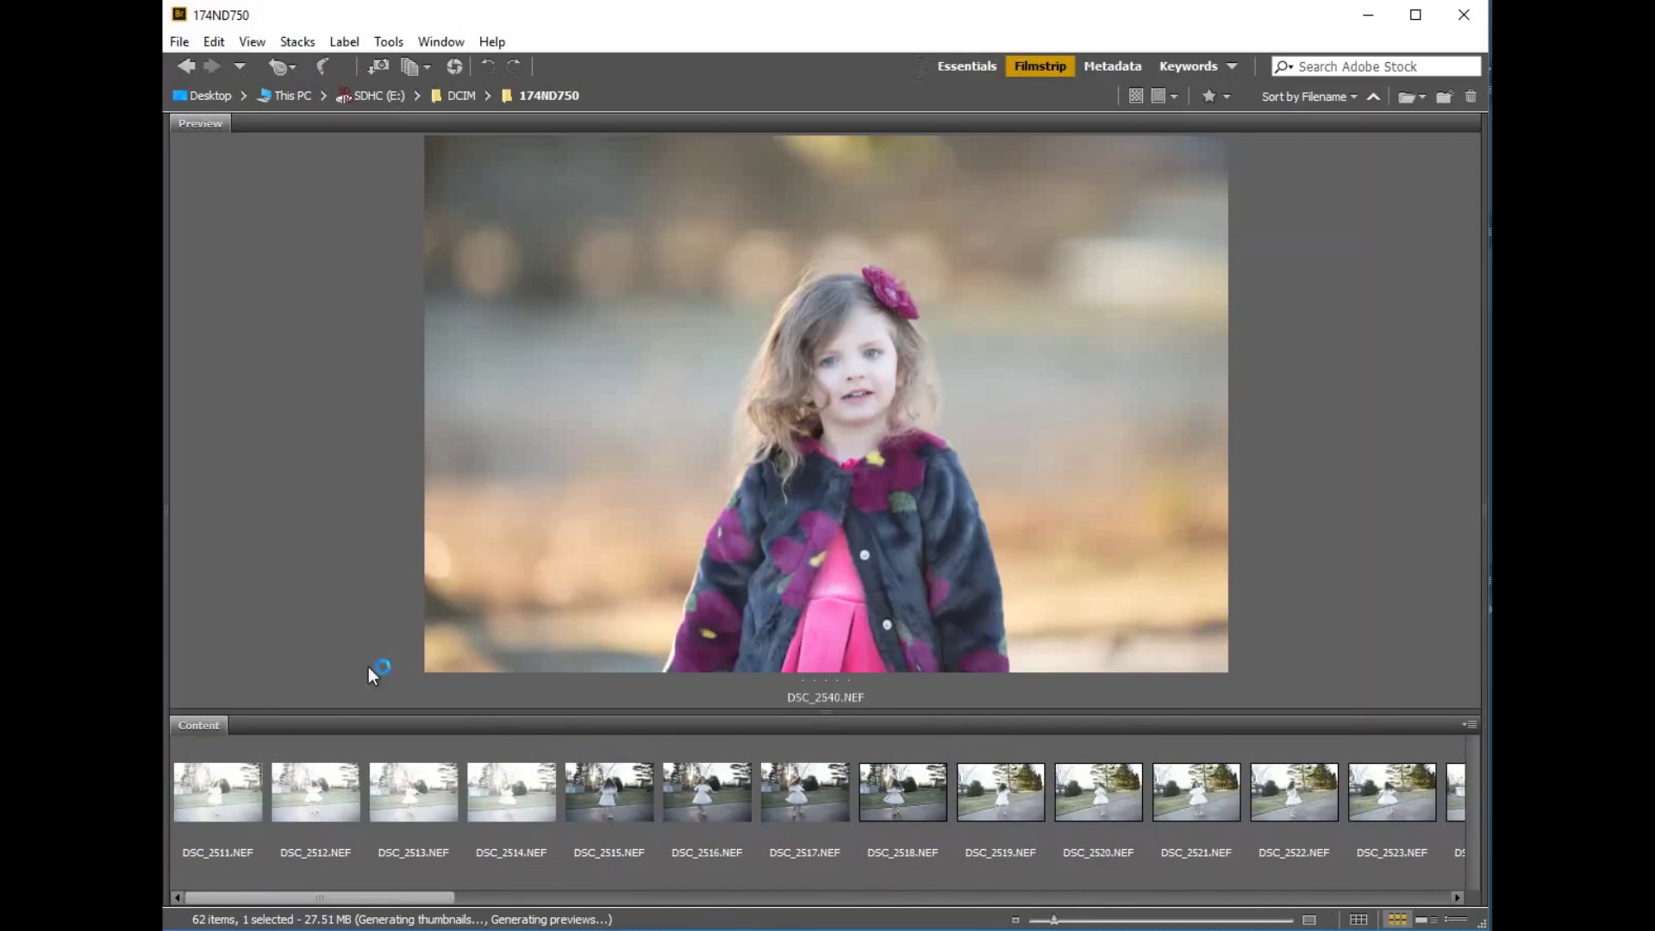
- Create a new folder named Best inside 174ND750
click(214, 44)
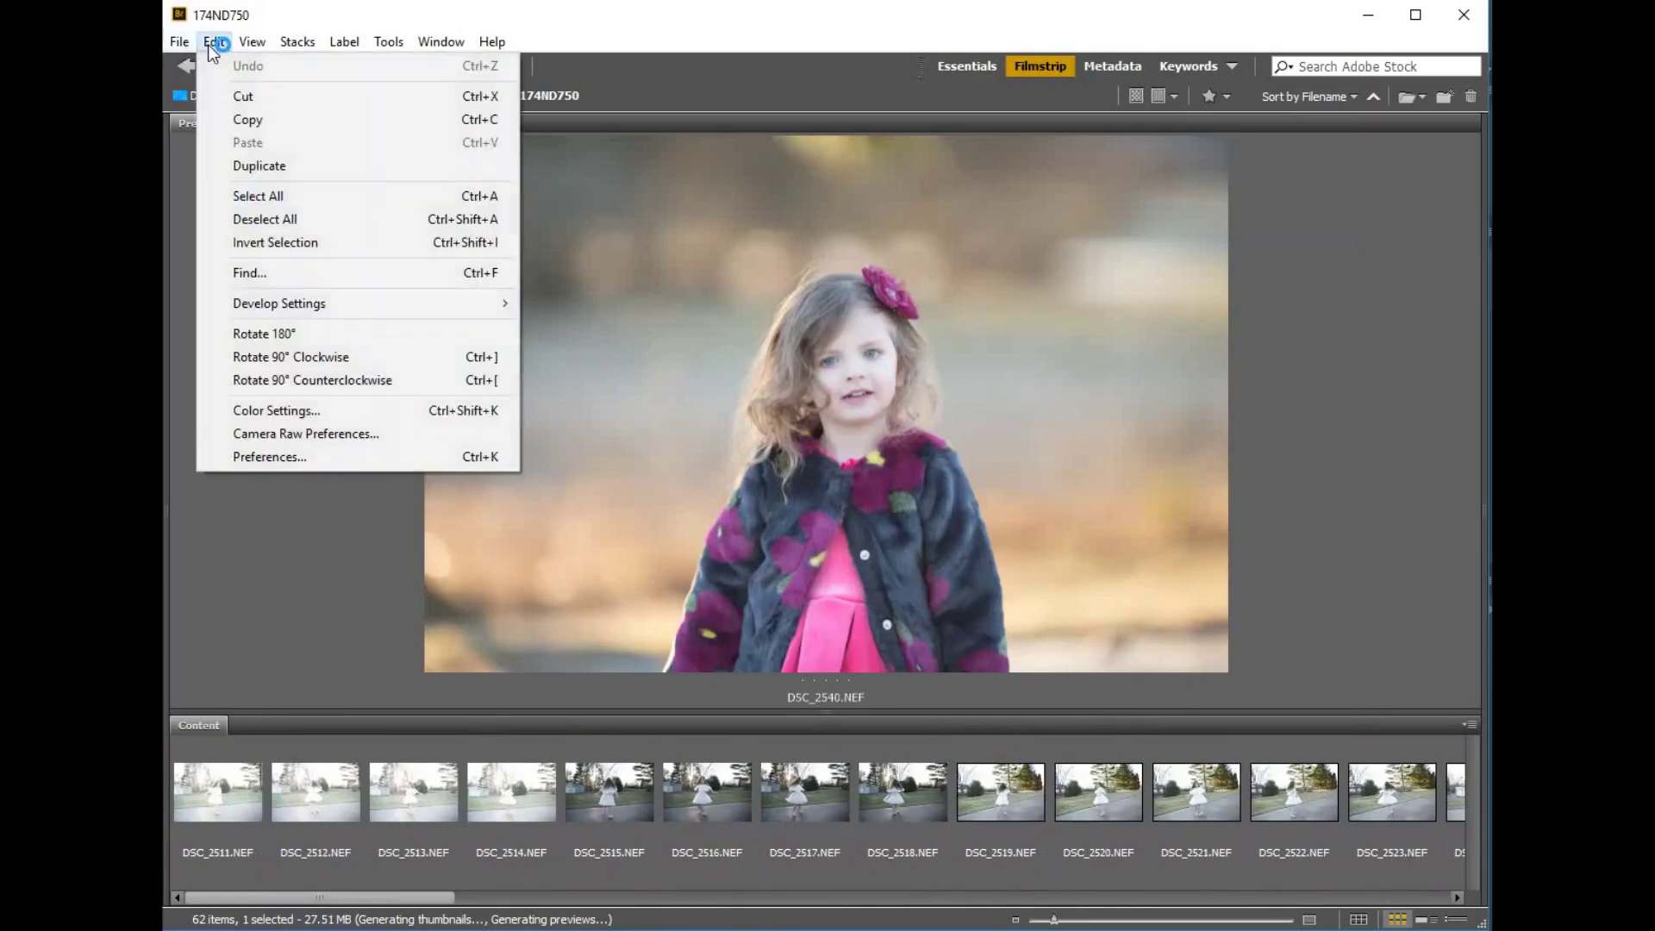
click(179, 90)
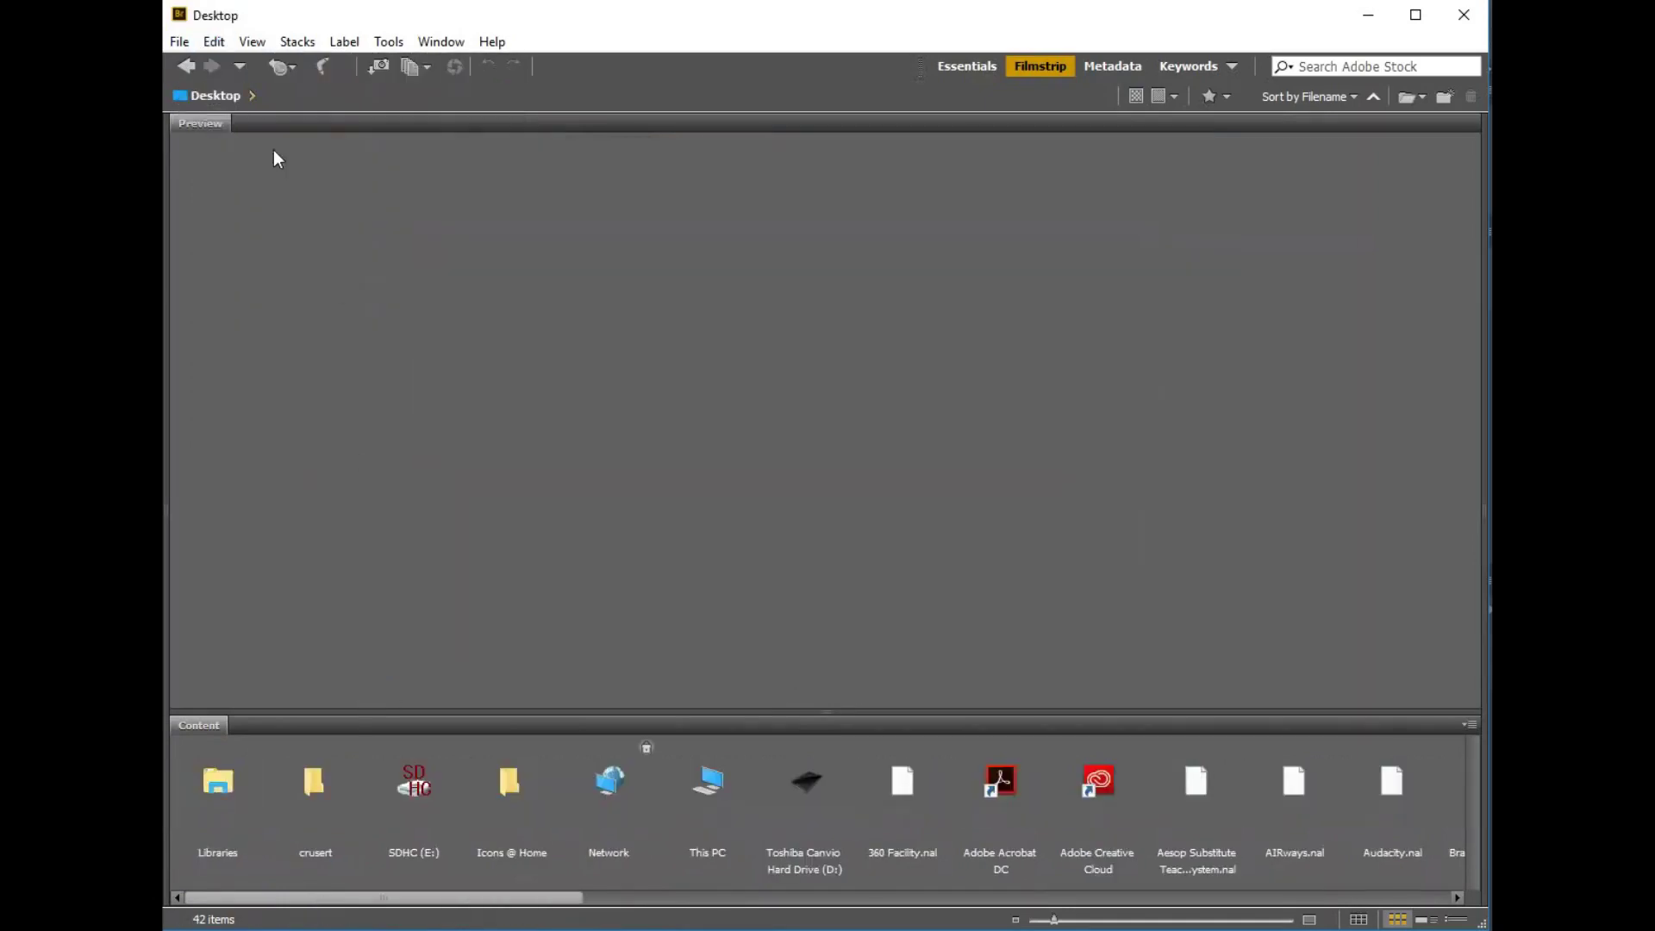
click(187, 66)
click(180, 41)
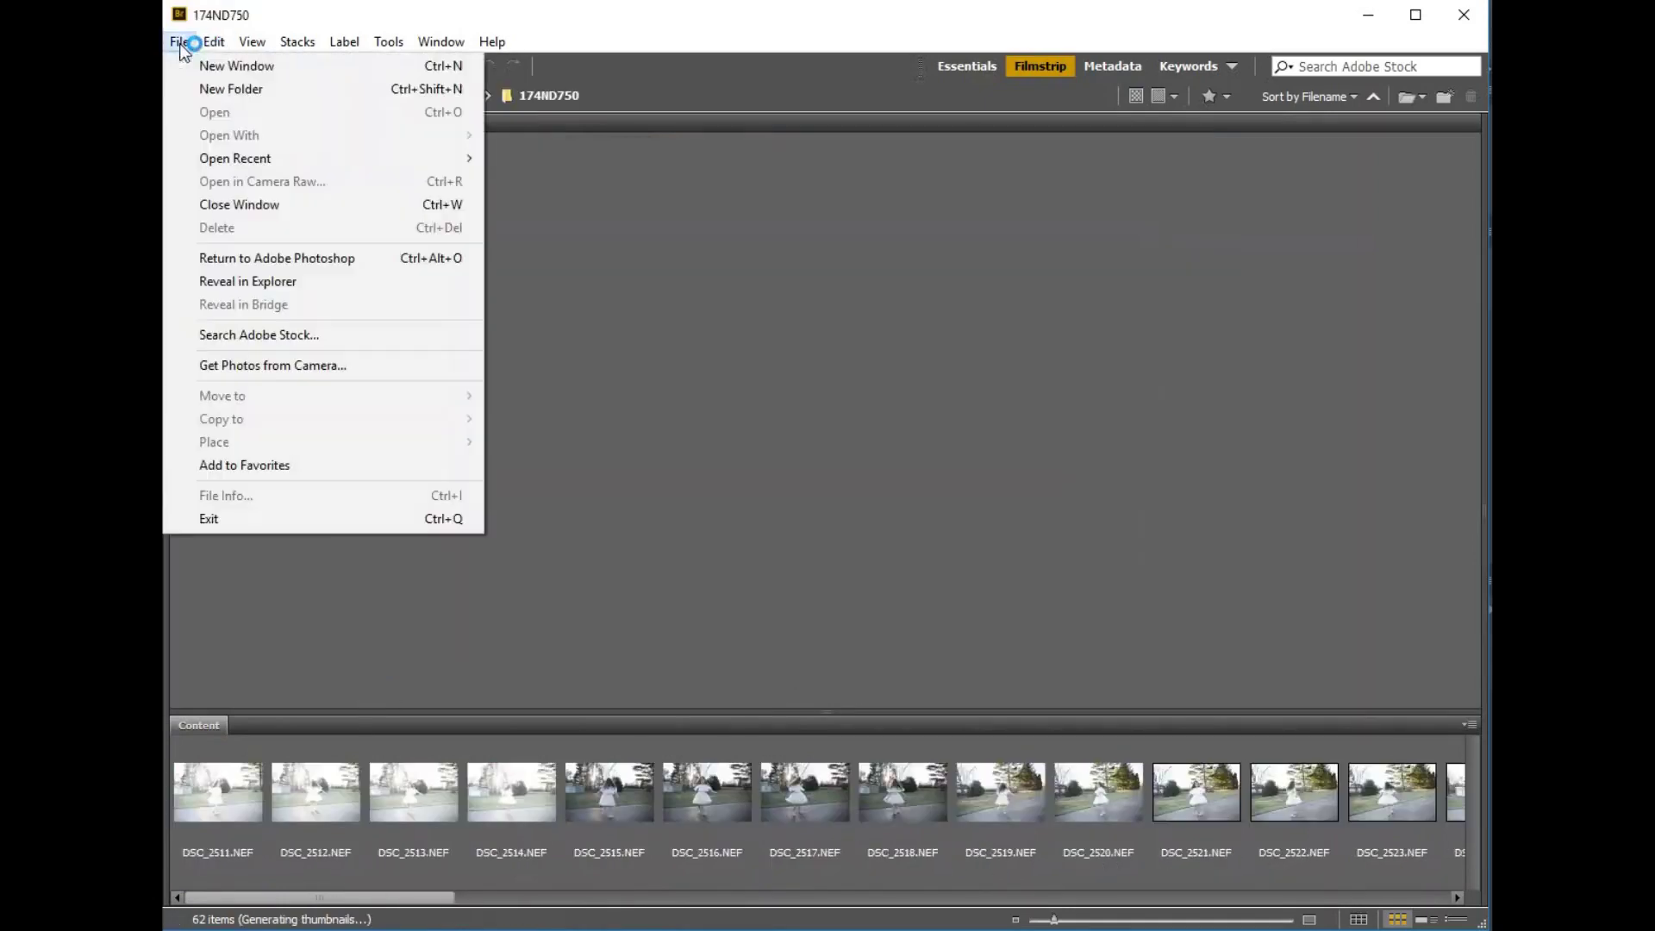
click(229, 85)
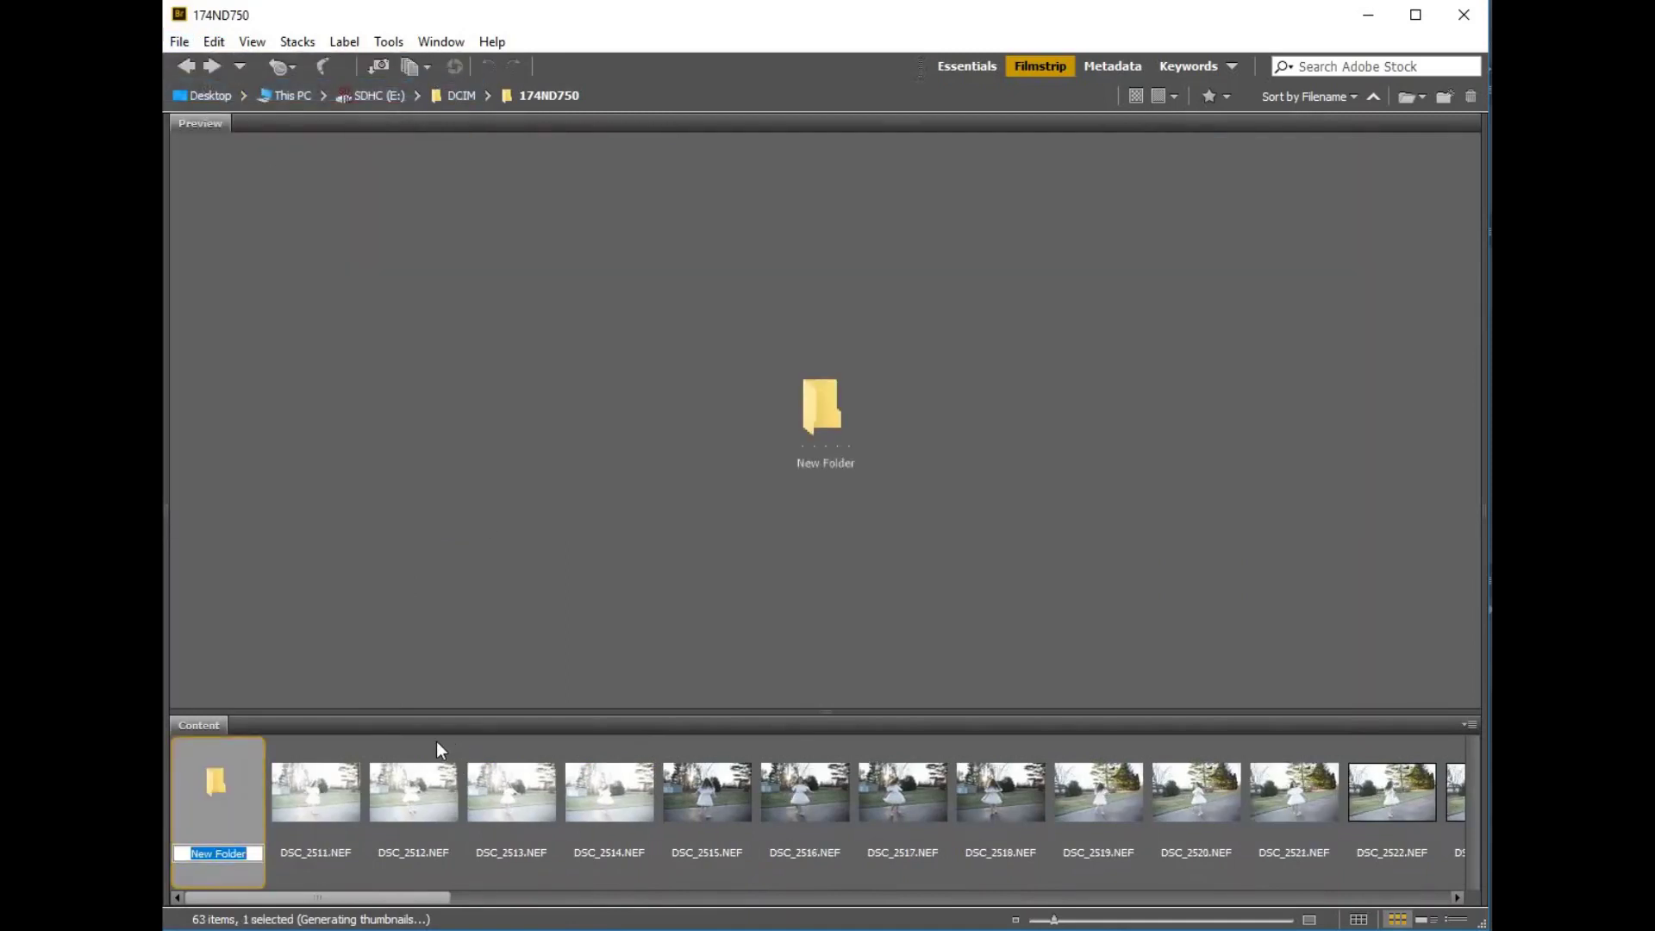
text(B)
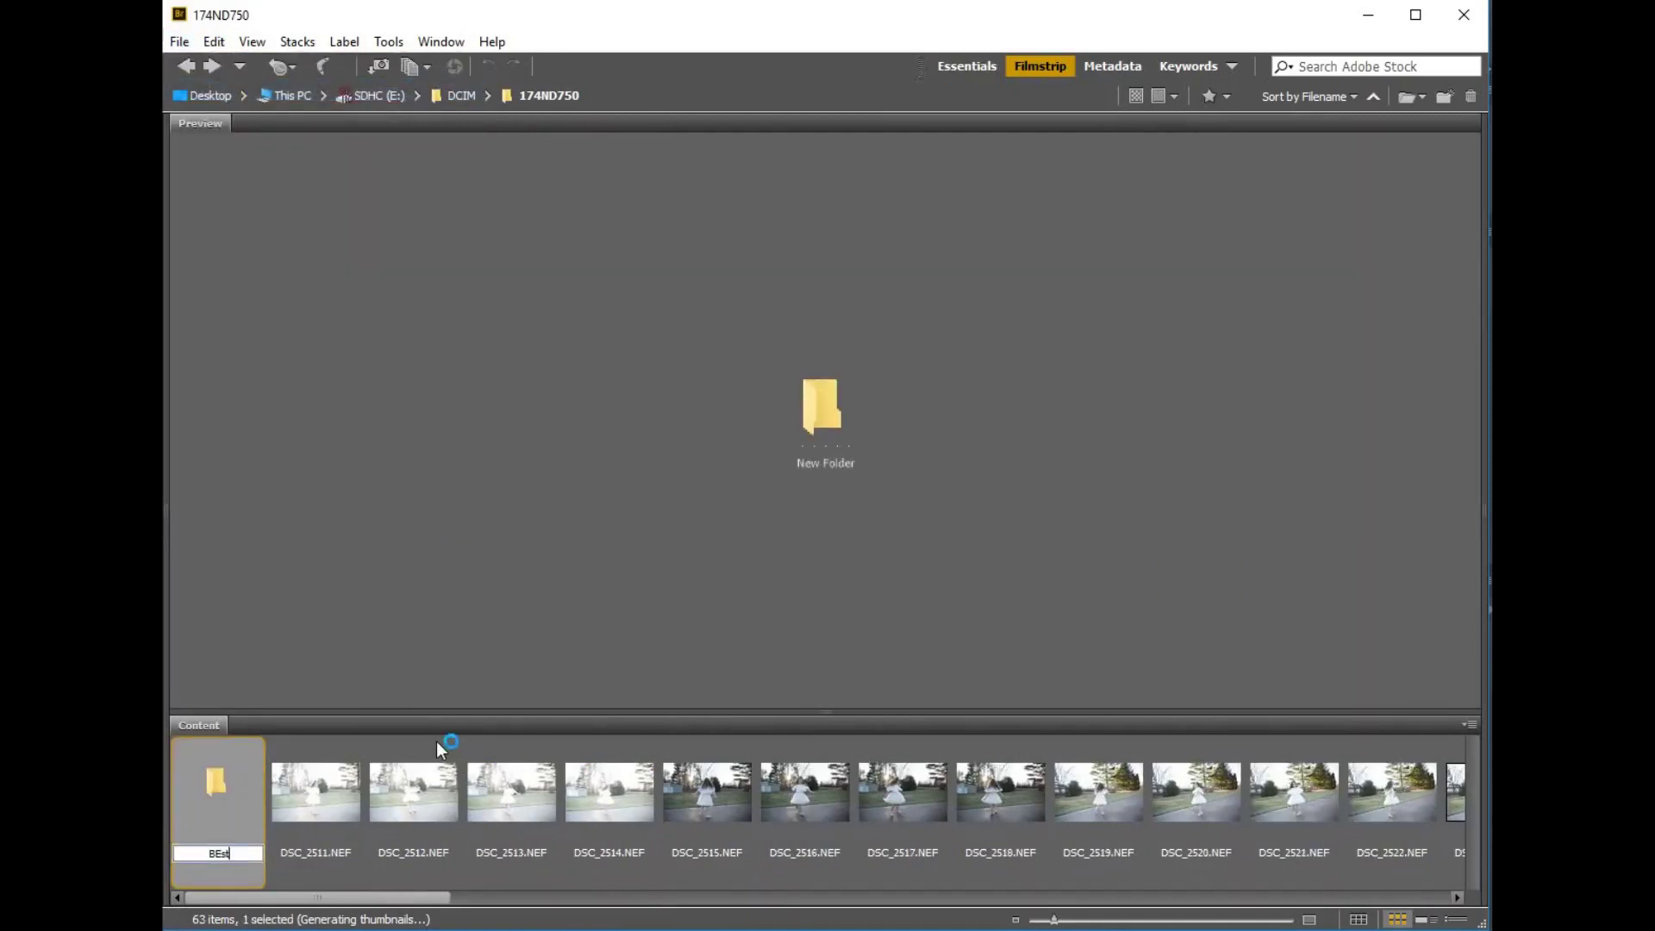
text(est)
key(Return)
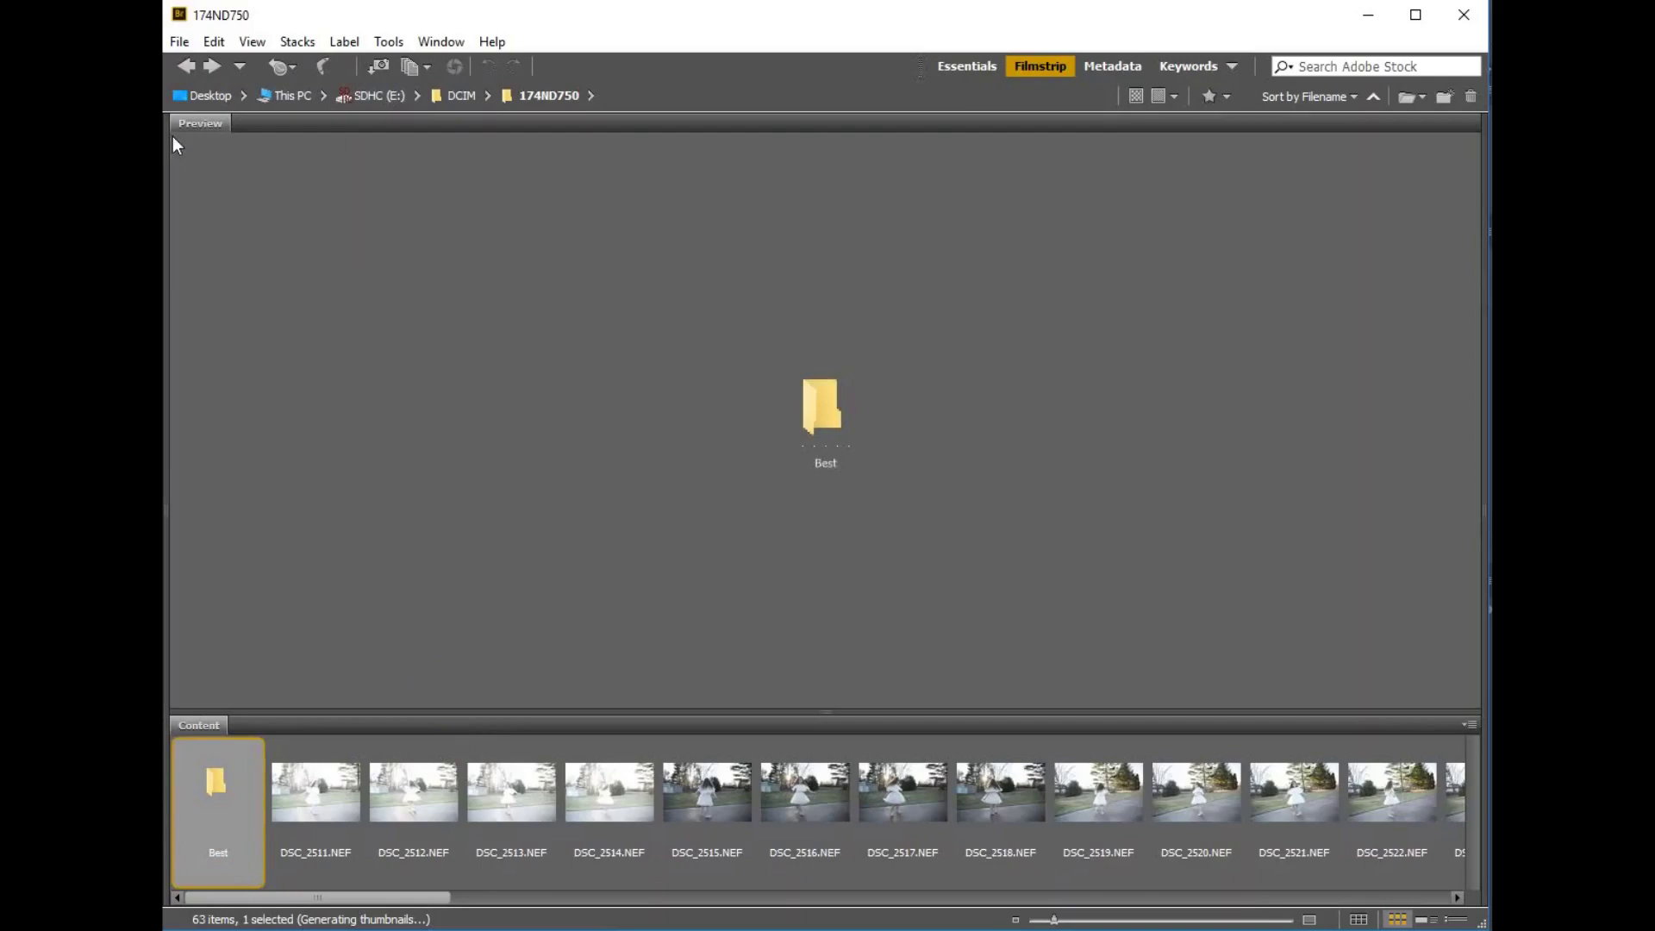
- Create a second new folder named Other
click(179, 42)
click(223, 85)
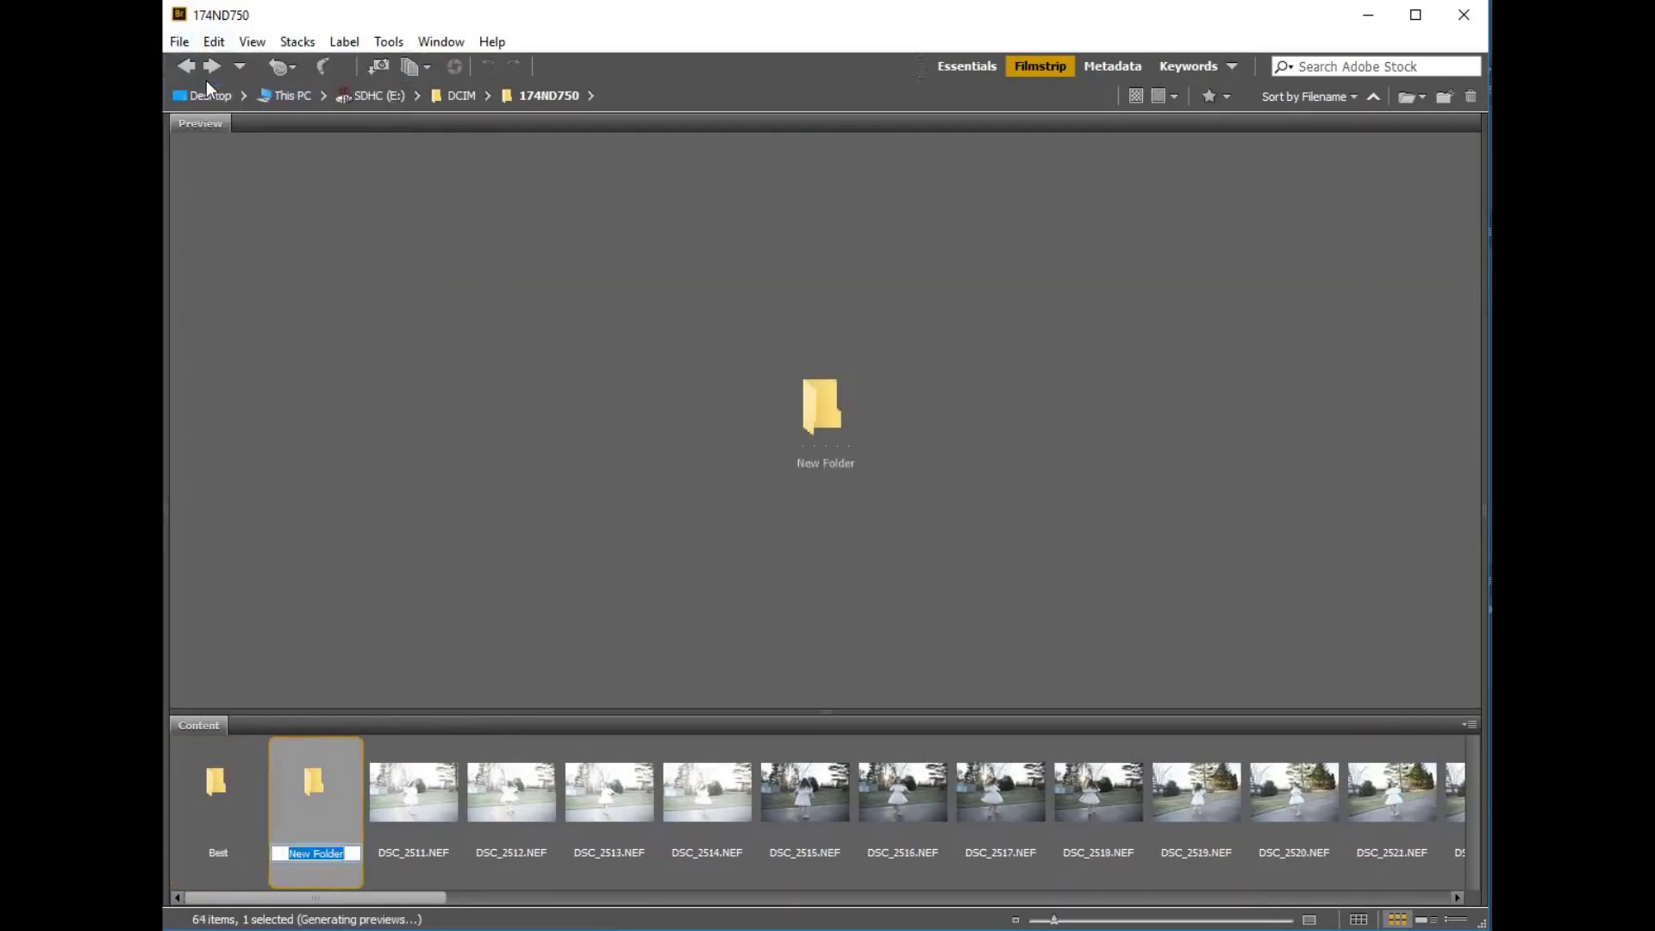
text(other)
key(Return)
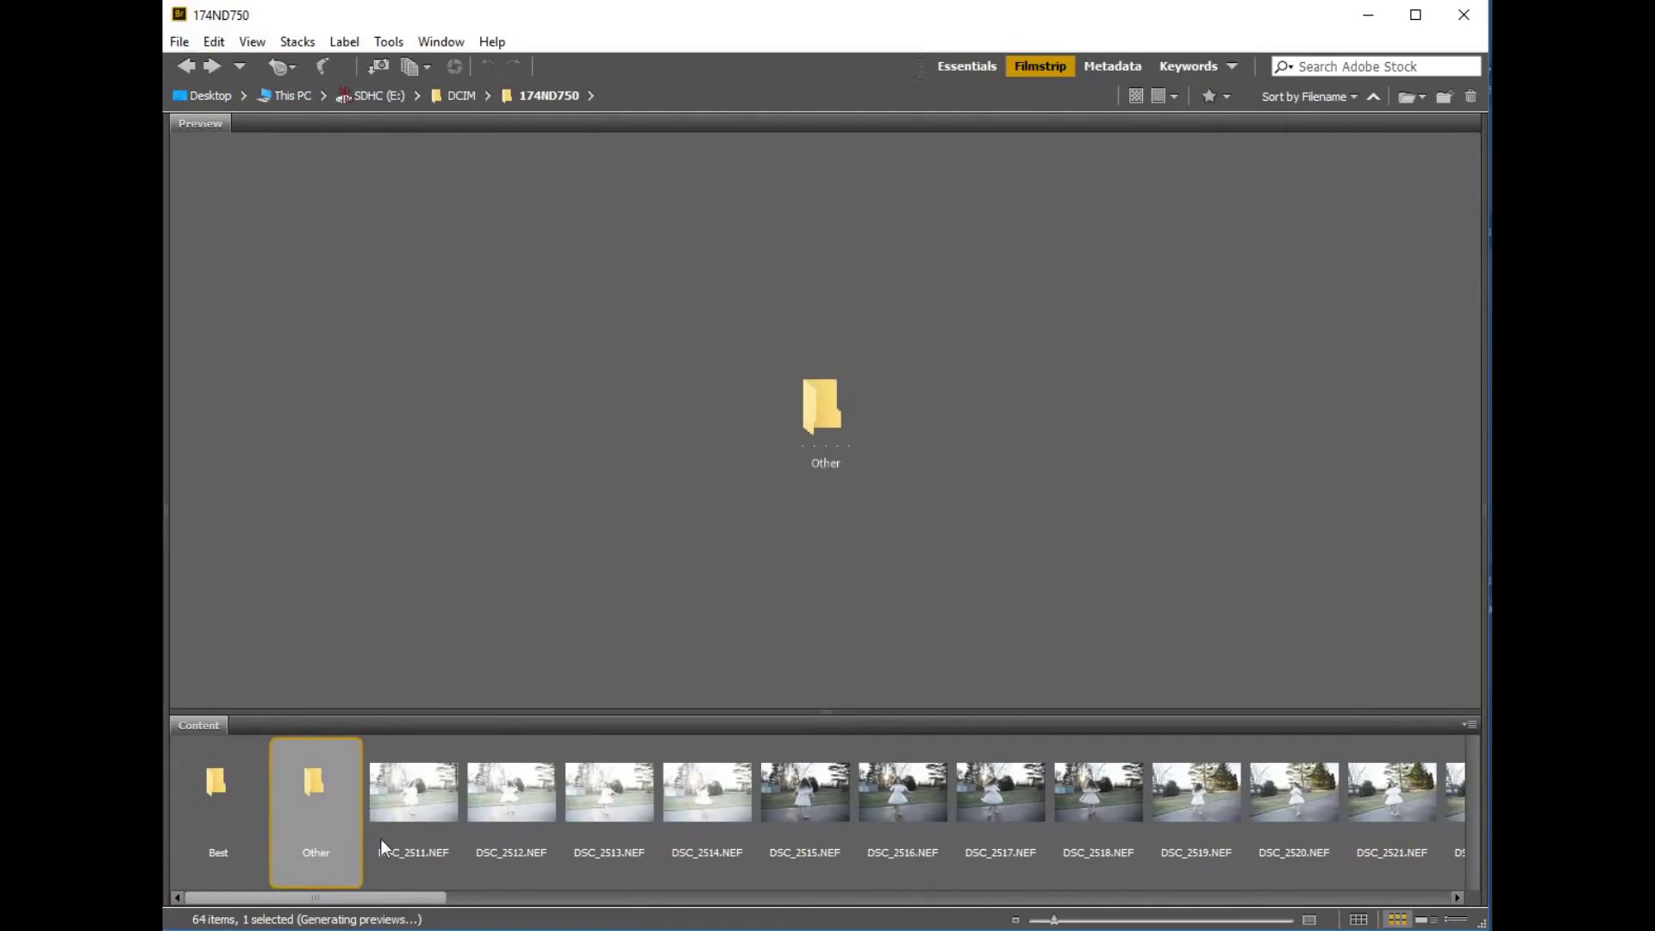
- Look through photos DSC_2511 to DSC_2521 in the large preview
click(432, 798)
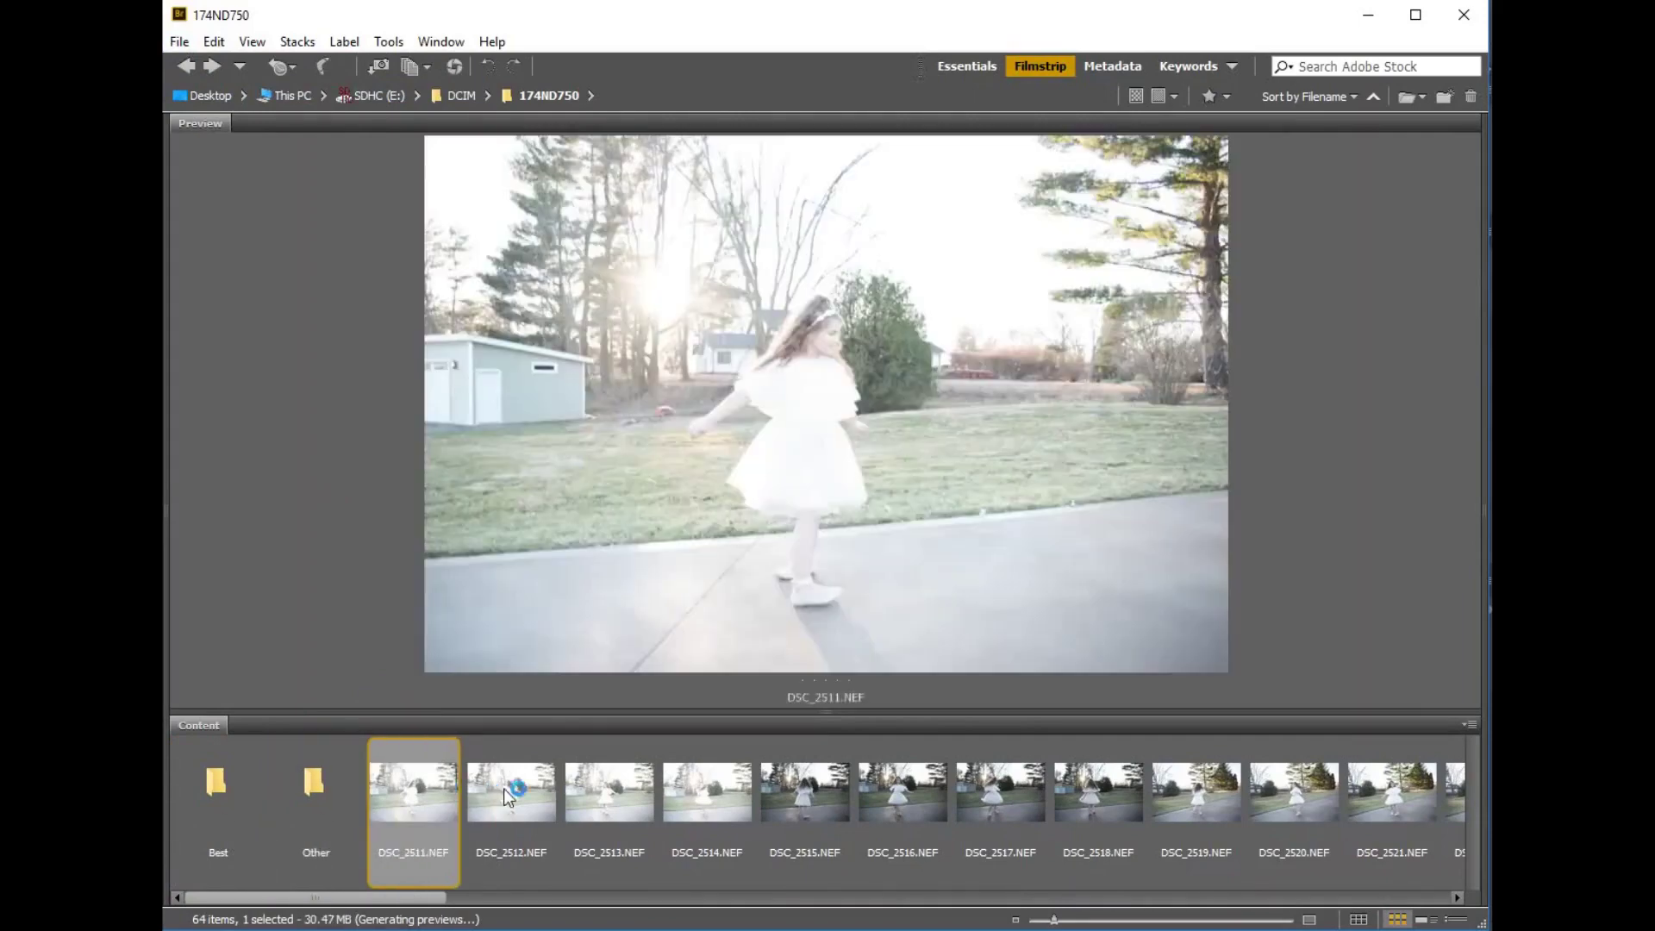
click(511, 788)
click(612, 785)
click(717, 786)
click(840, 789)
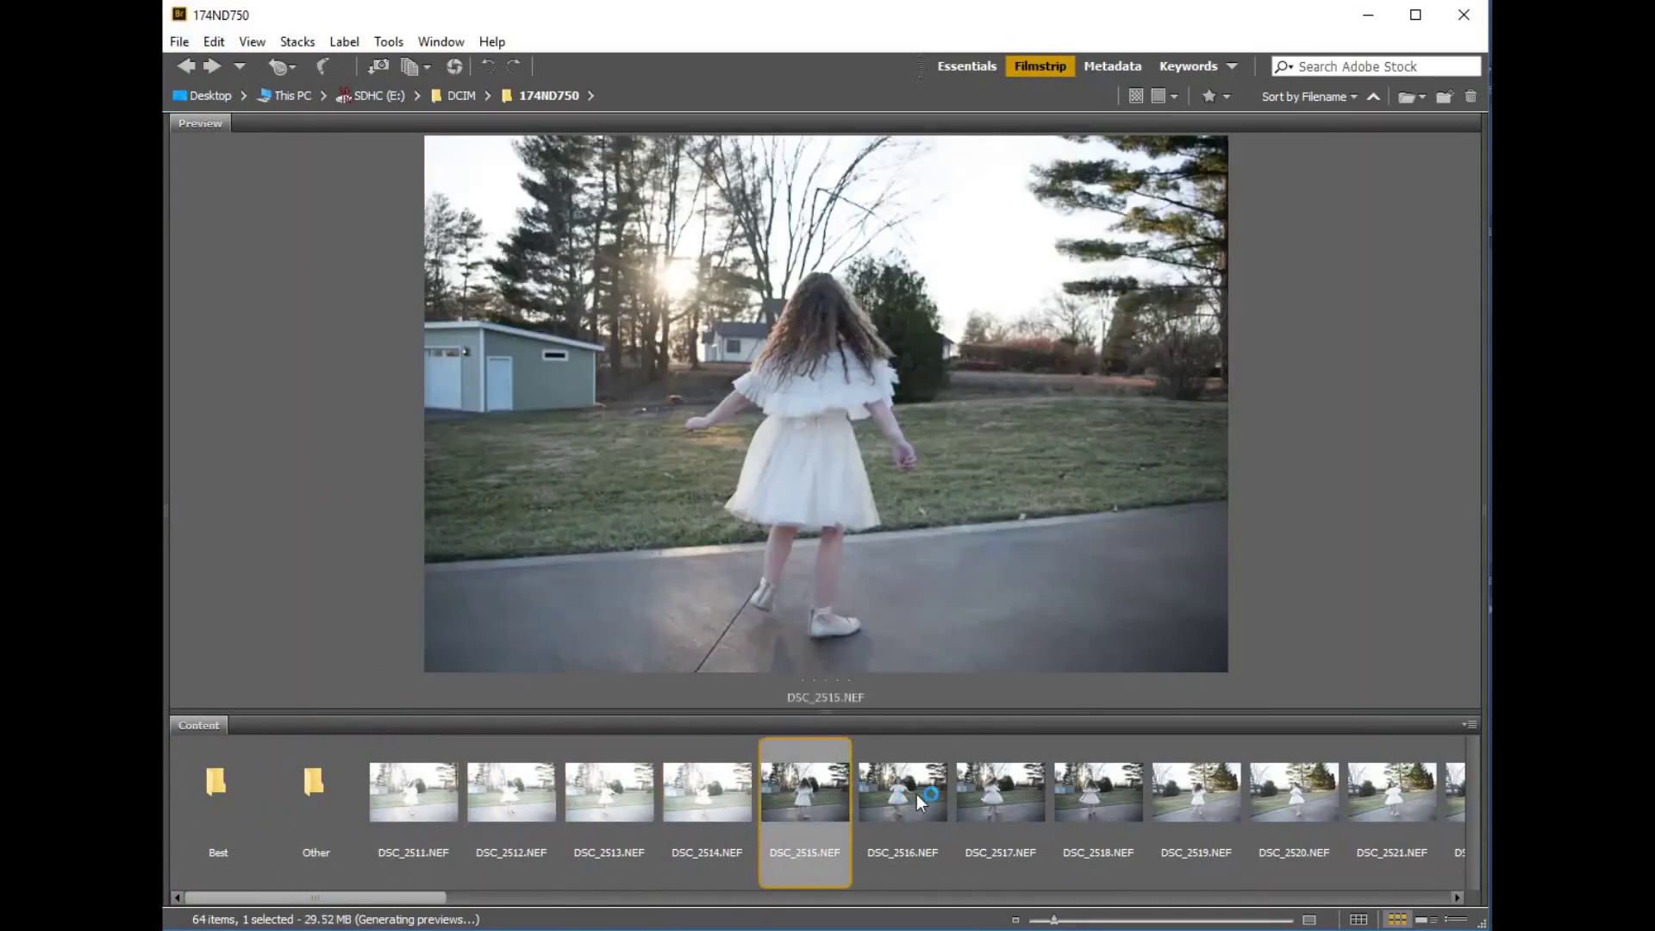
click(918, 794)
click(992, 795)
click(1099, 794)
click(1185, 790)
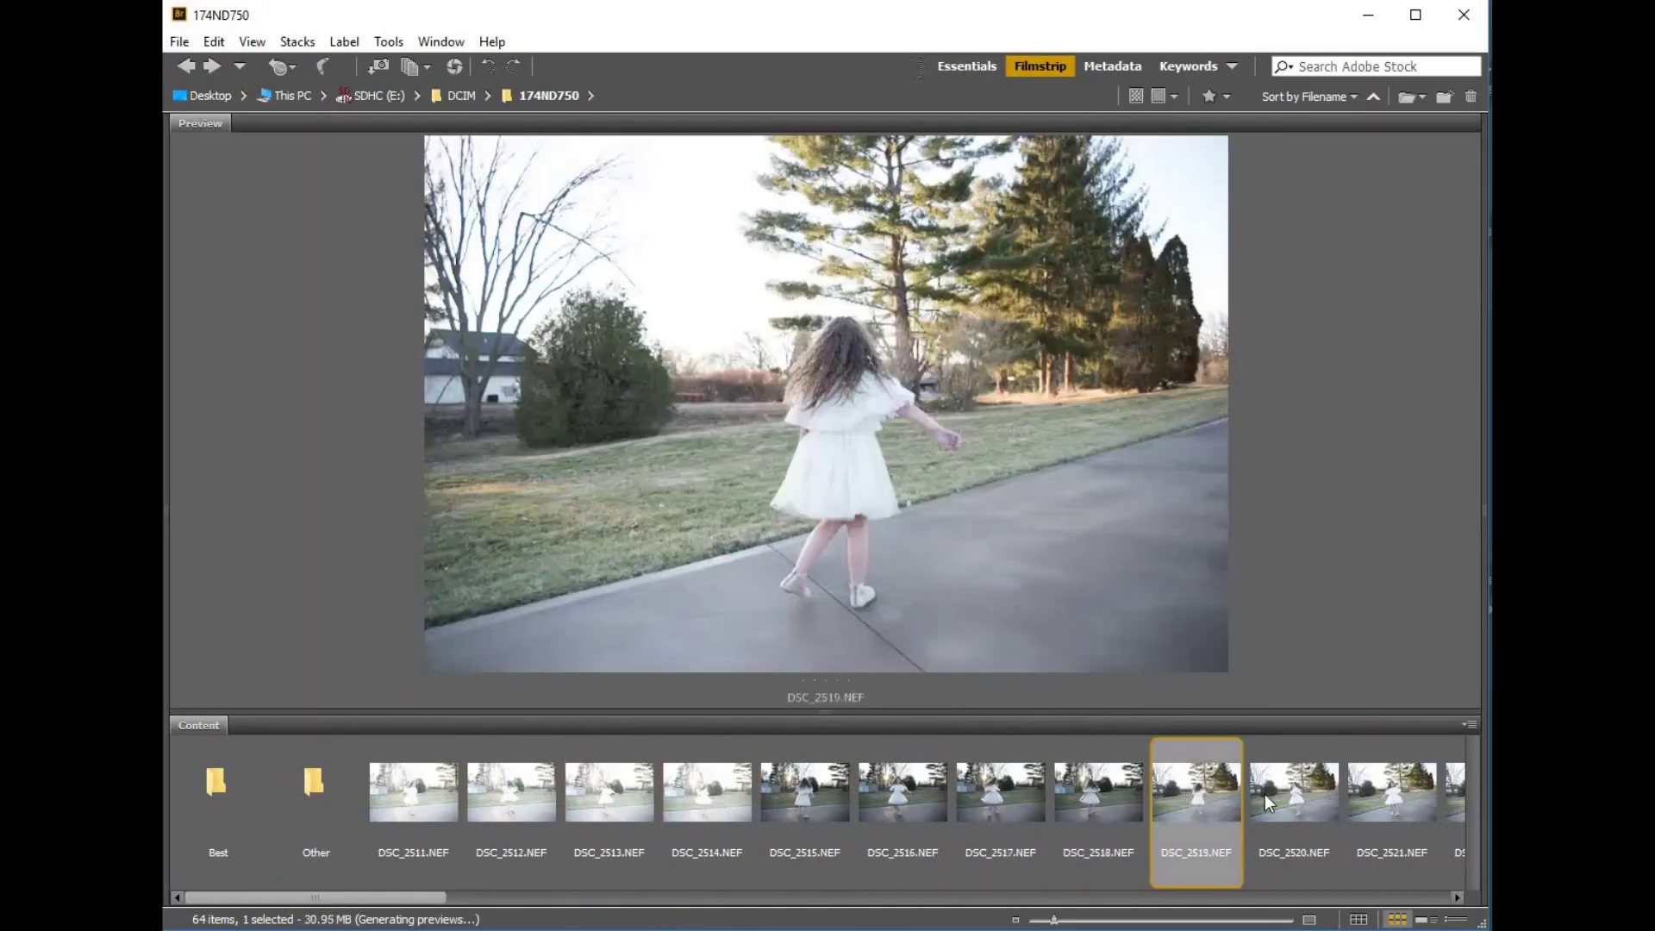
click(1289, 793)
click(1376, 790)
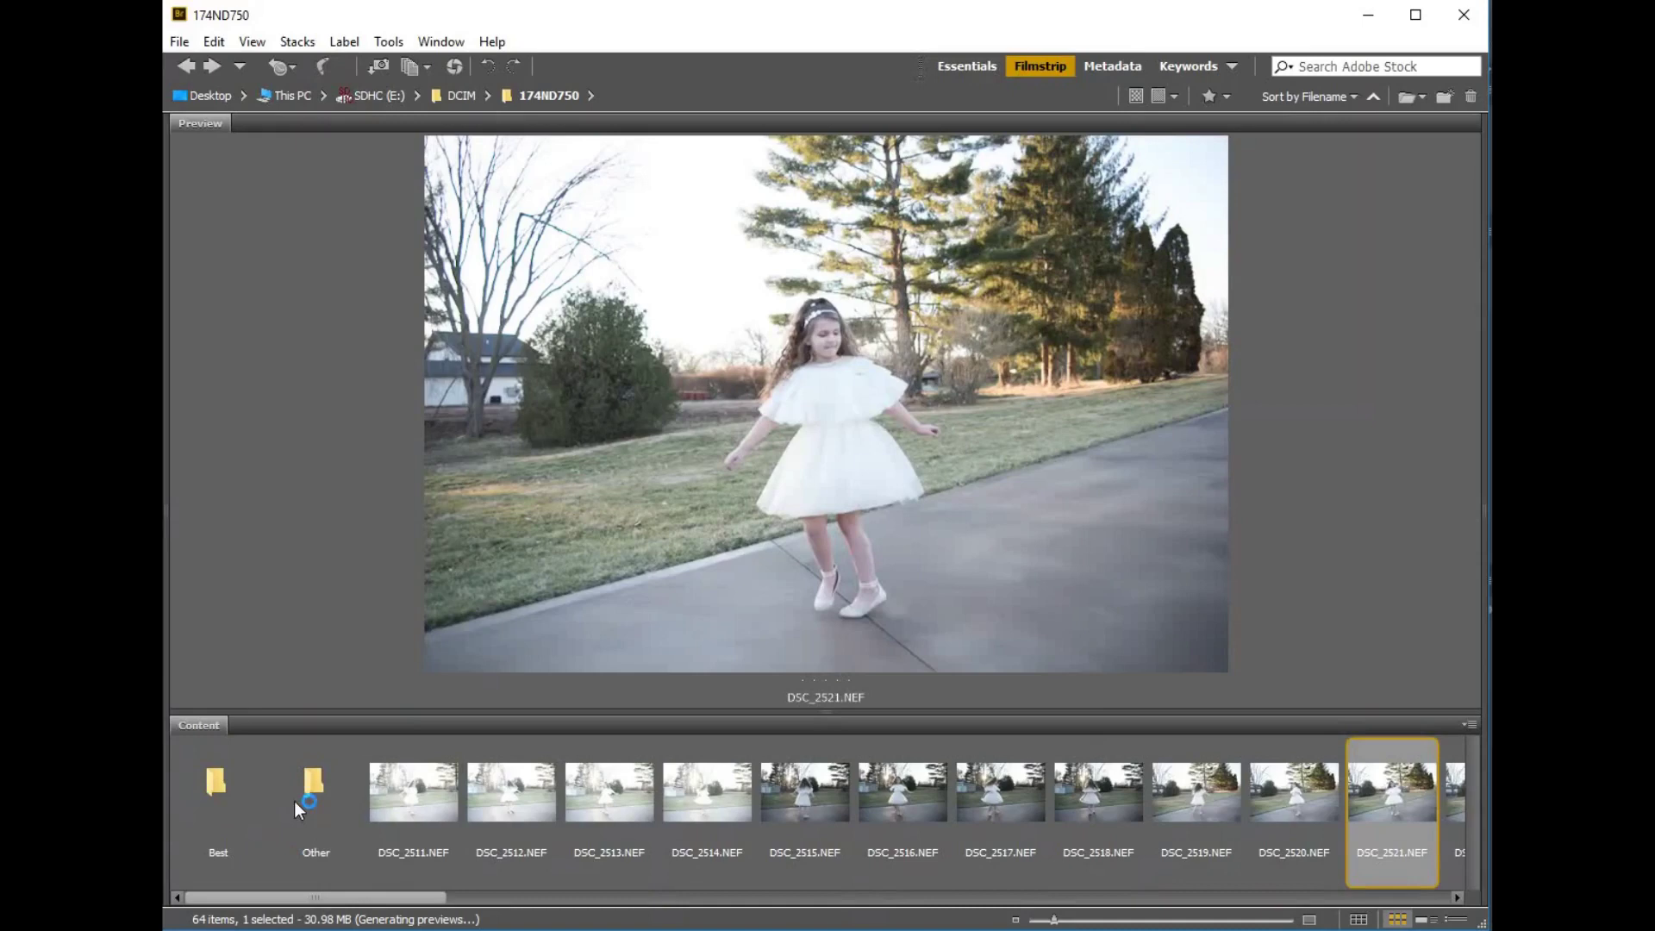
- Recheck DSC_2511 through DSC_2516 one by one in the preview
click(409, 799)
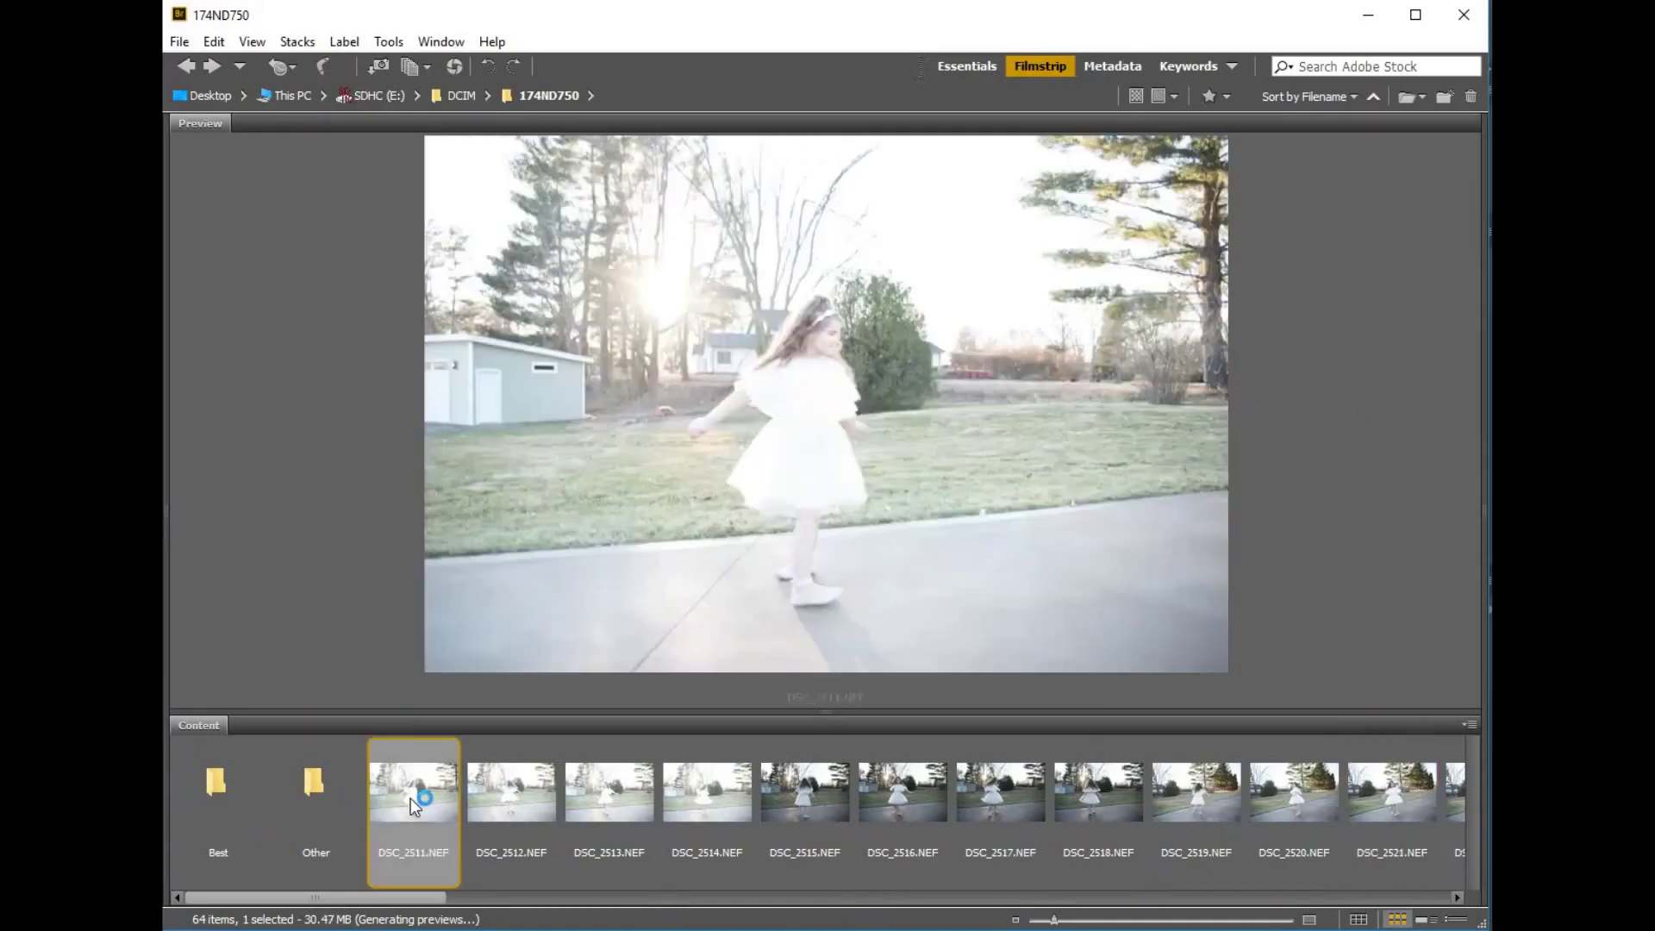
click(501, 786)
click(615, 795)
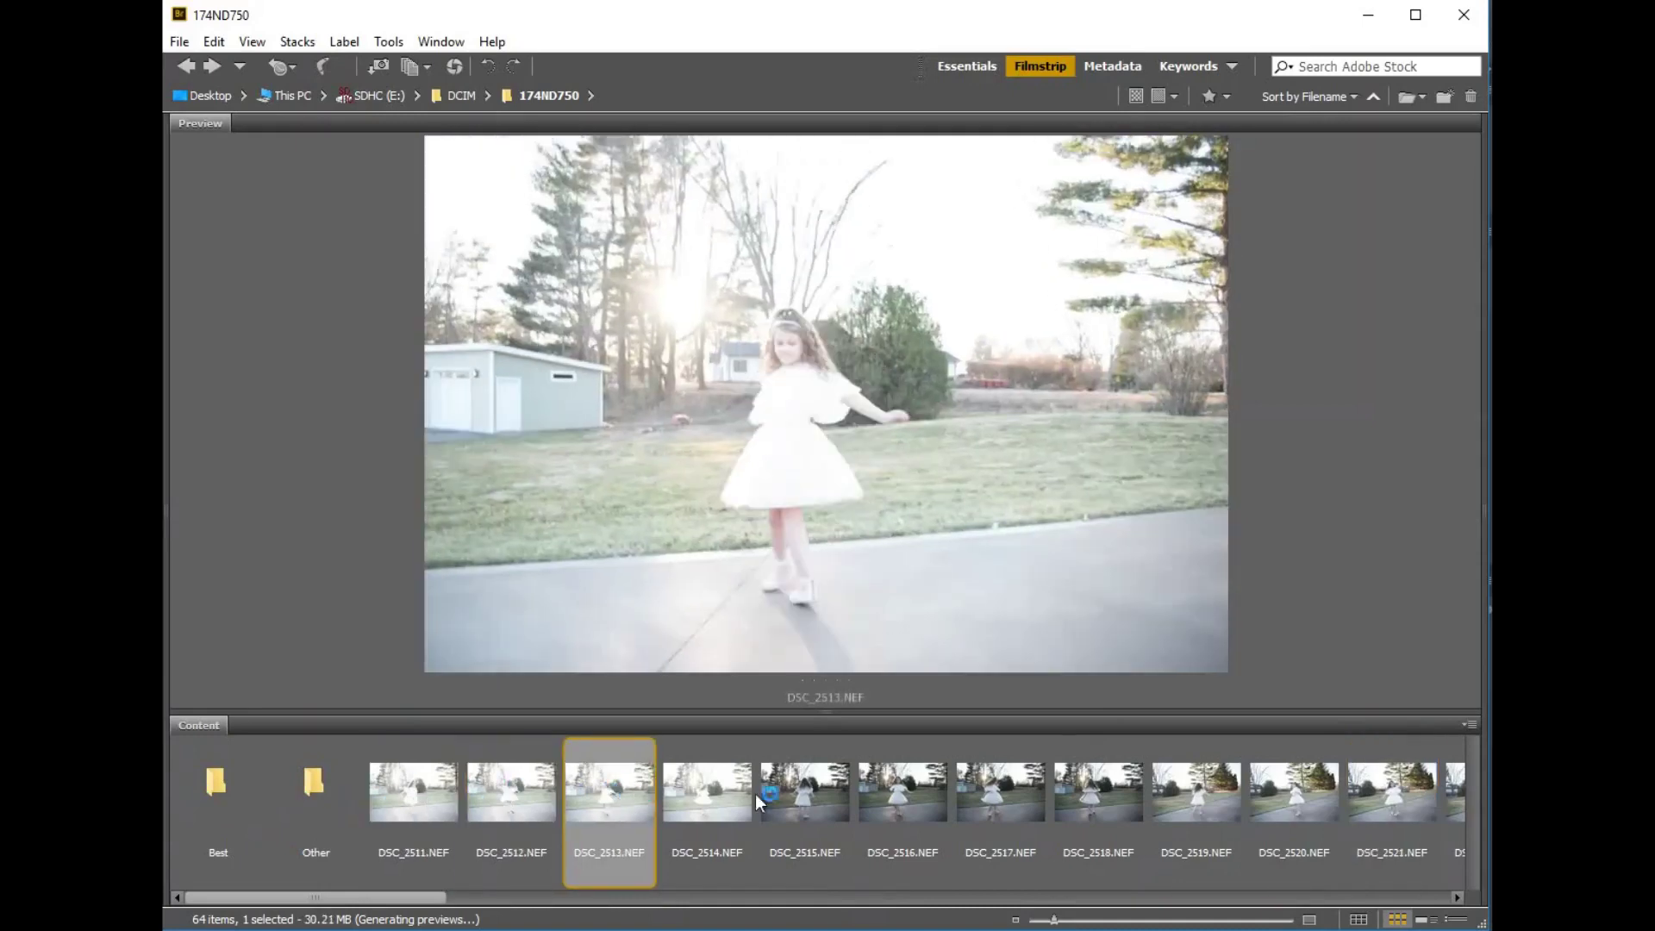
click(508, 791)
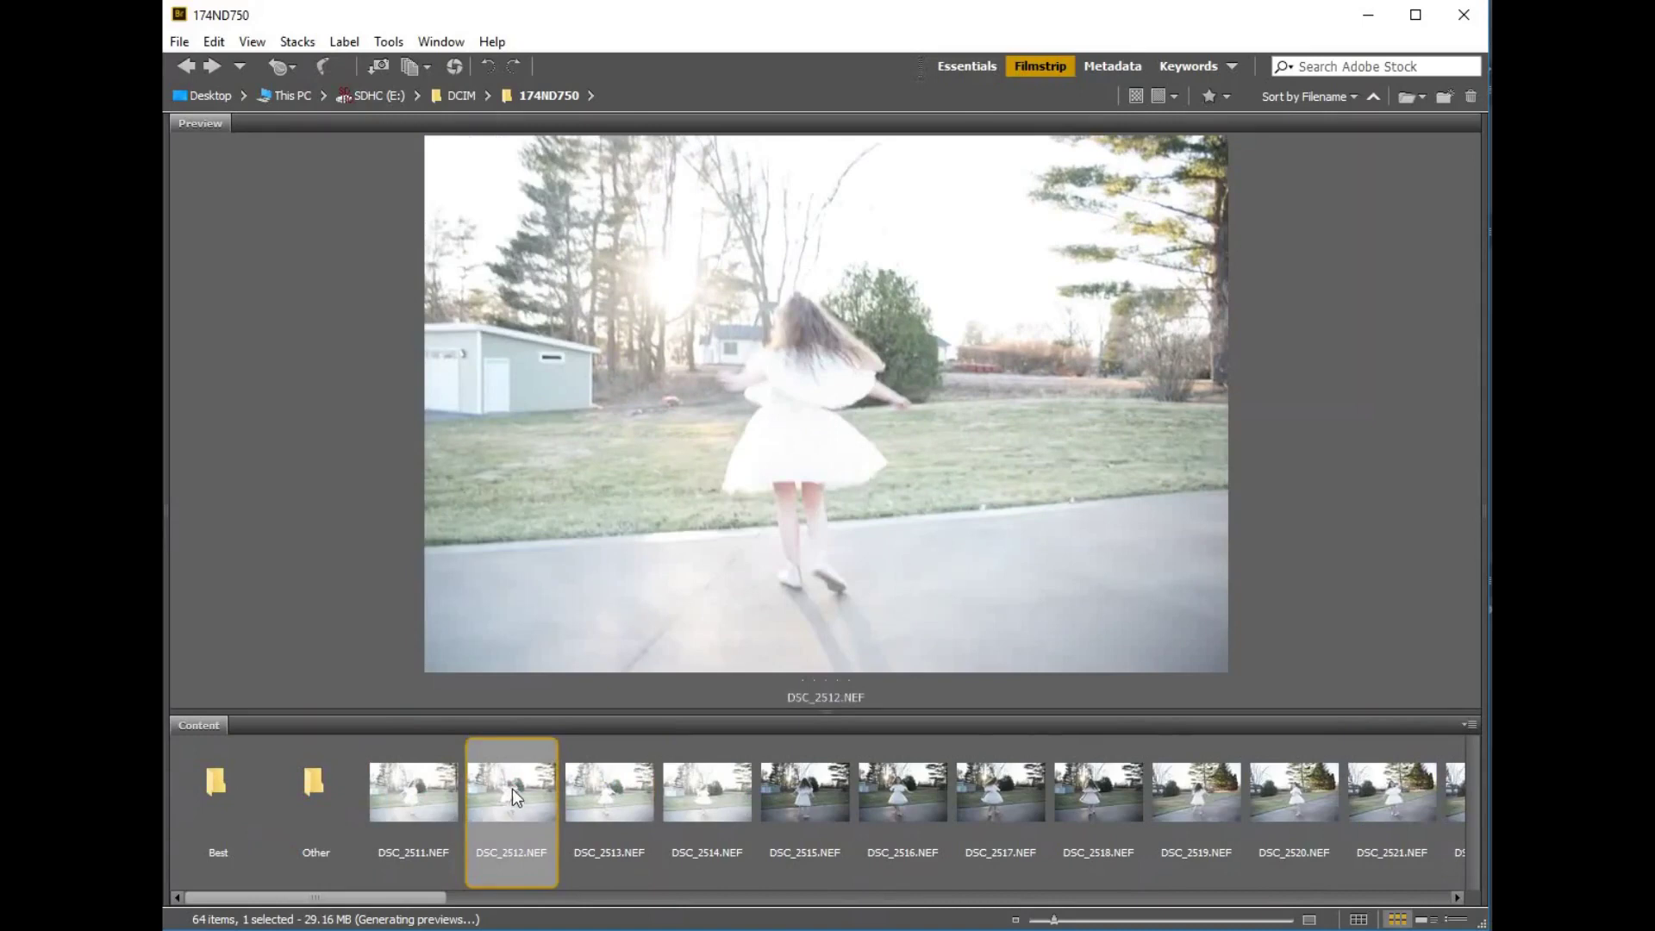
click(701, 791)
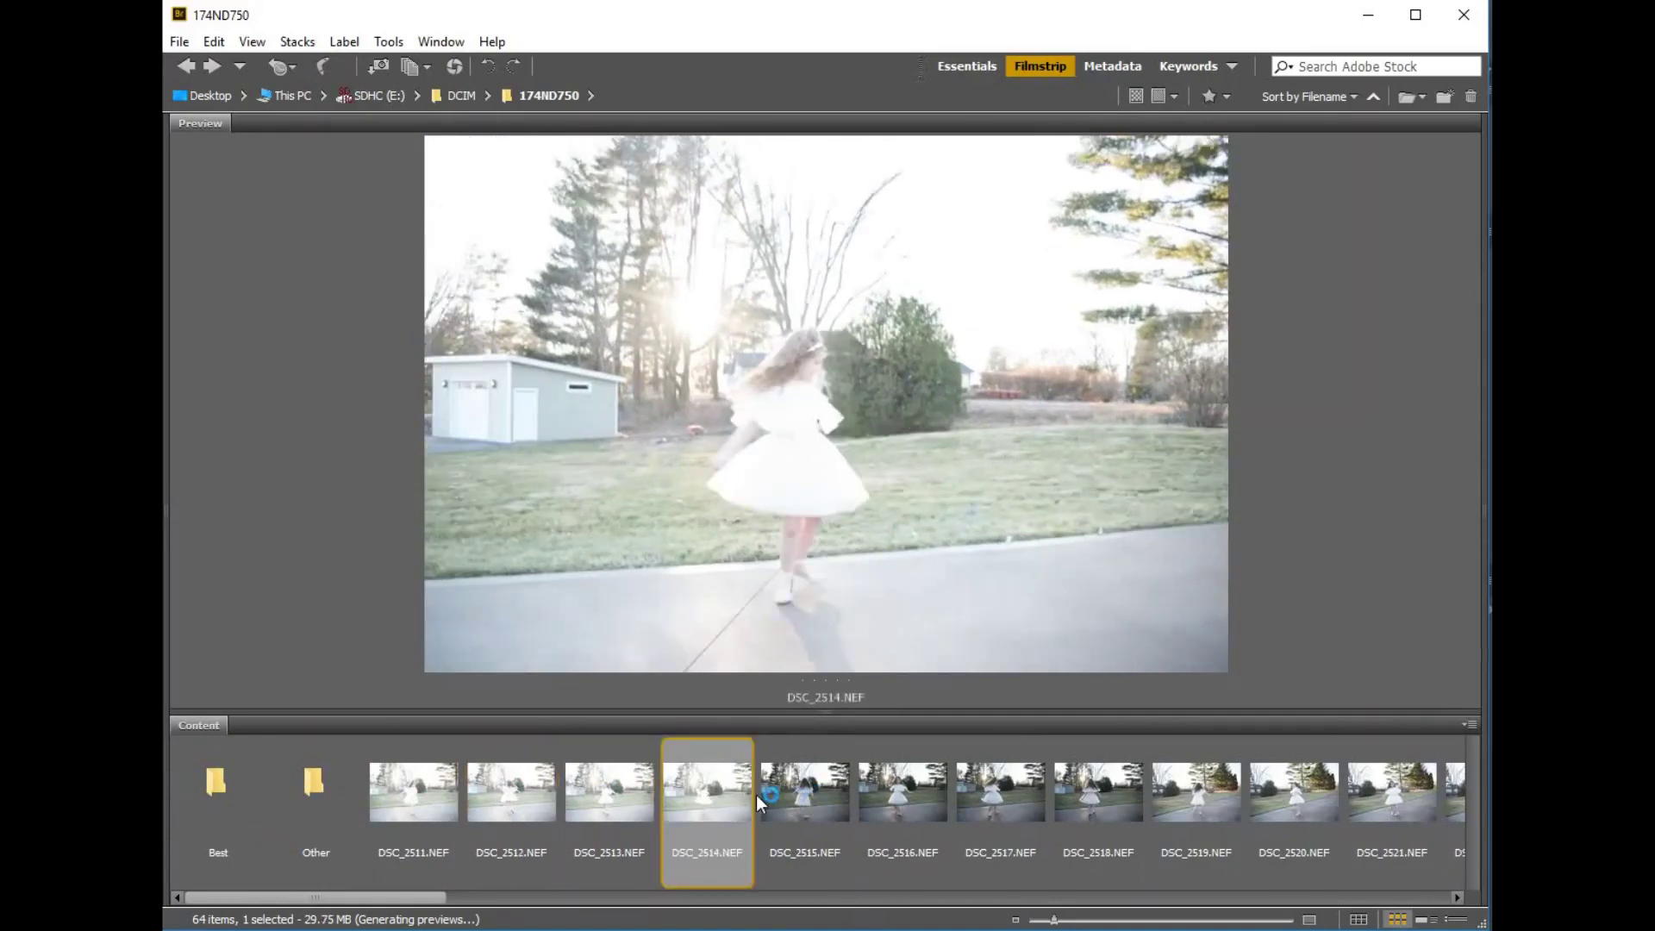
click(826, 798)
click(922, 802)
- Narrow down to DSC_2514 and add DSC_2512 to compare them side by side
click(731, 800)
click(637, 805)
click(535, 806)
click(425, 807)
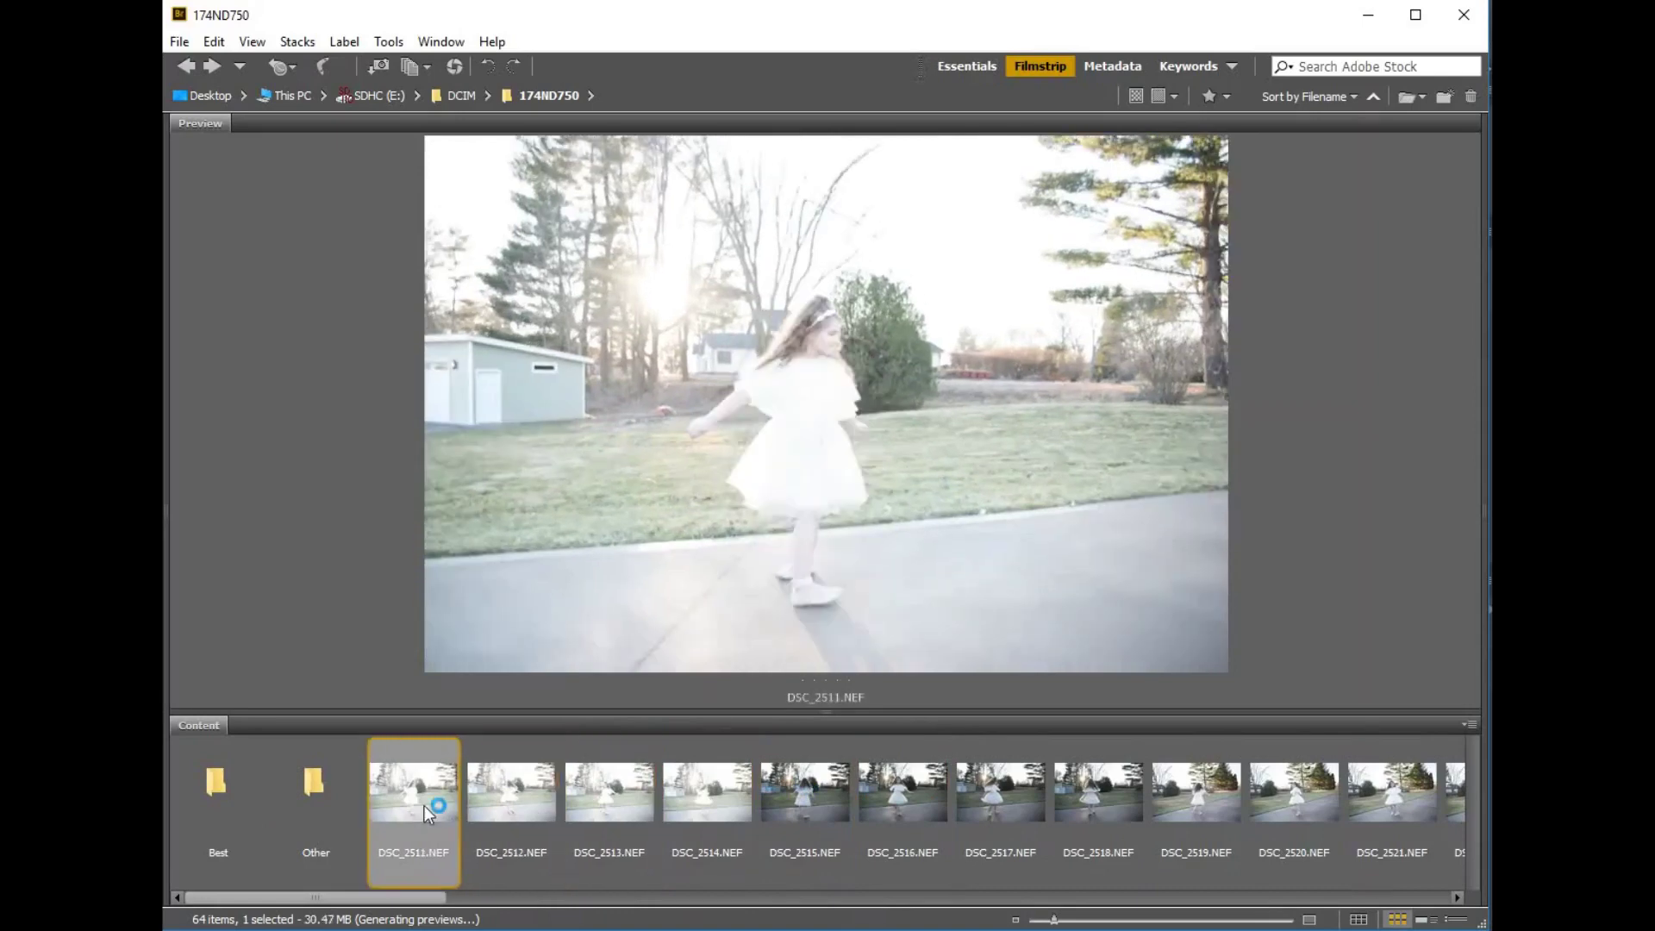
click(511, 802)
click(594, 803)
click(694, 806)
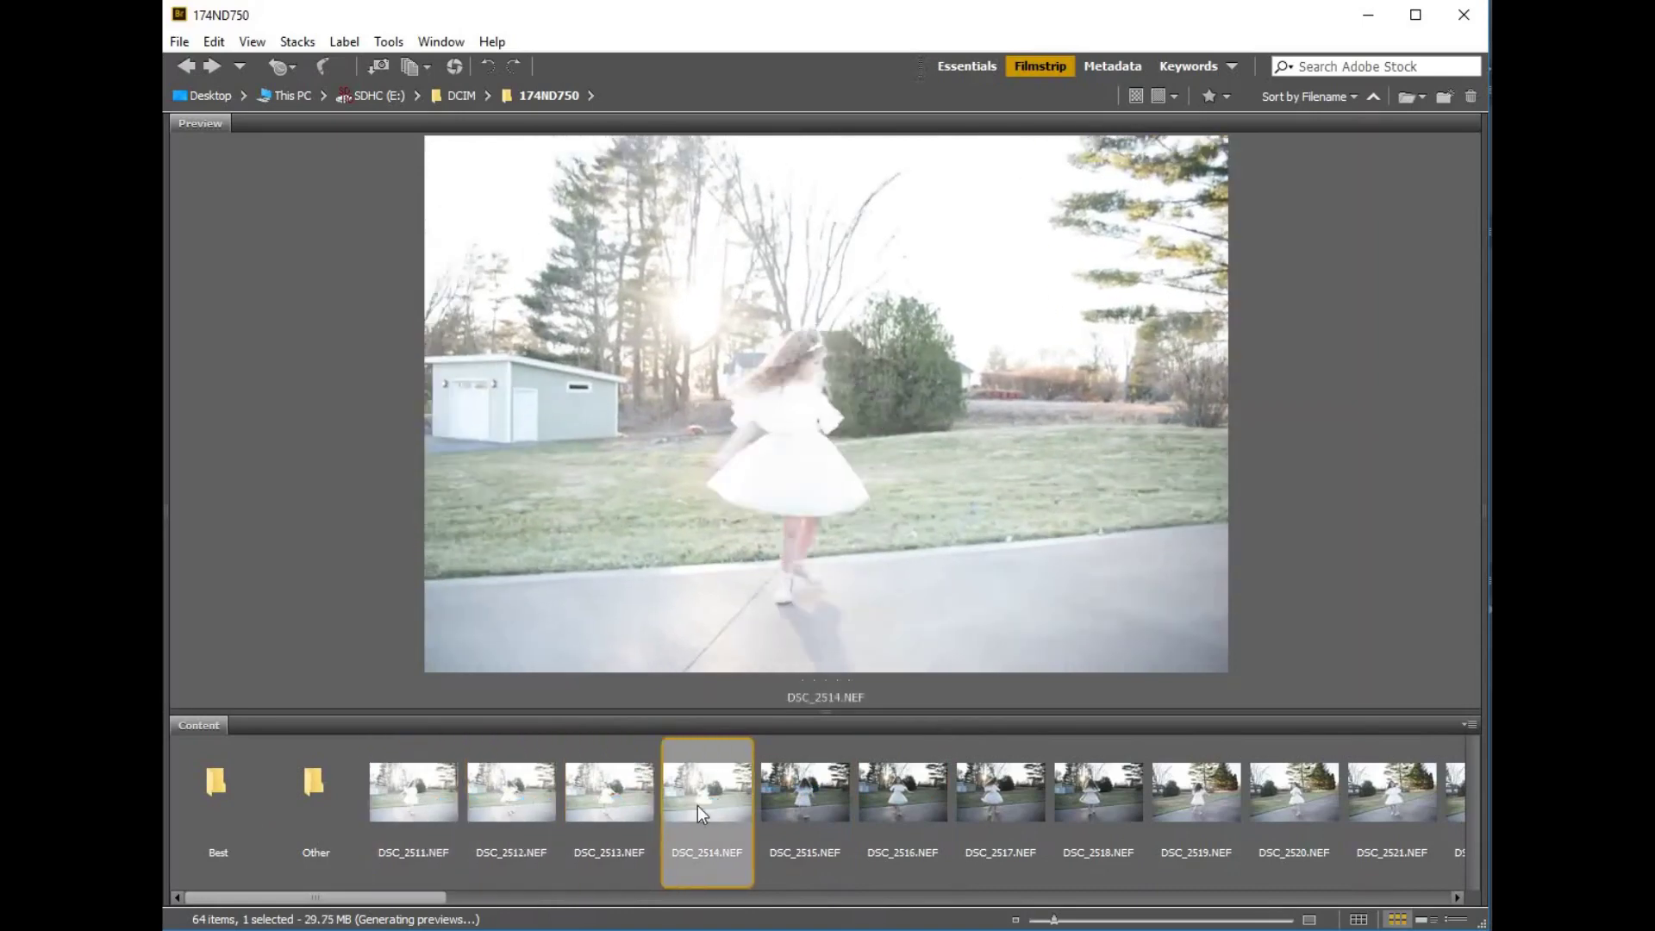
ctrl+click(550, 799)
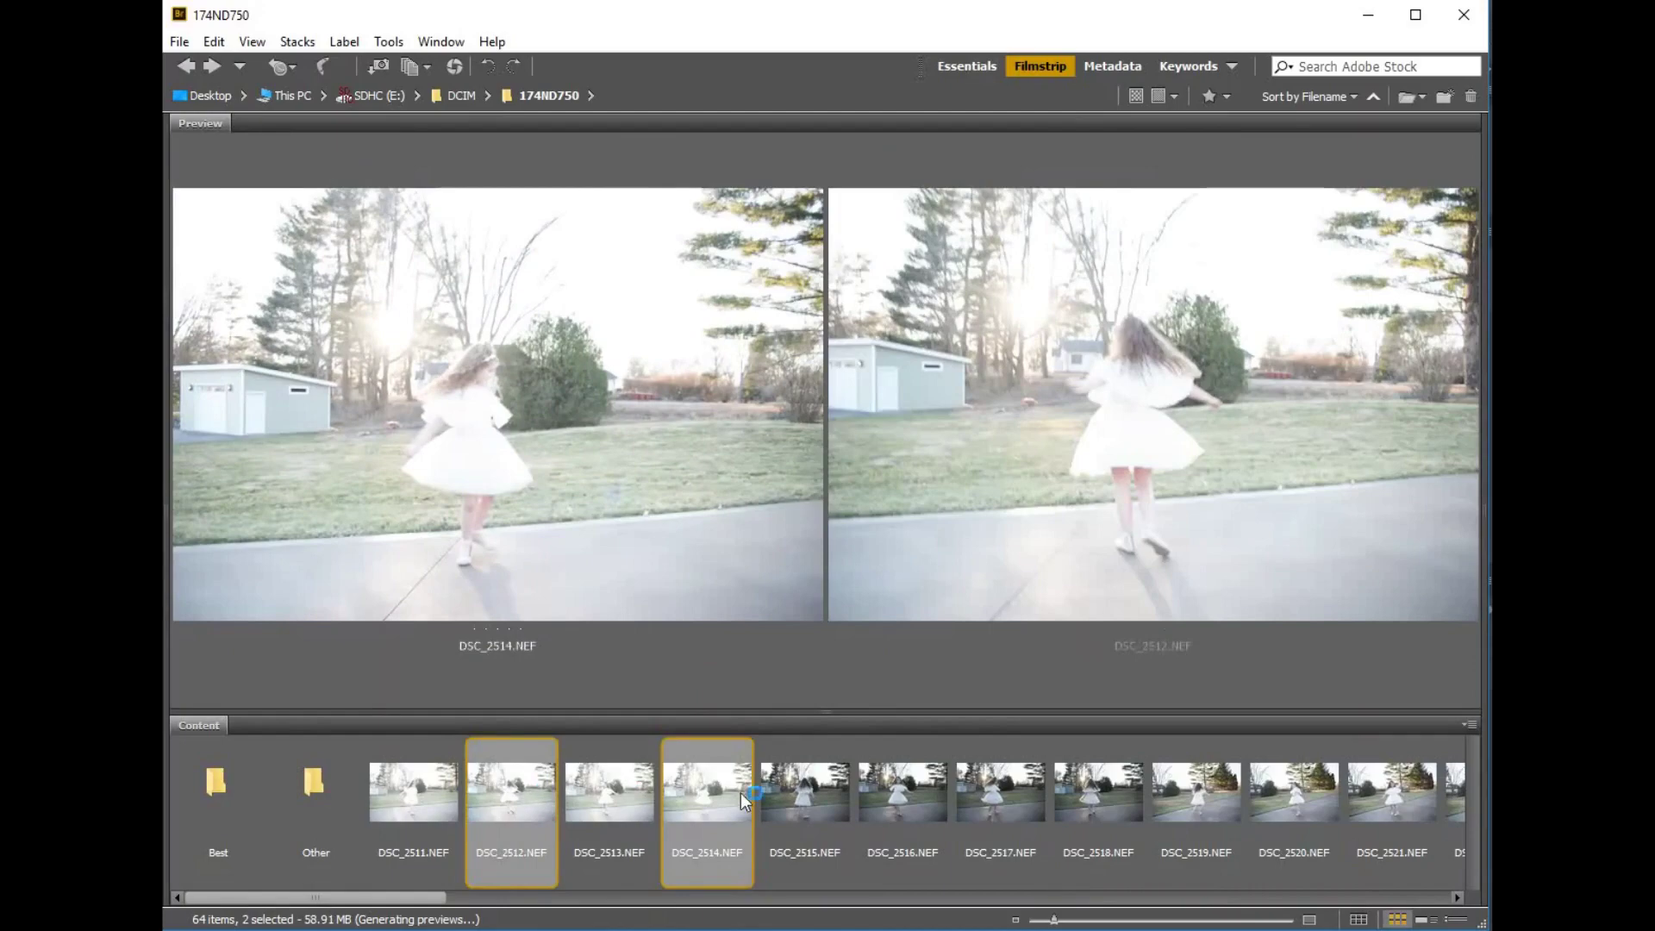
- Briefly compare DSC_2516 and DSC_2518, then move DSC_2512 and DSC_2514 into the Best folder
ctrl+click(903, 794)
ctrl+click(1109, 794)
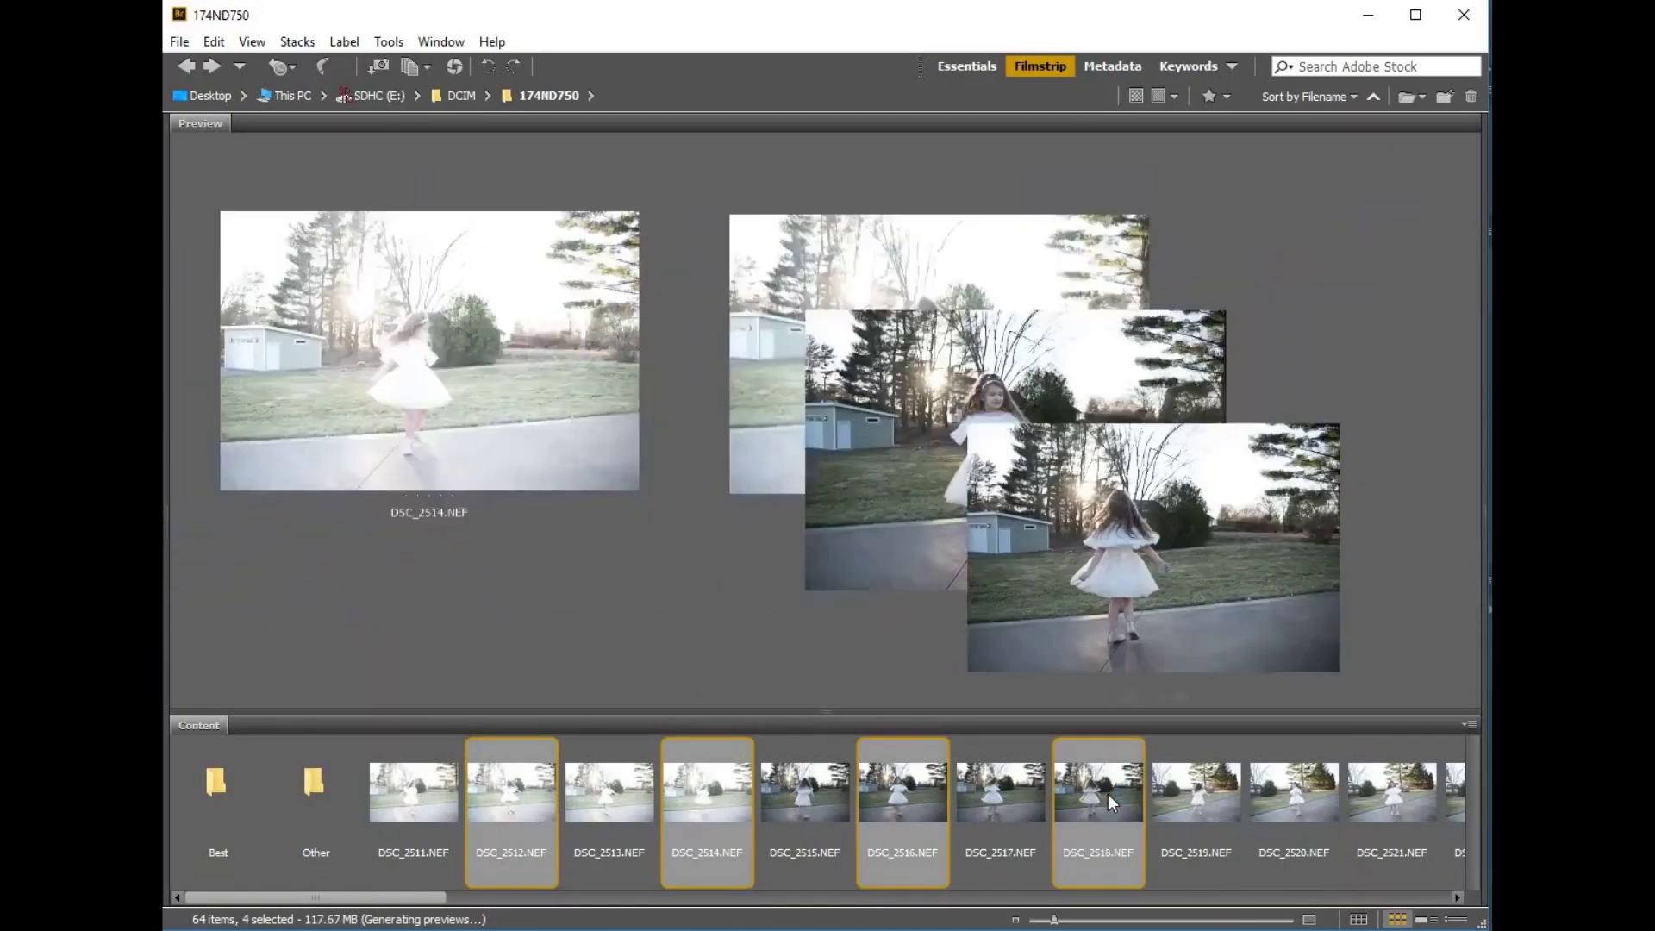
ctrl+click(905, 791)
ctrl+click(1056, 787)
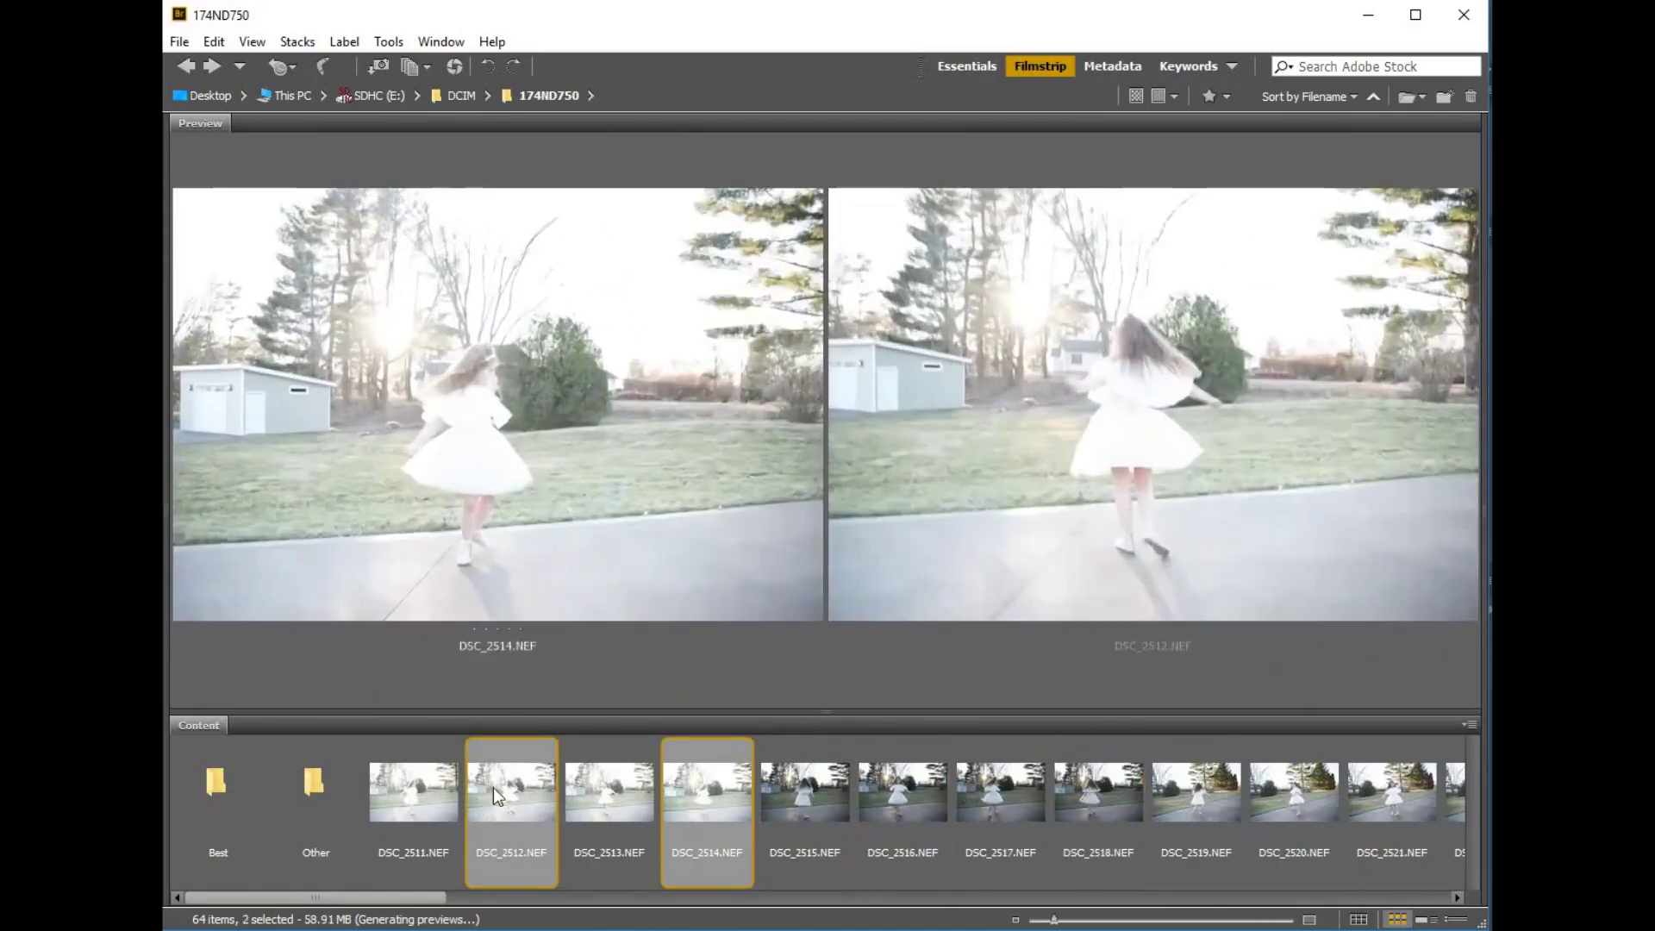
drag(514, 778, 220, 789)
- Select DSC_2511 and DSC_2513 and file them into a subfolder
click(429, 790)
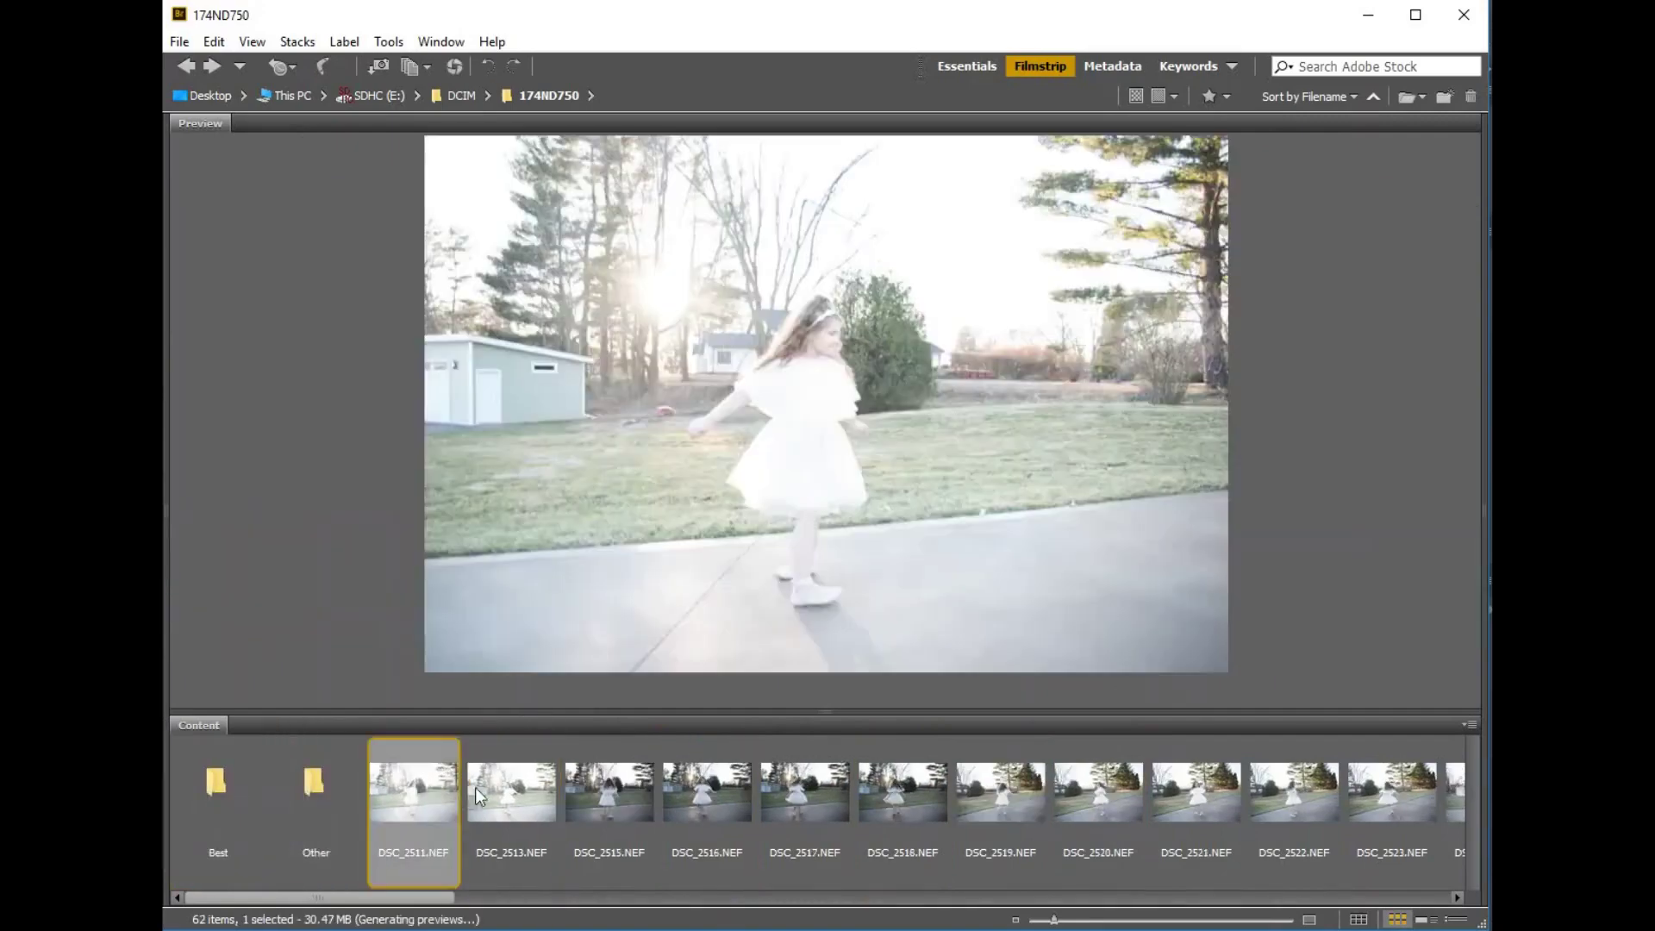
ctrl+click(539, 797)
drag(539, 792, 324, 801)
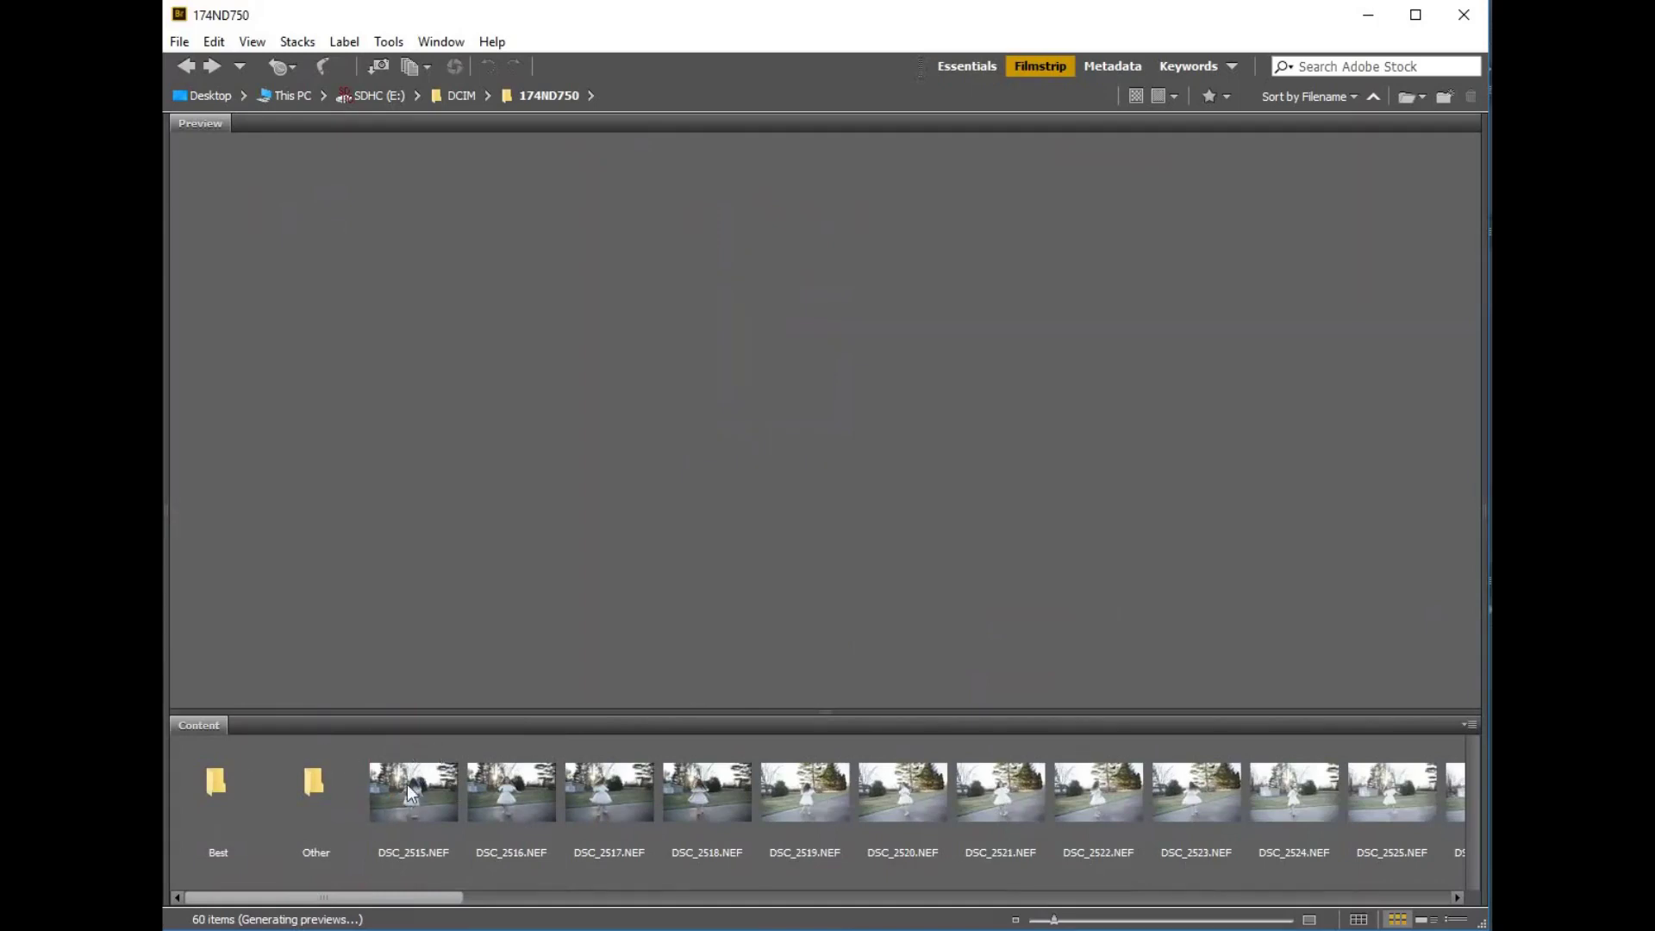
- Select all 58 remaining photos, excluding the Best and Other folders, and drag them toward Best
click(418, 754)
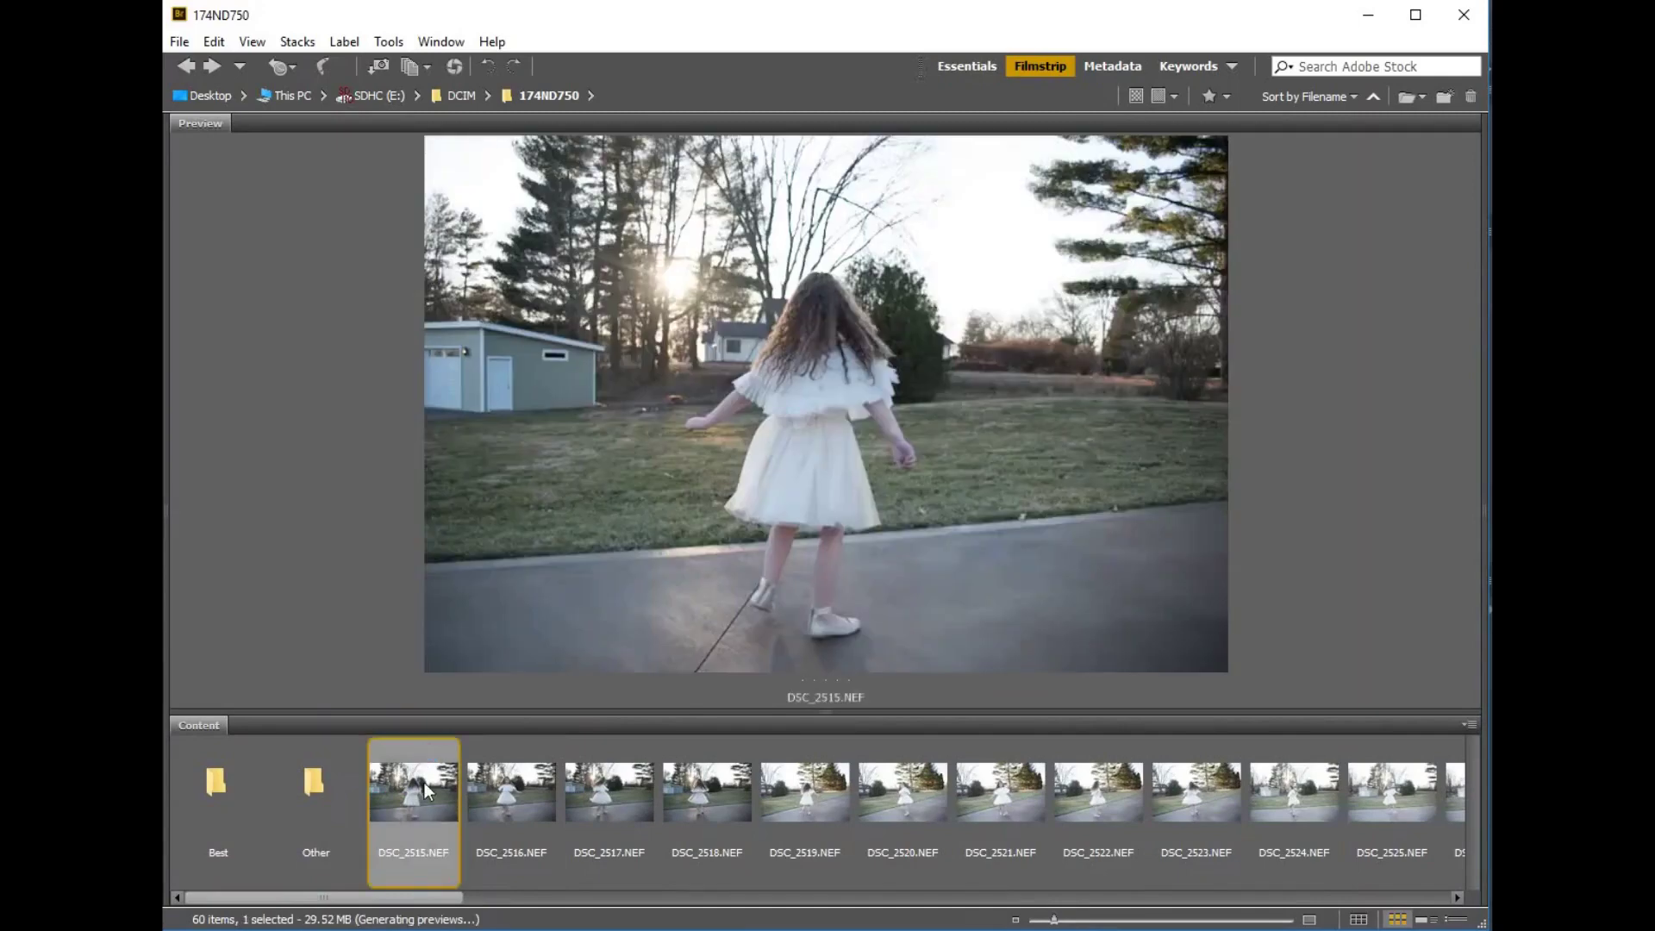
key(ctrl+a)
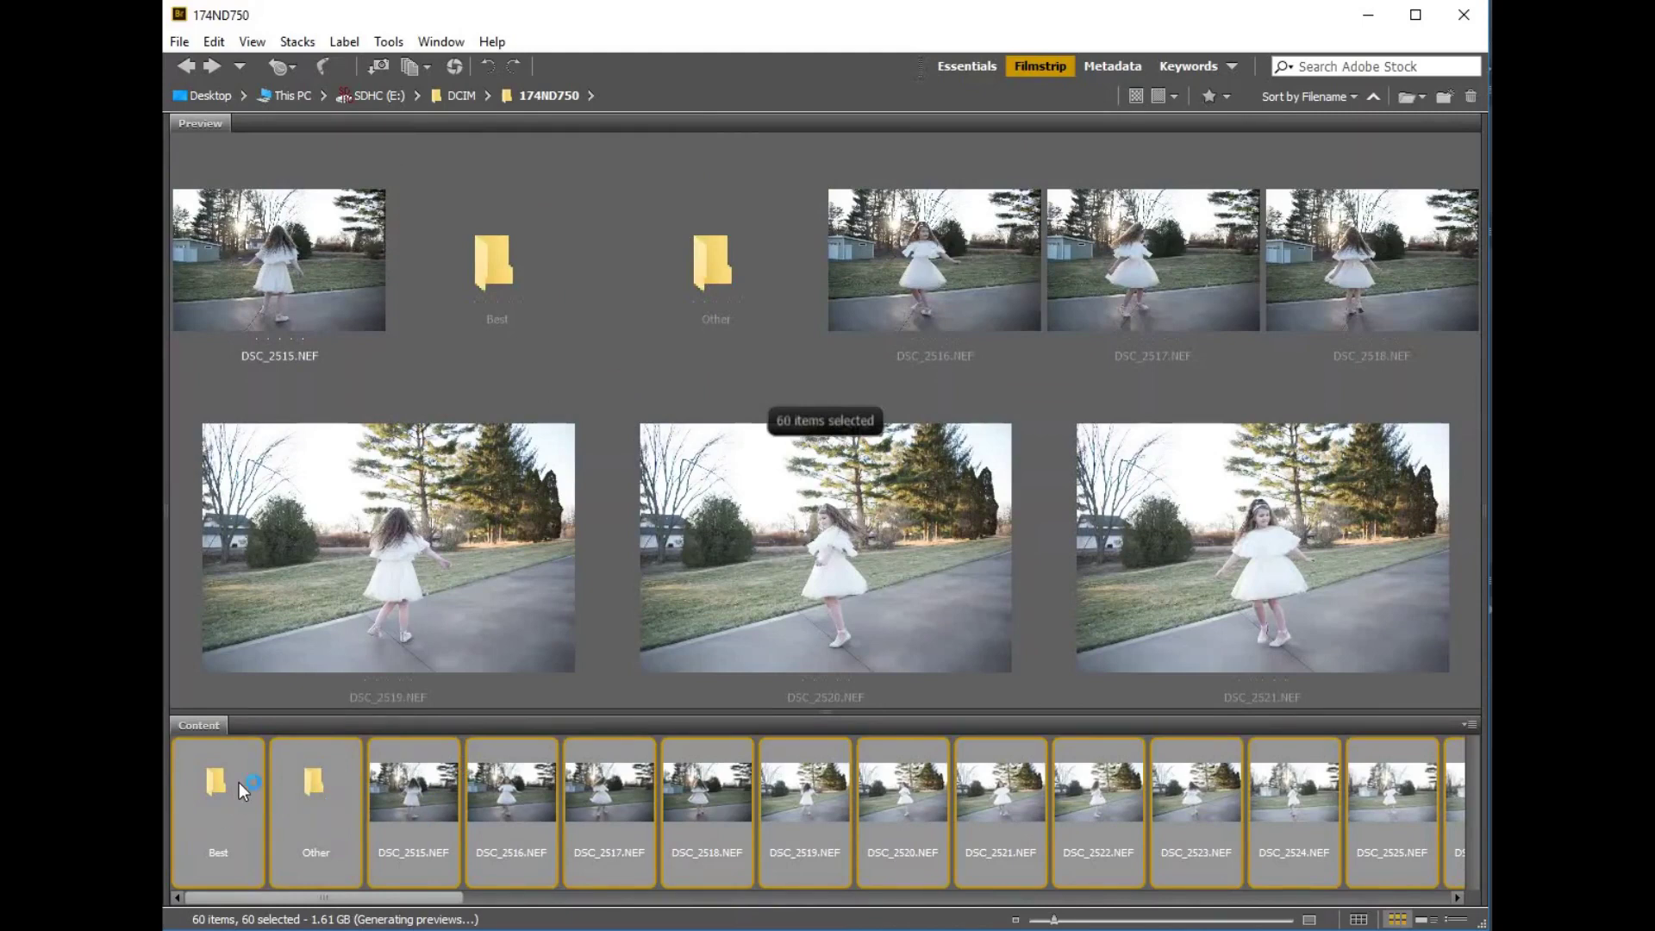
ctrl+click(310, 789)
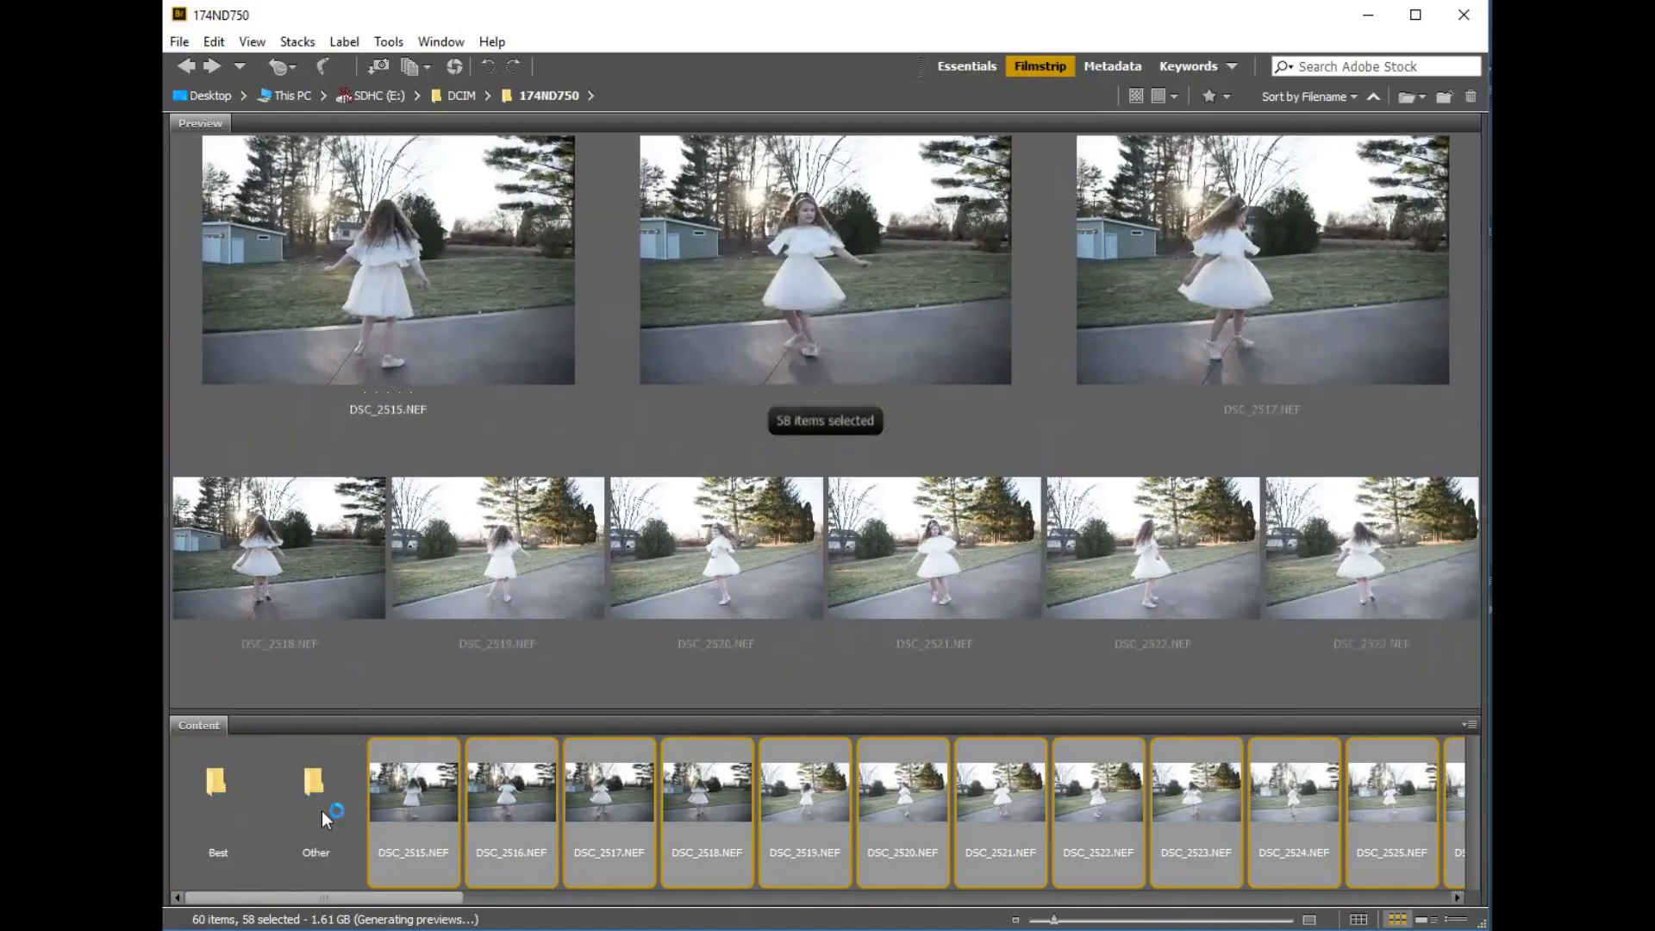
drag(425, 794, 230, 804)
- Clear the multi-photo selection and view DSC_2515 and DSC_2516 individually
click(353, 766)
key(Right)
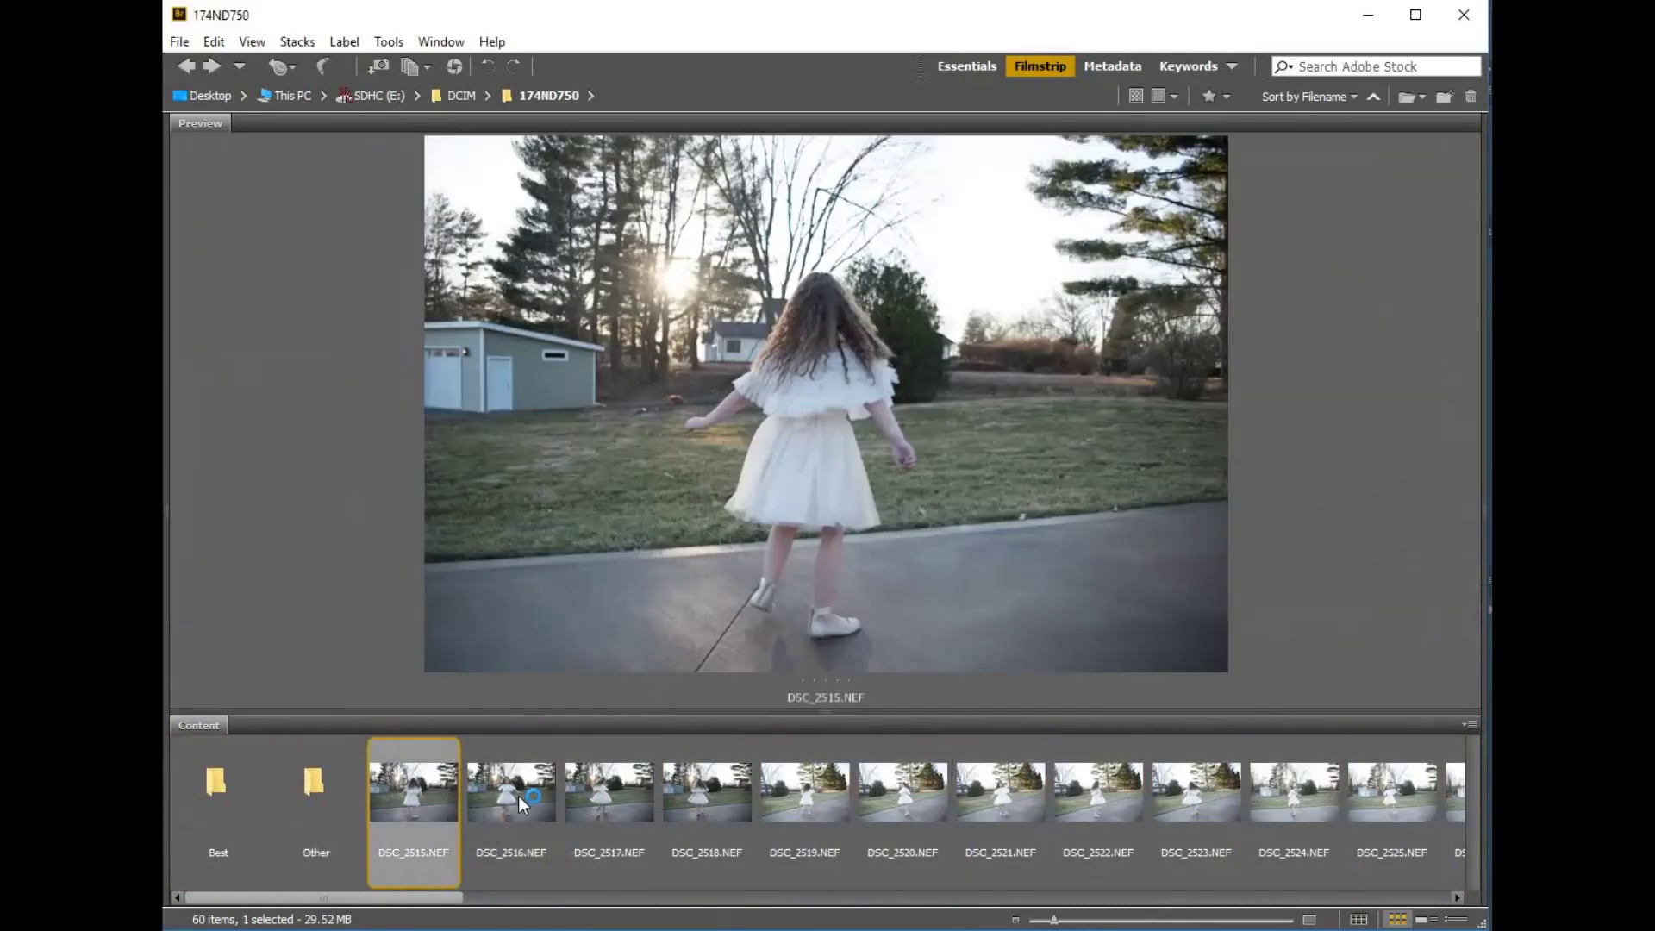
click(519, 795)
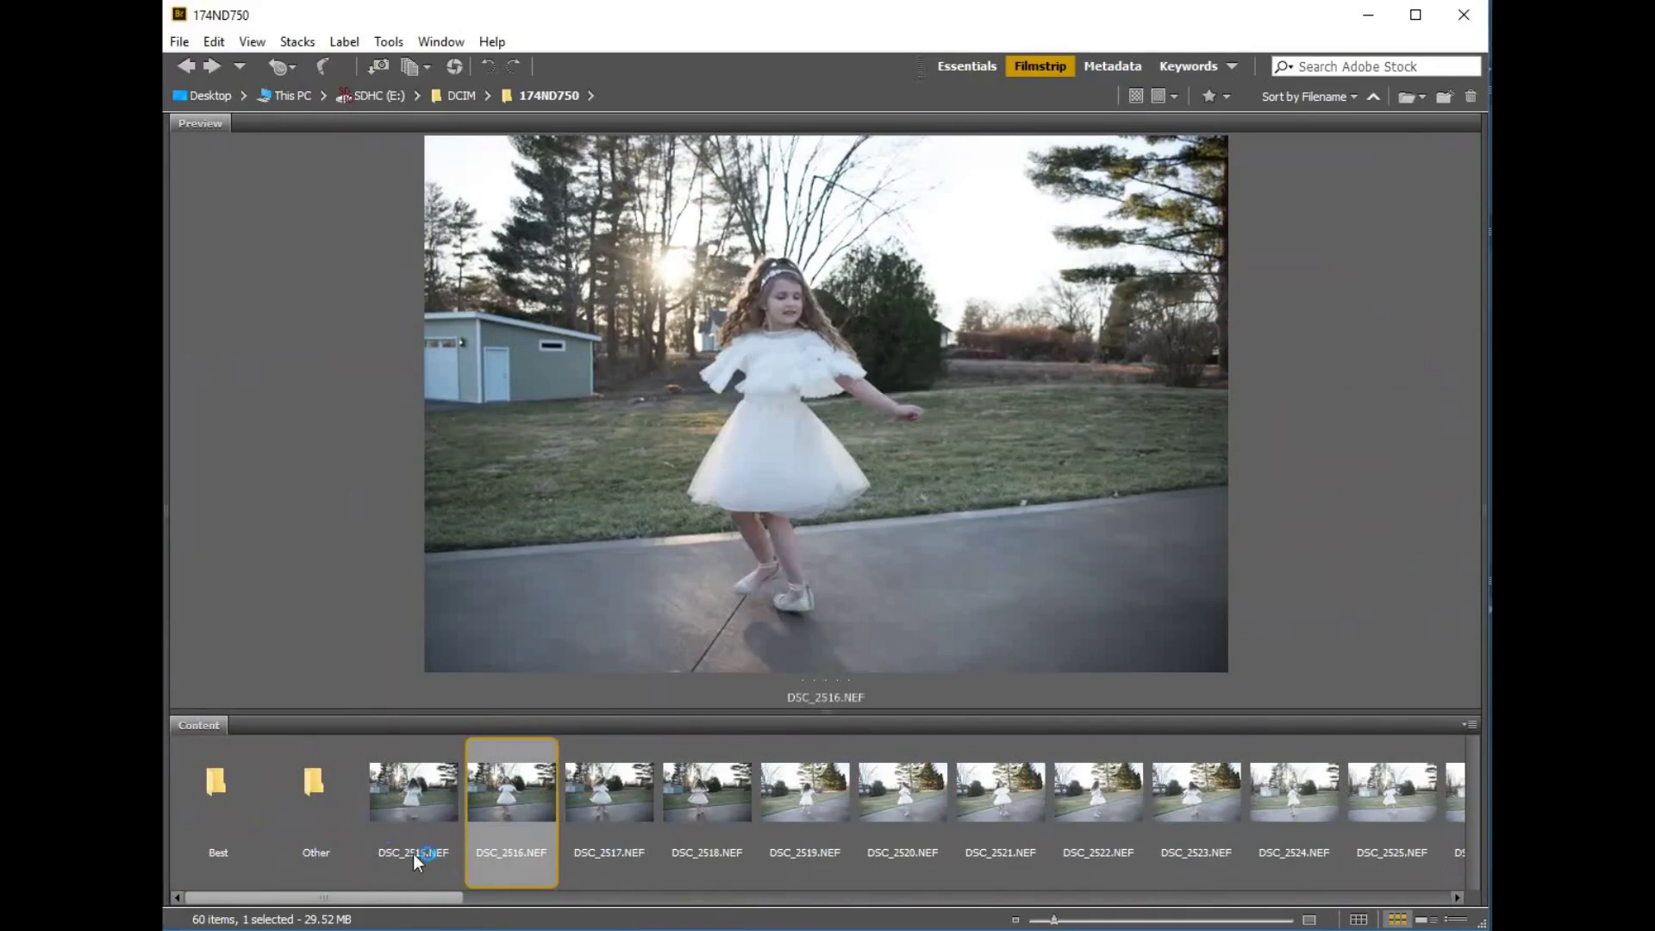
click(456, 803)
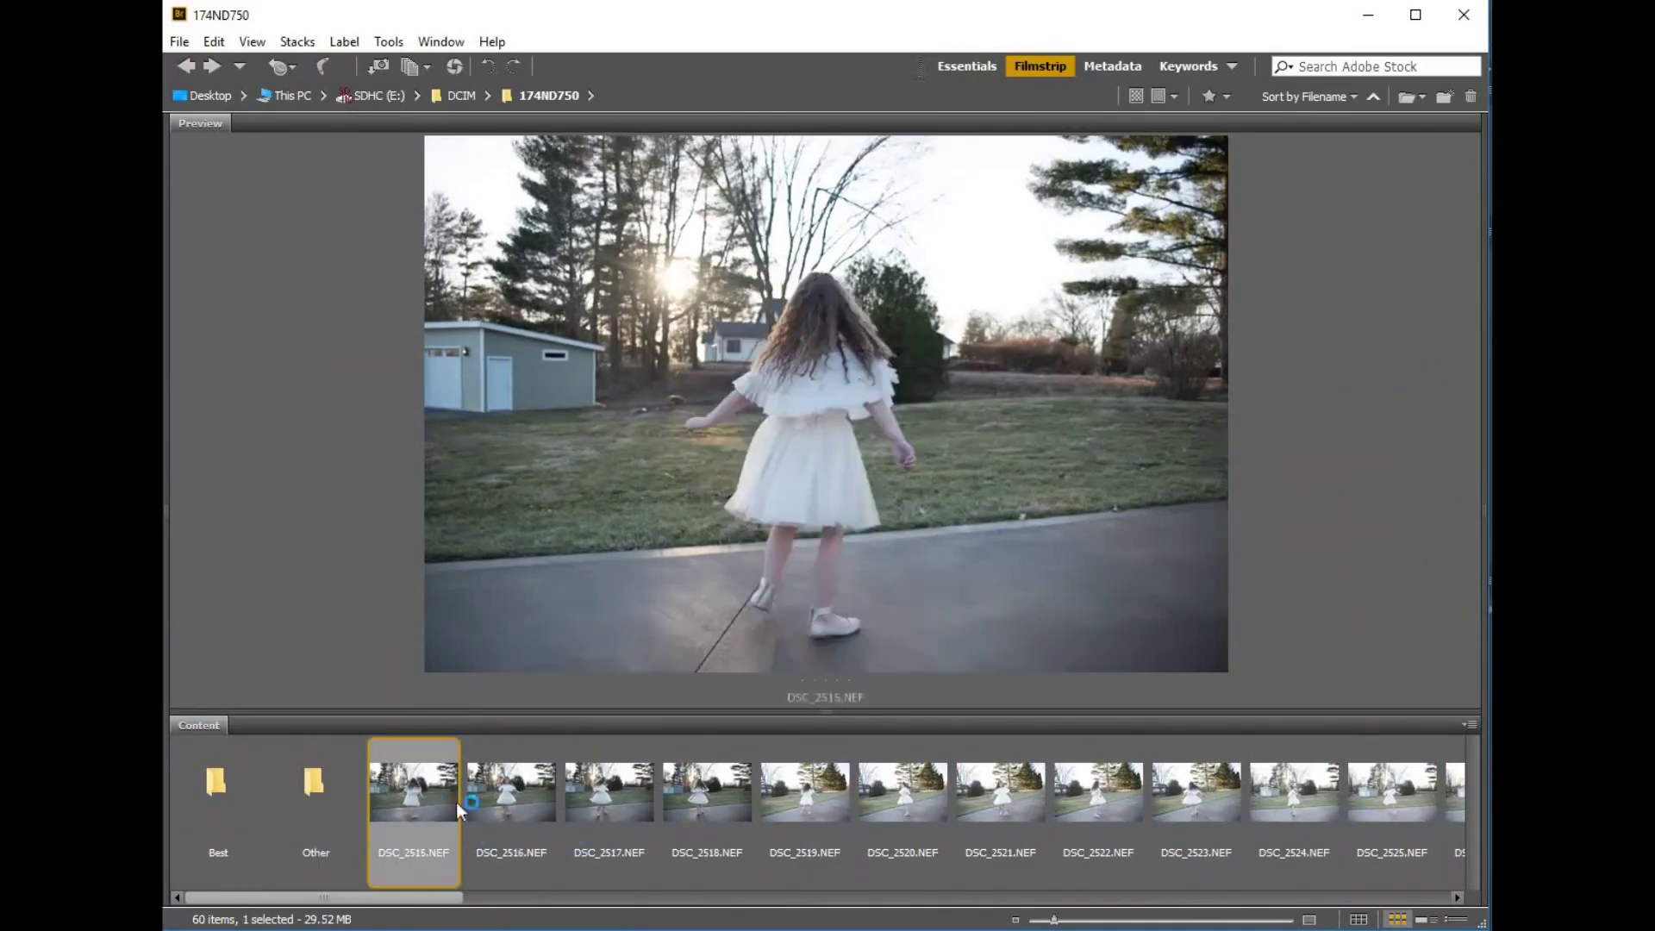
click(509, 796)
- Review DSC_2517 through DSC_2525 in the large preview
click(587, 804)
click(704, 802)
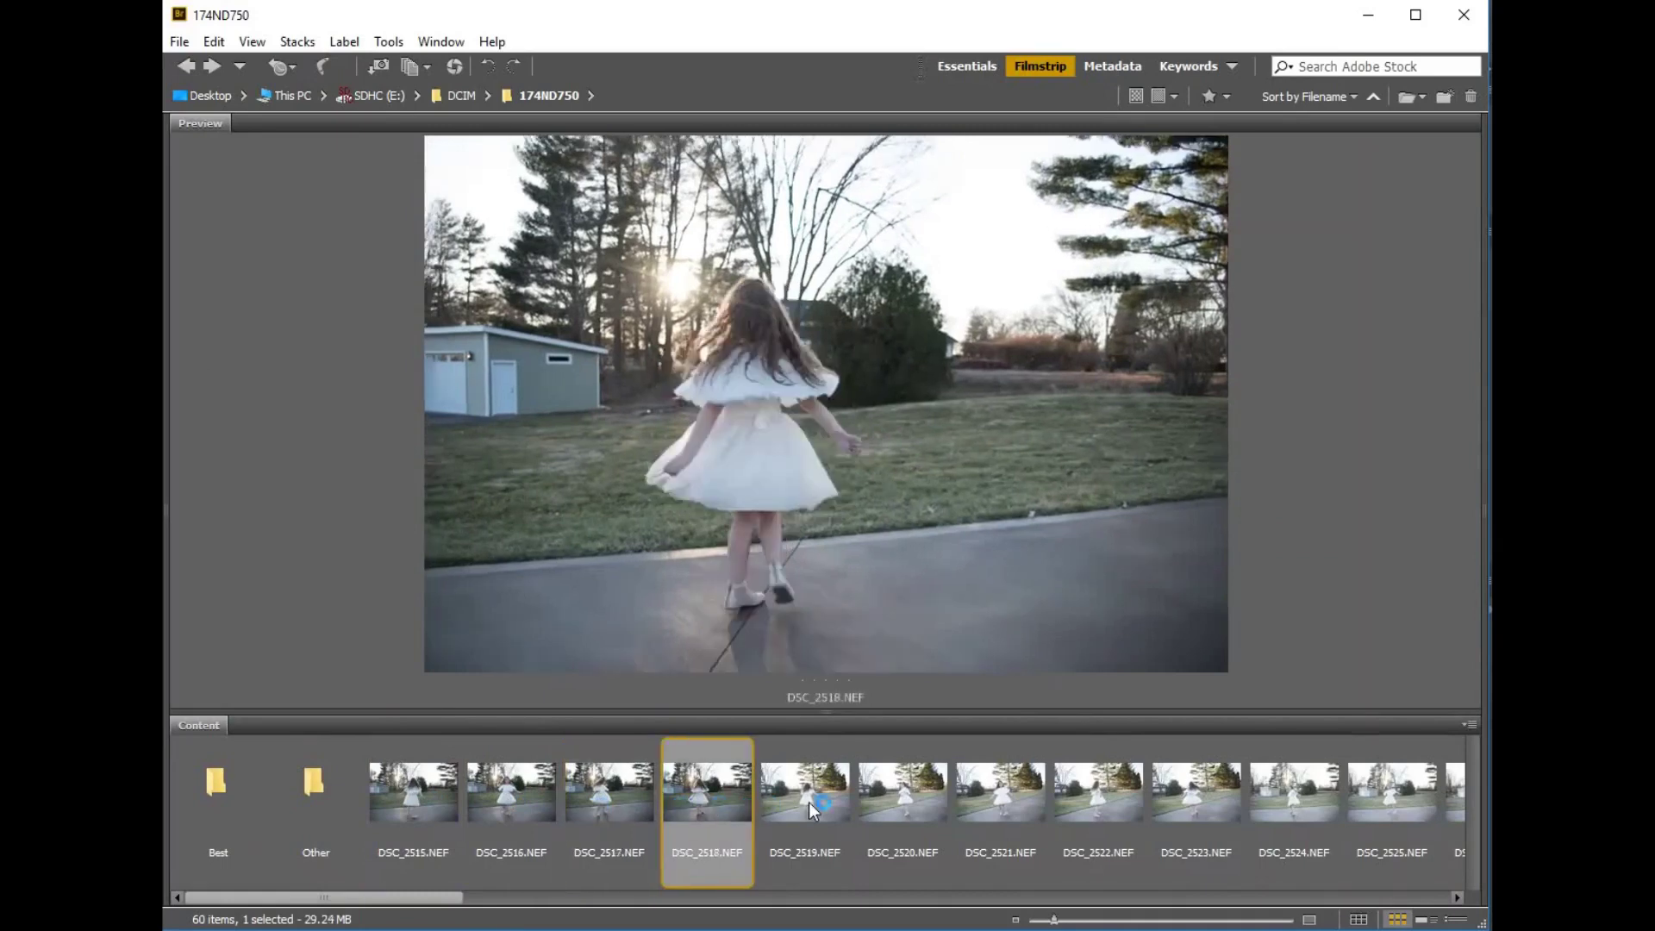
click(809, 802)
click(911, 807)
click(1029, 814)
click(1095, 819)
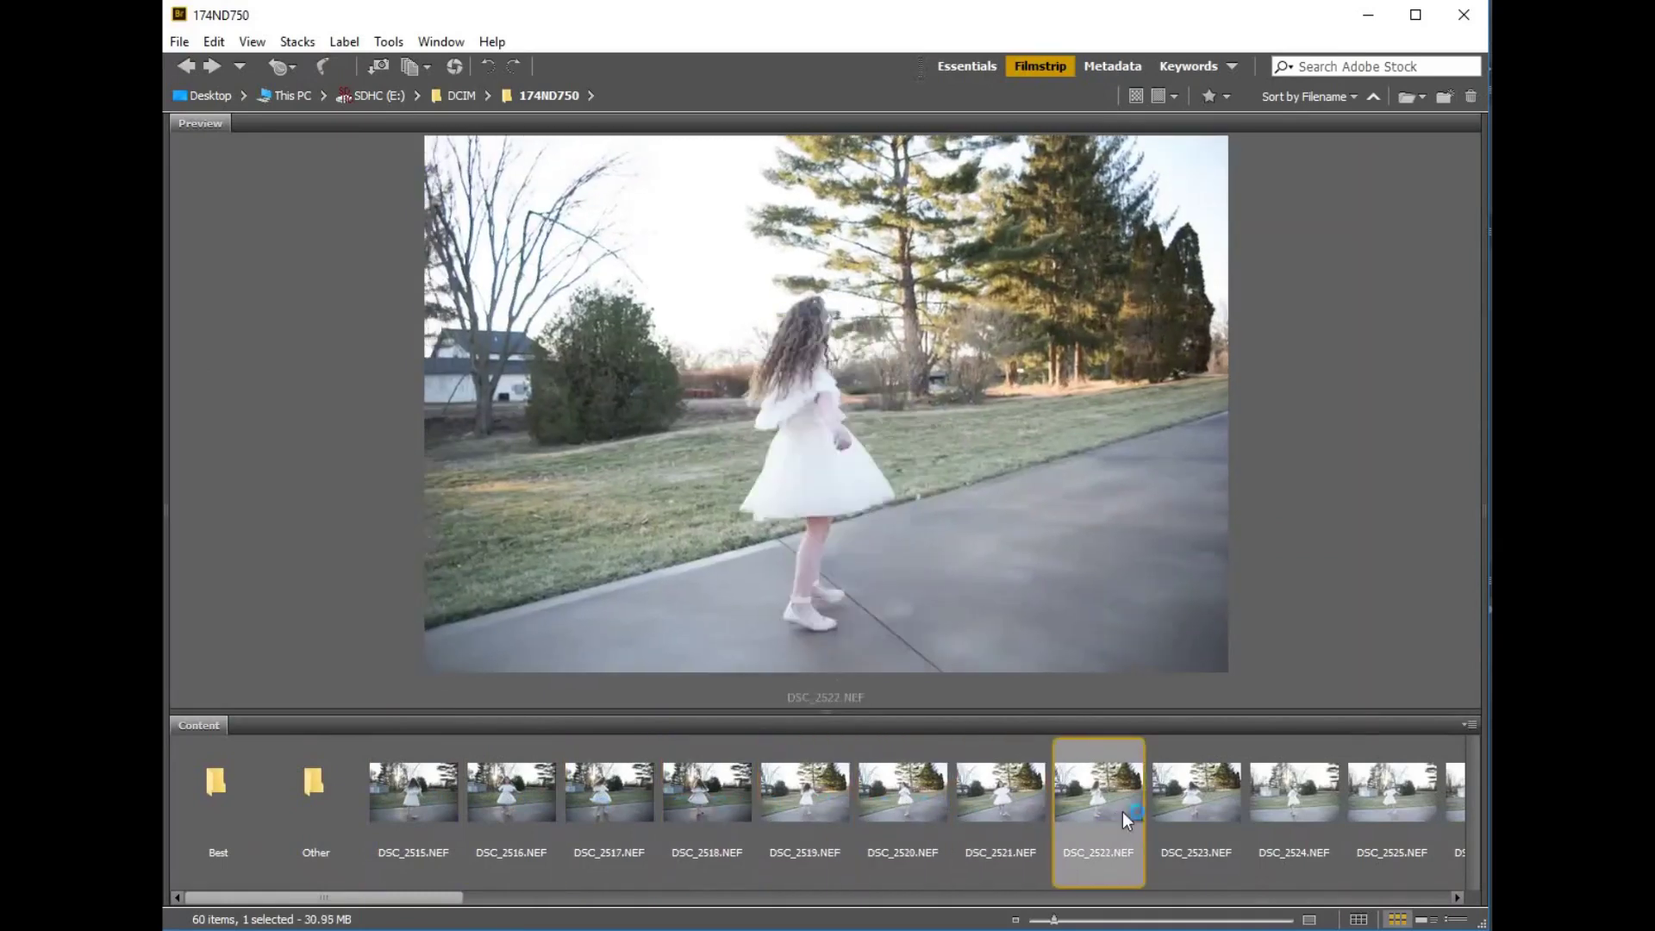
click(1207, 812)
click(1313, 812)
click(1383, 813)
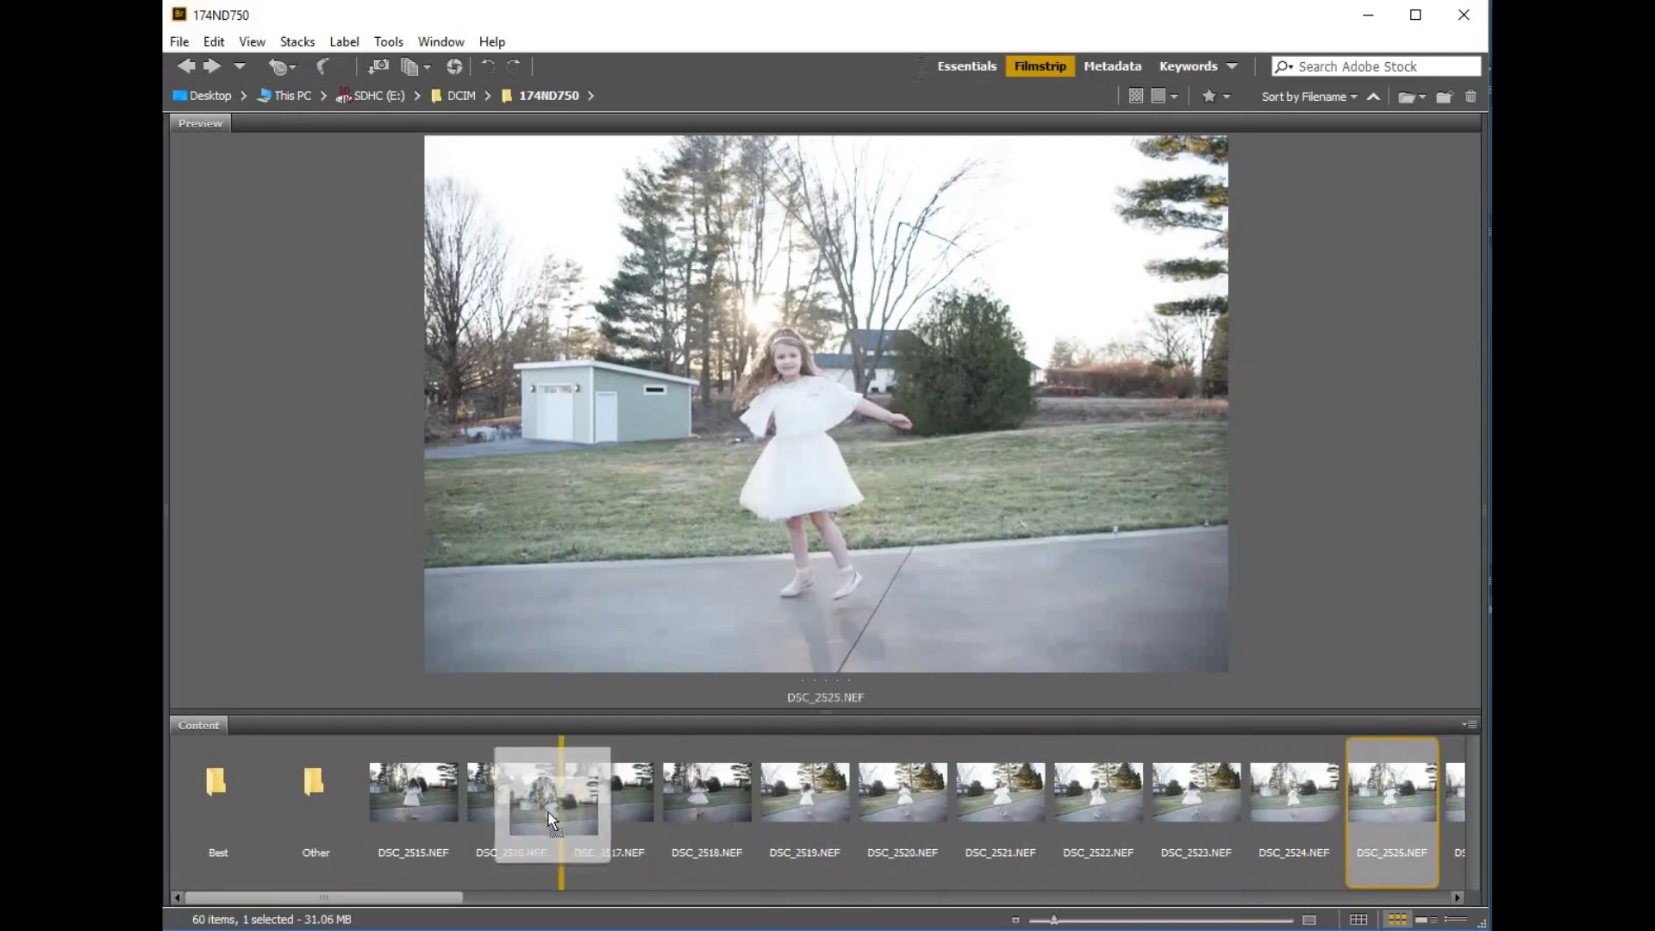
- File DSC_2525 away, recheck DSC_2519–DSC_2524, and move DSC_2523 into the Best folder
click(1276, 806)
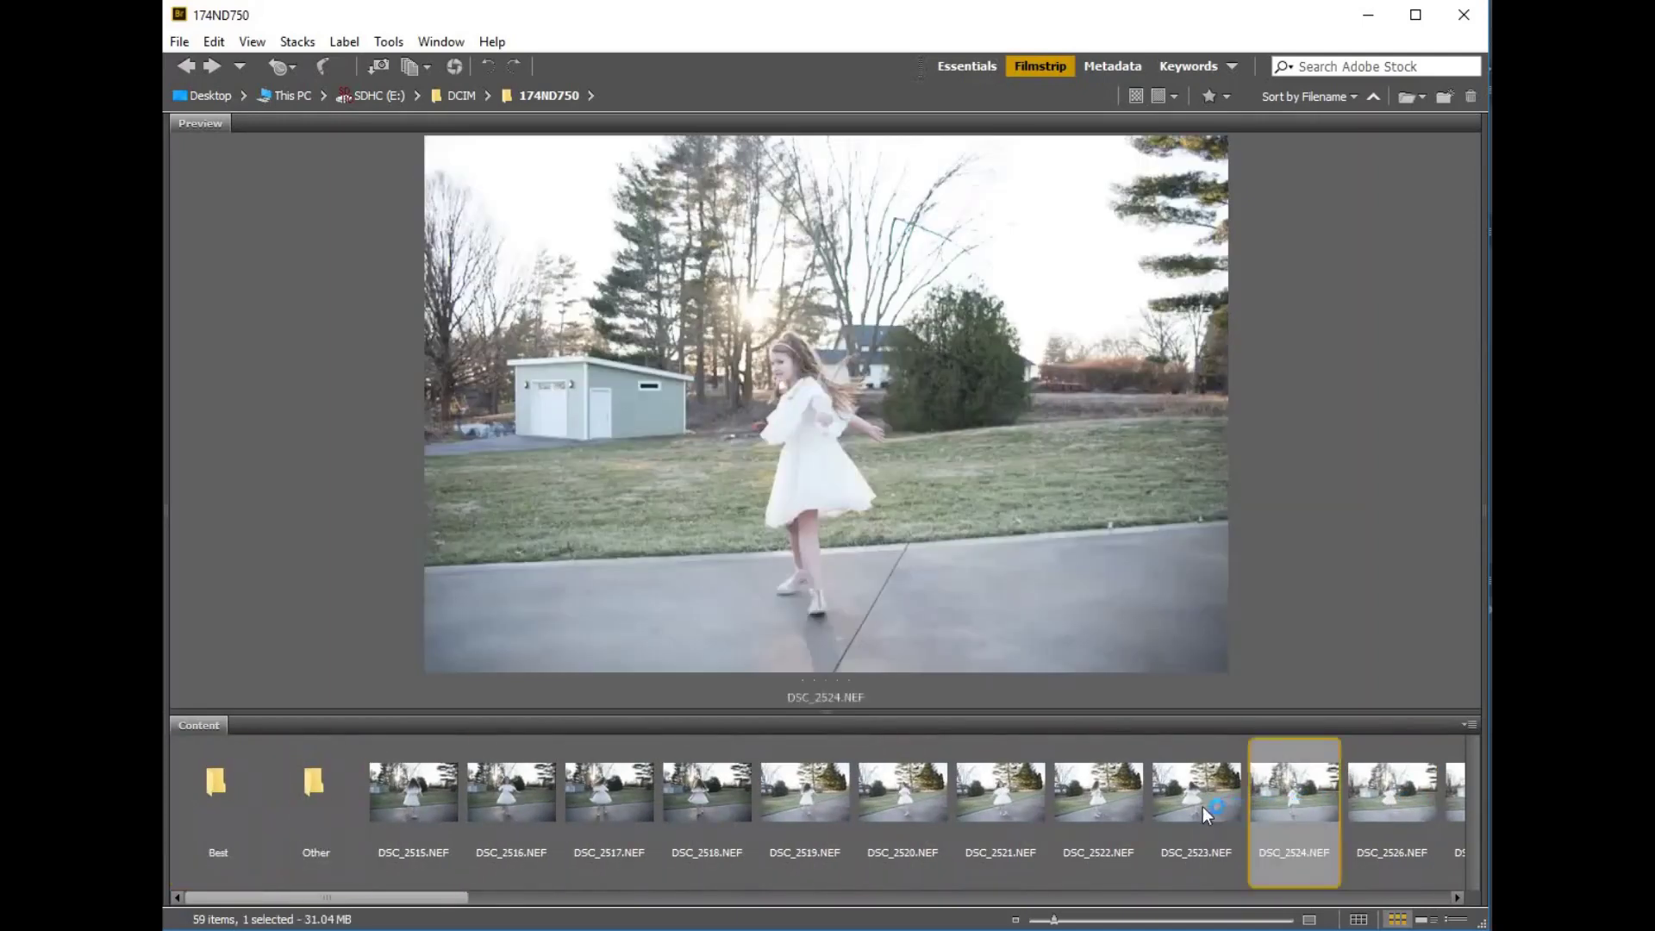
click(1198, 807)
click(1124, 805)
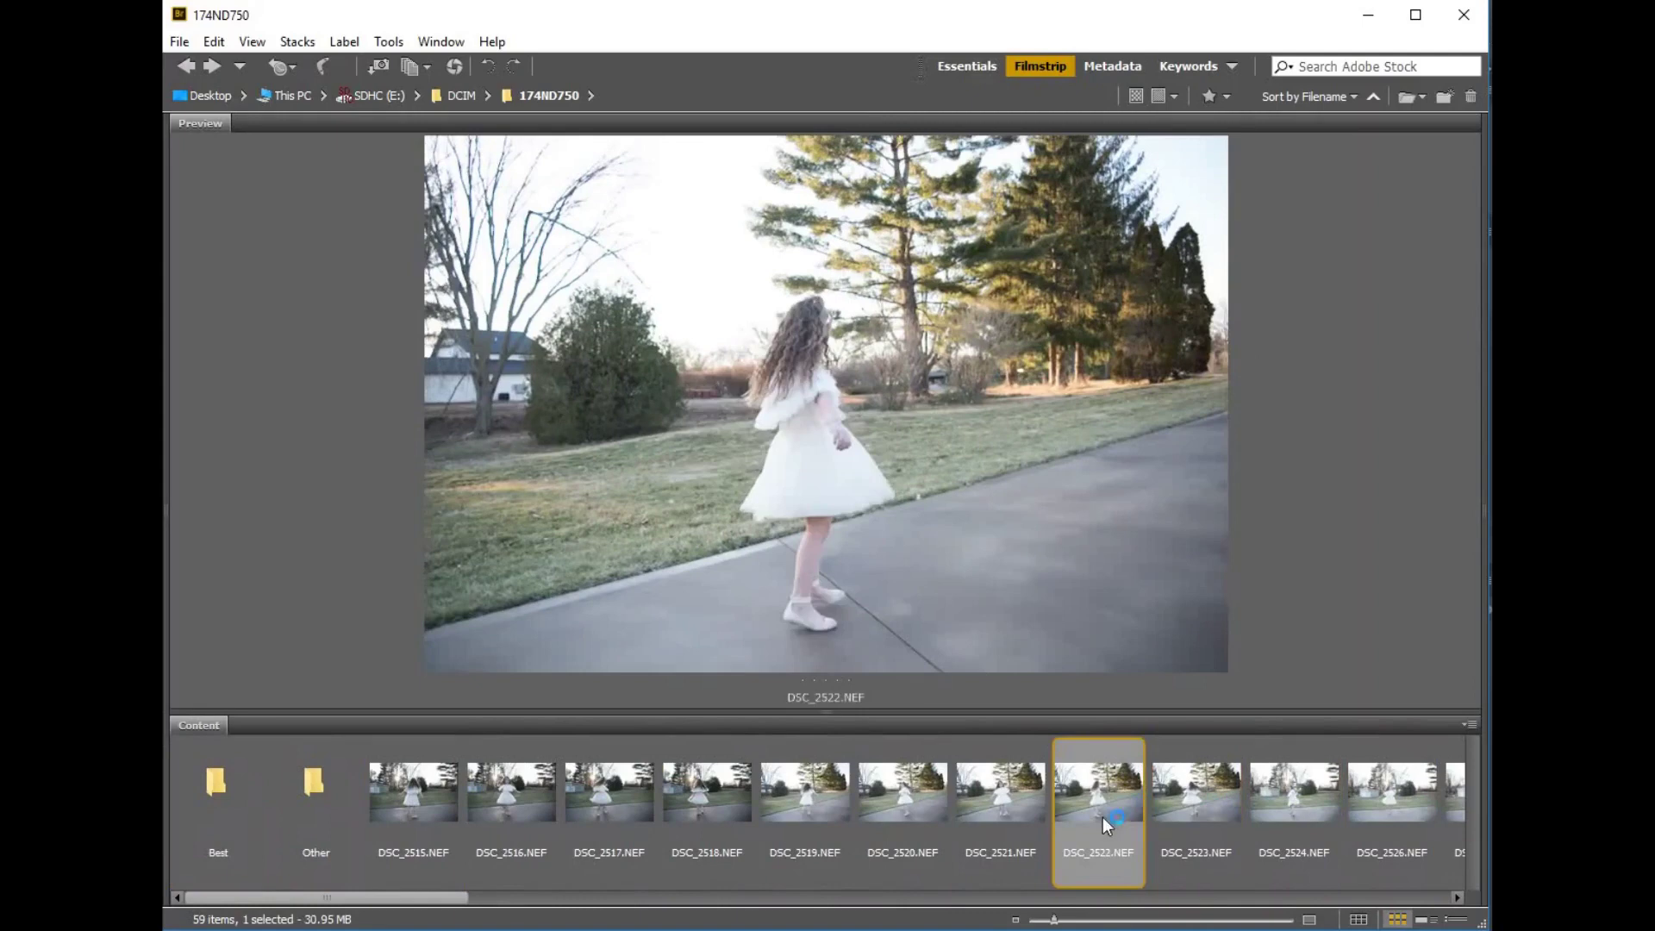
click(988, 819)
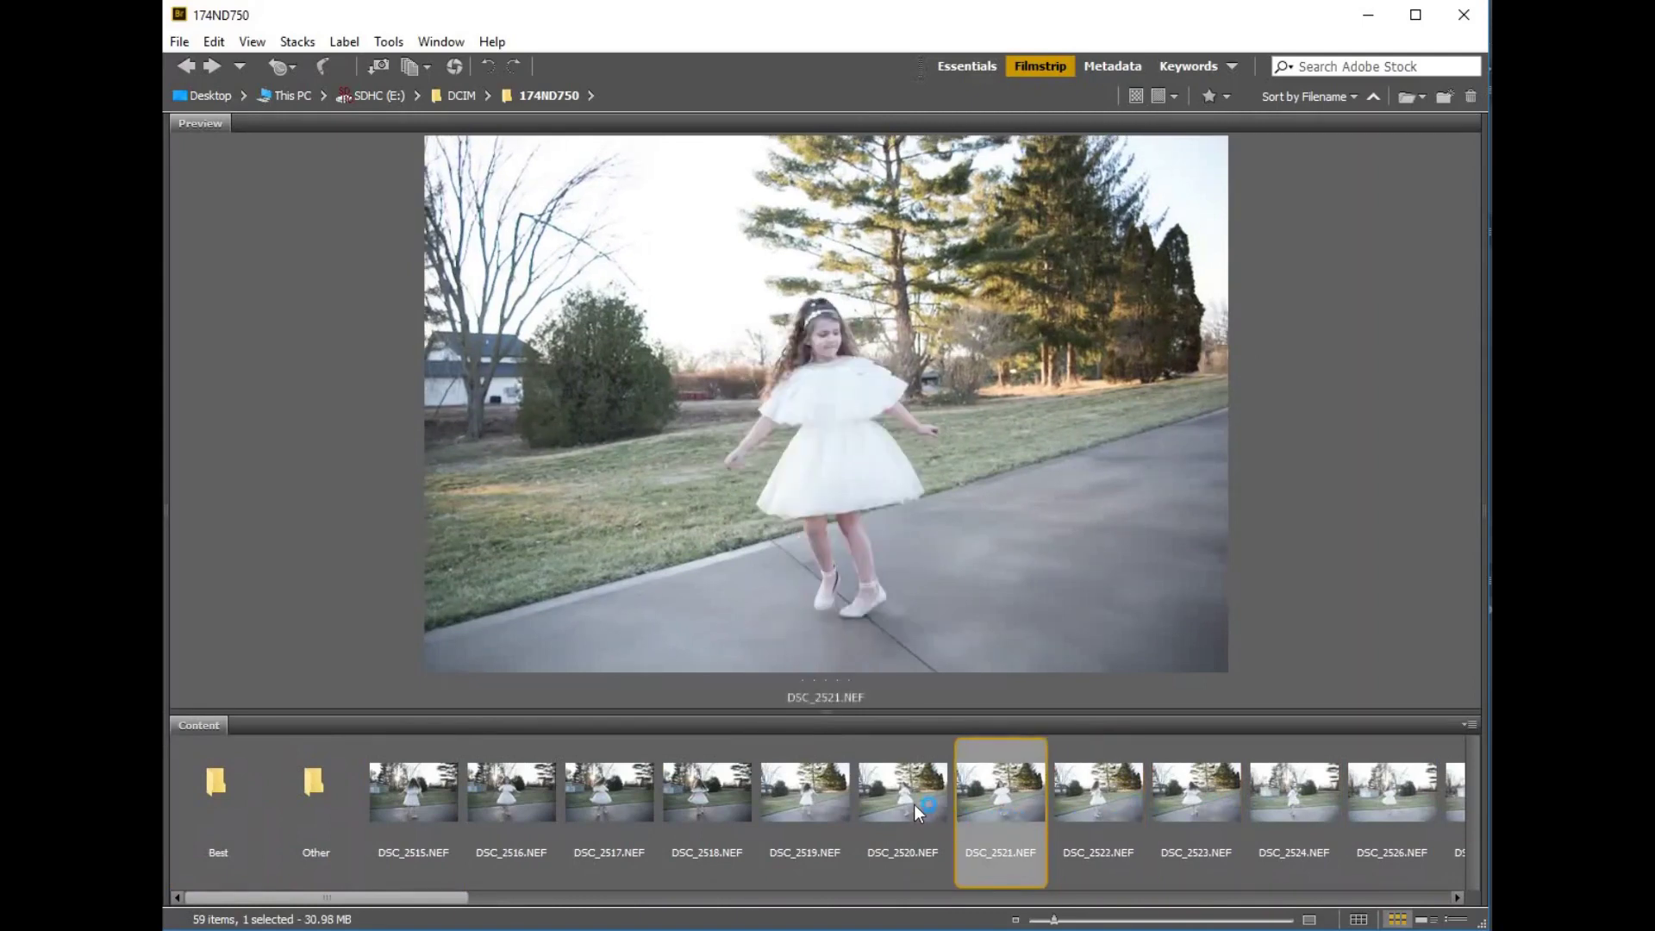
click(915, 806)
click(834, 800)
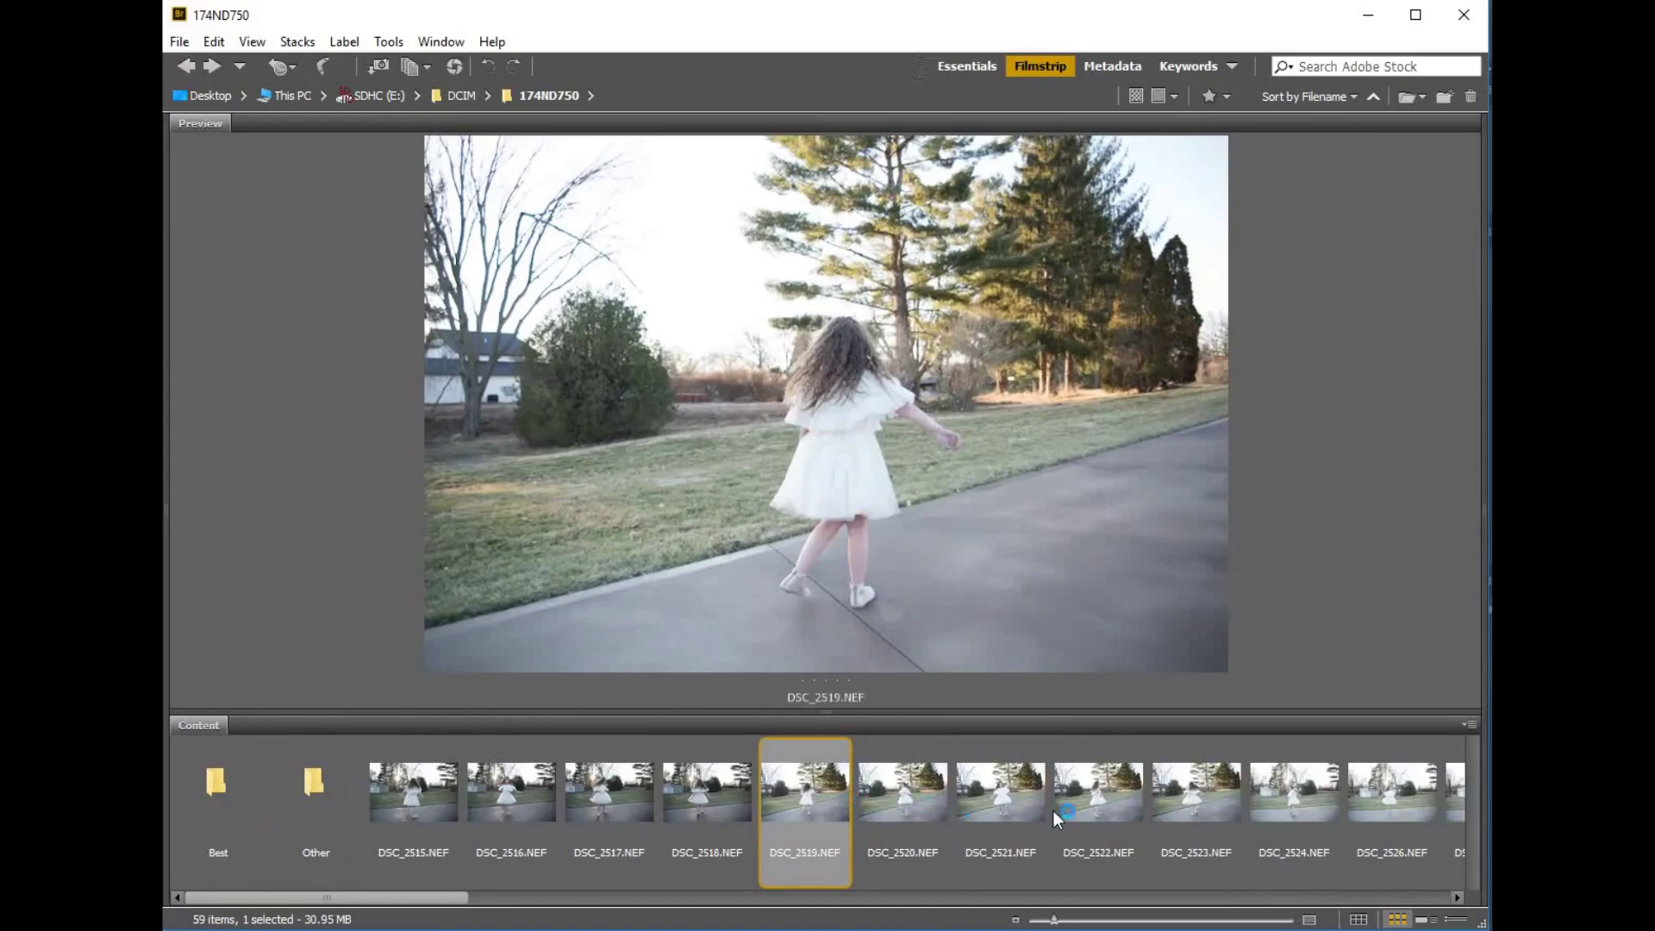
click(1095, 810)
click(1177, 801)
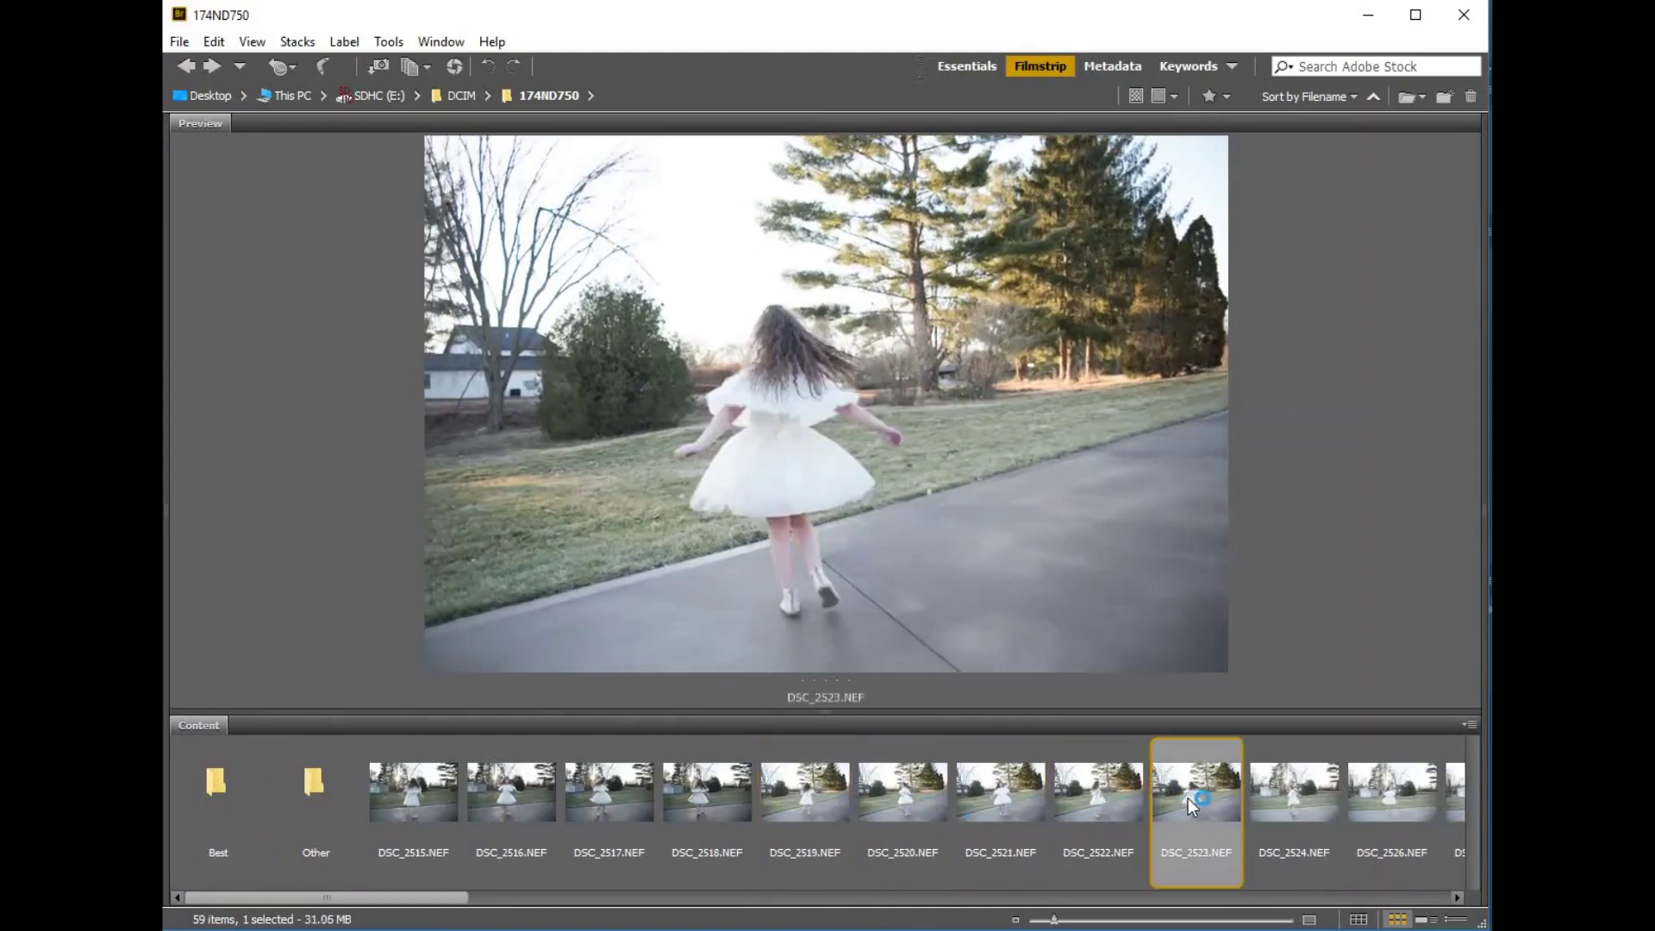
drag(1189, 799, 235, 806)
- Marquee-select DSC_2515 through DSC_2522 and file the eight shots out of 174ND750
click(430, 754)
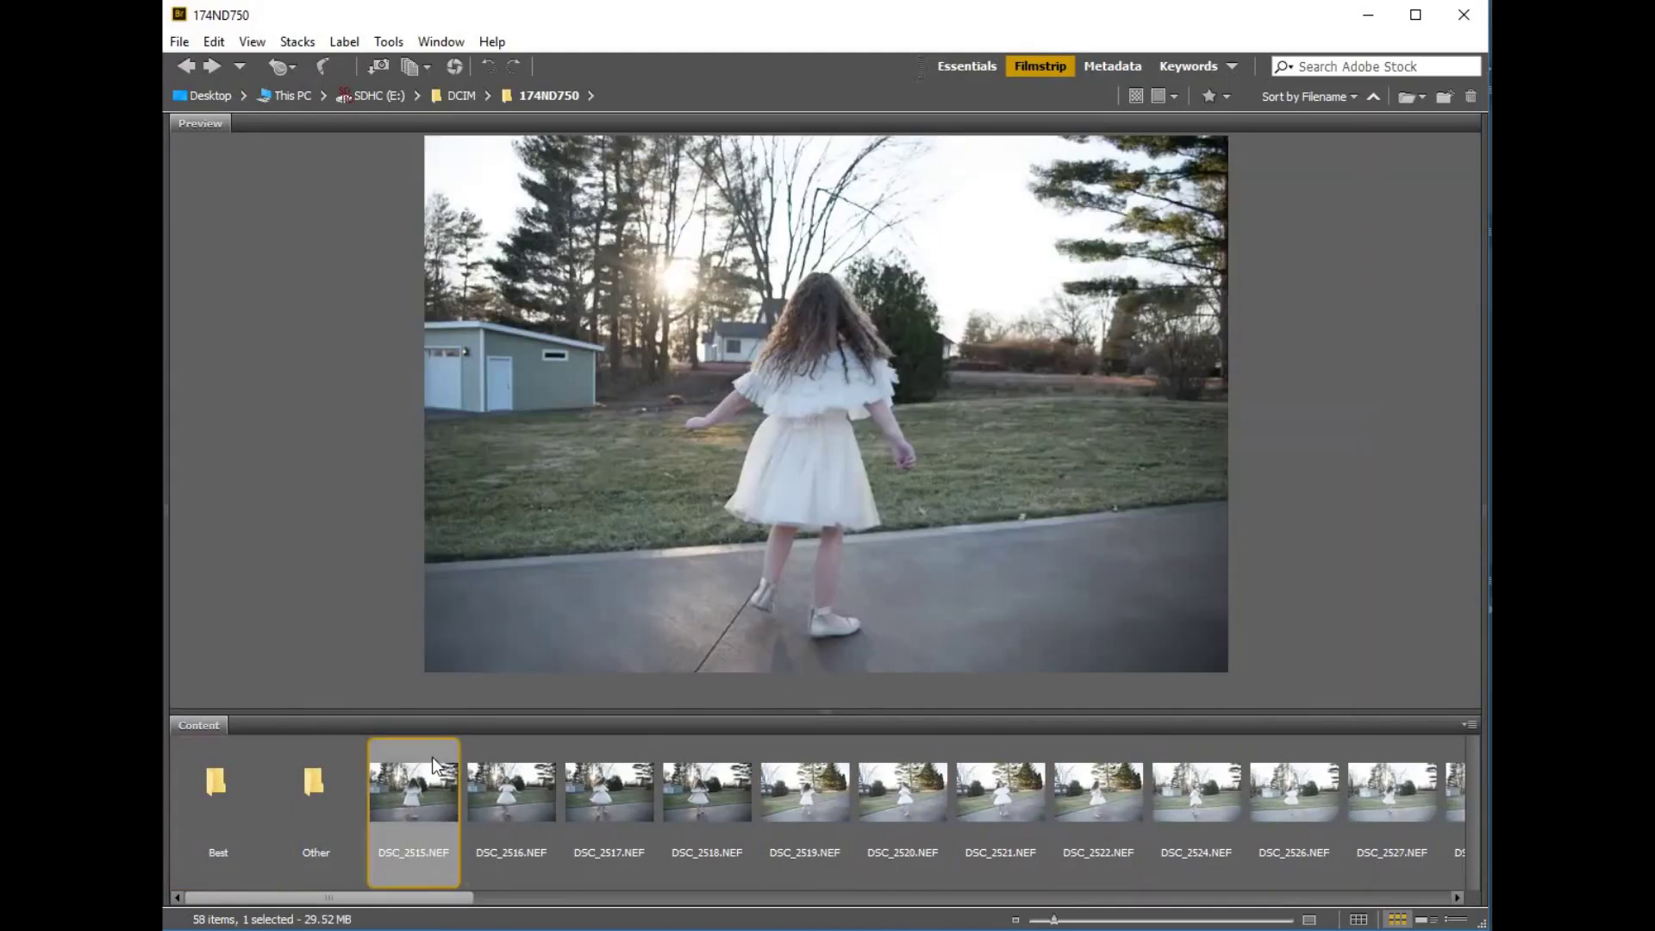
drag(432, 757, 1125, 827)
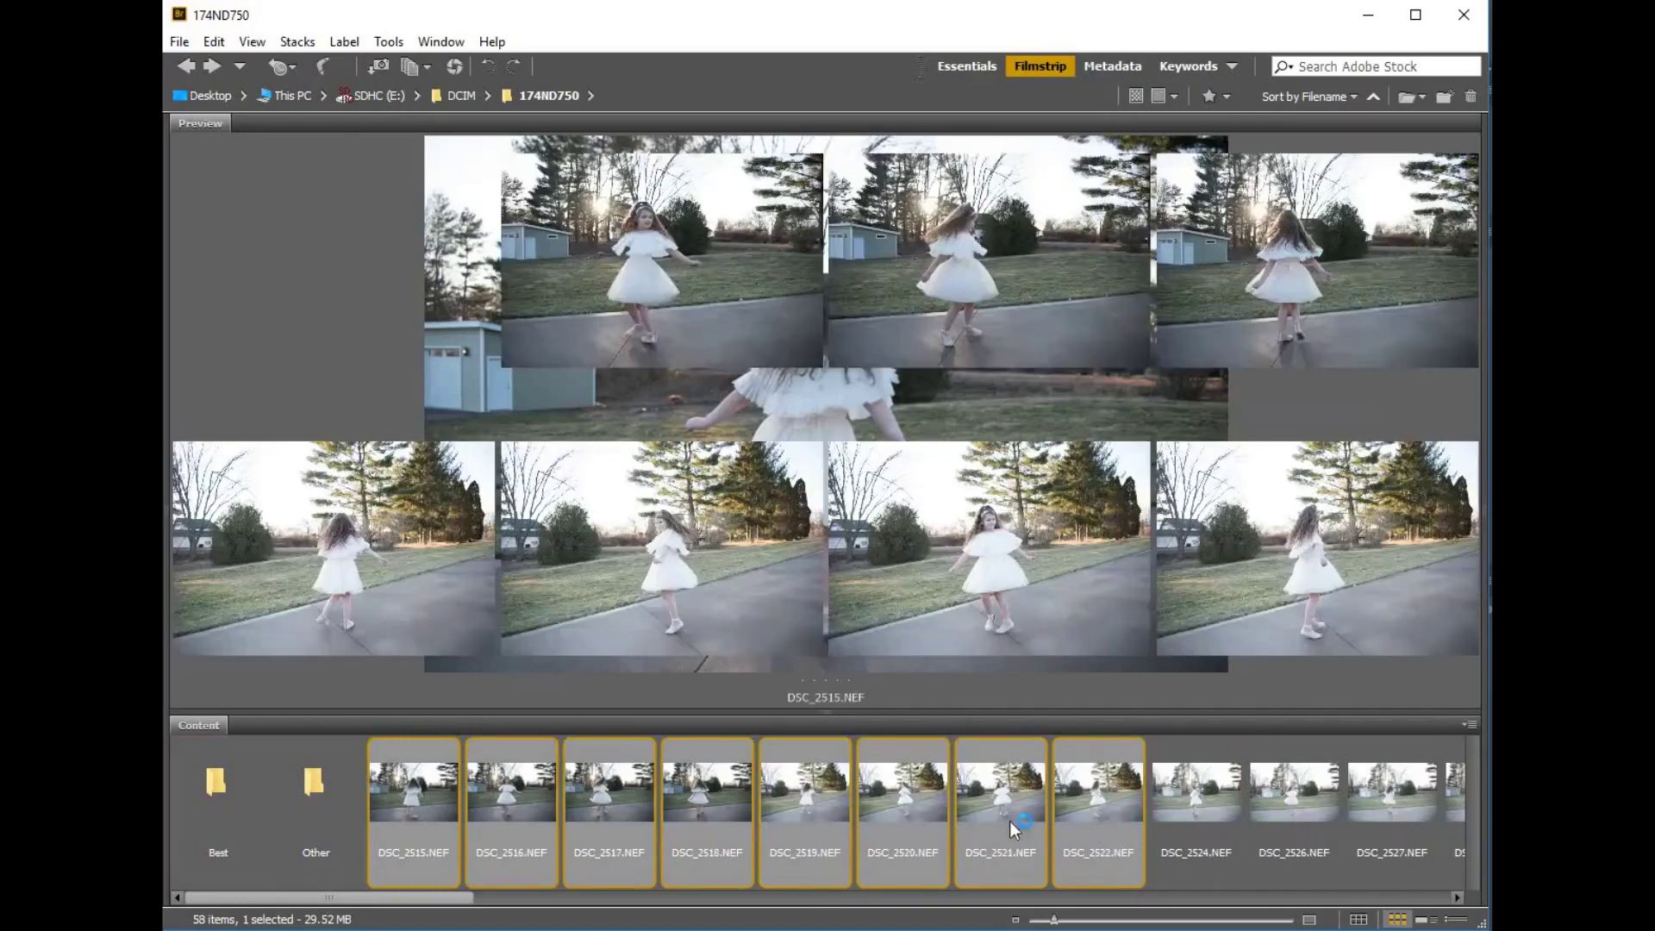
drag(412, 786, 457, 807)
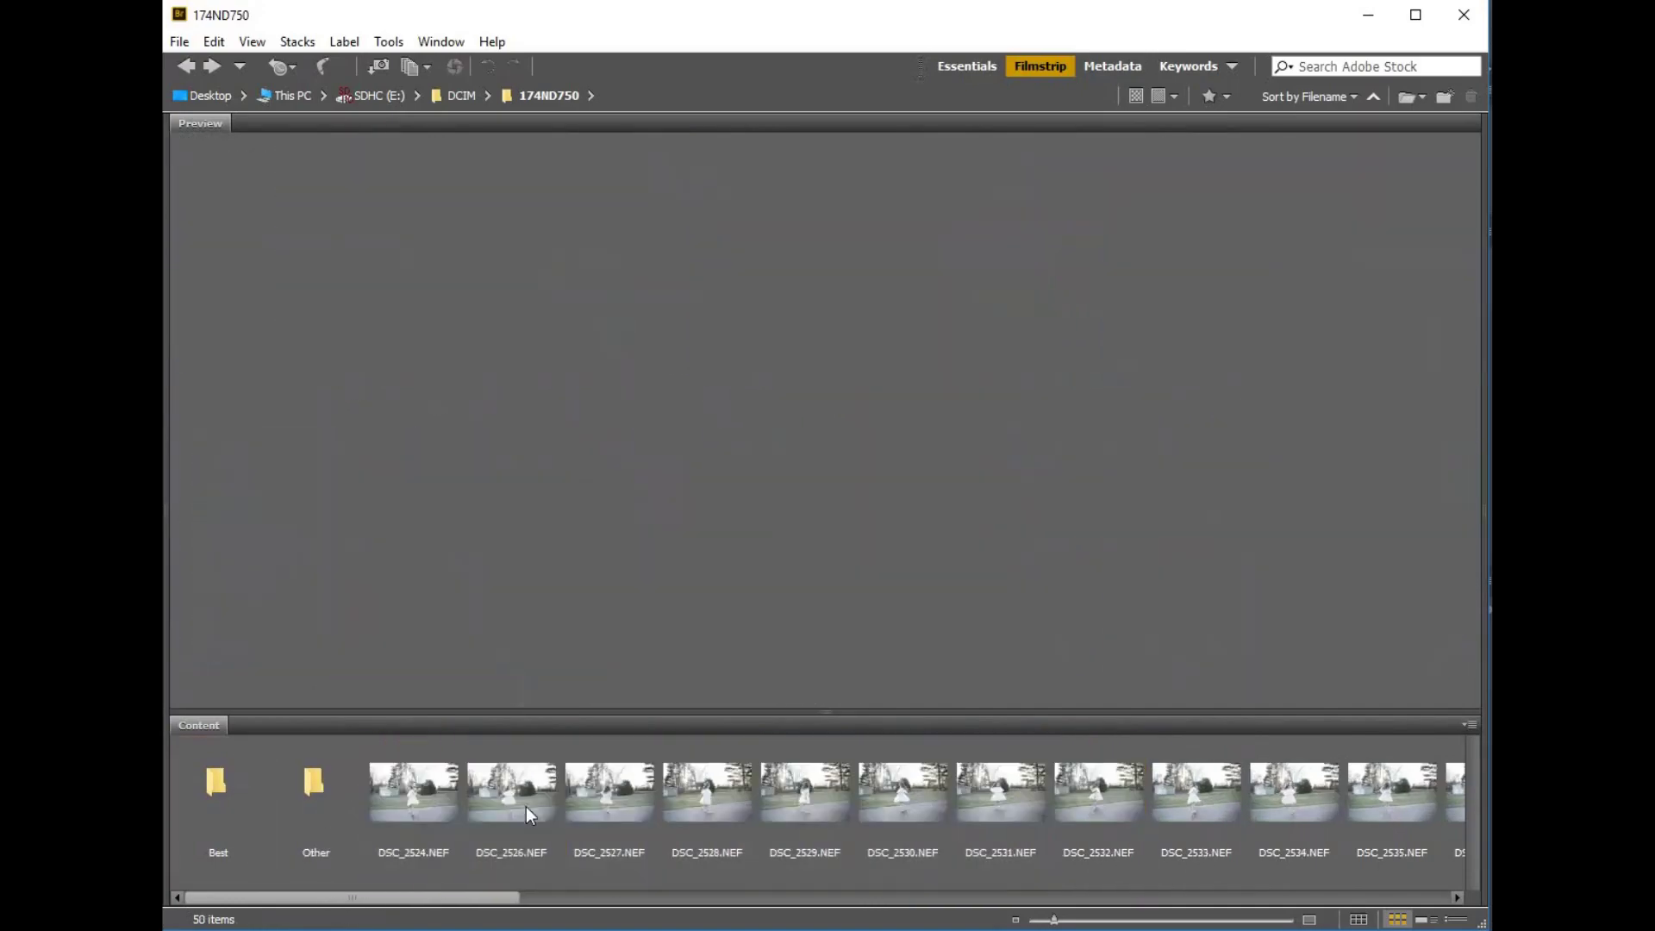
click(706, 790)
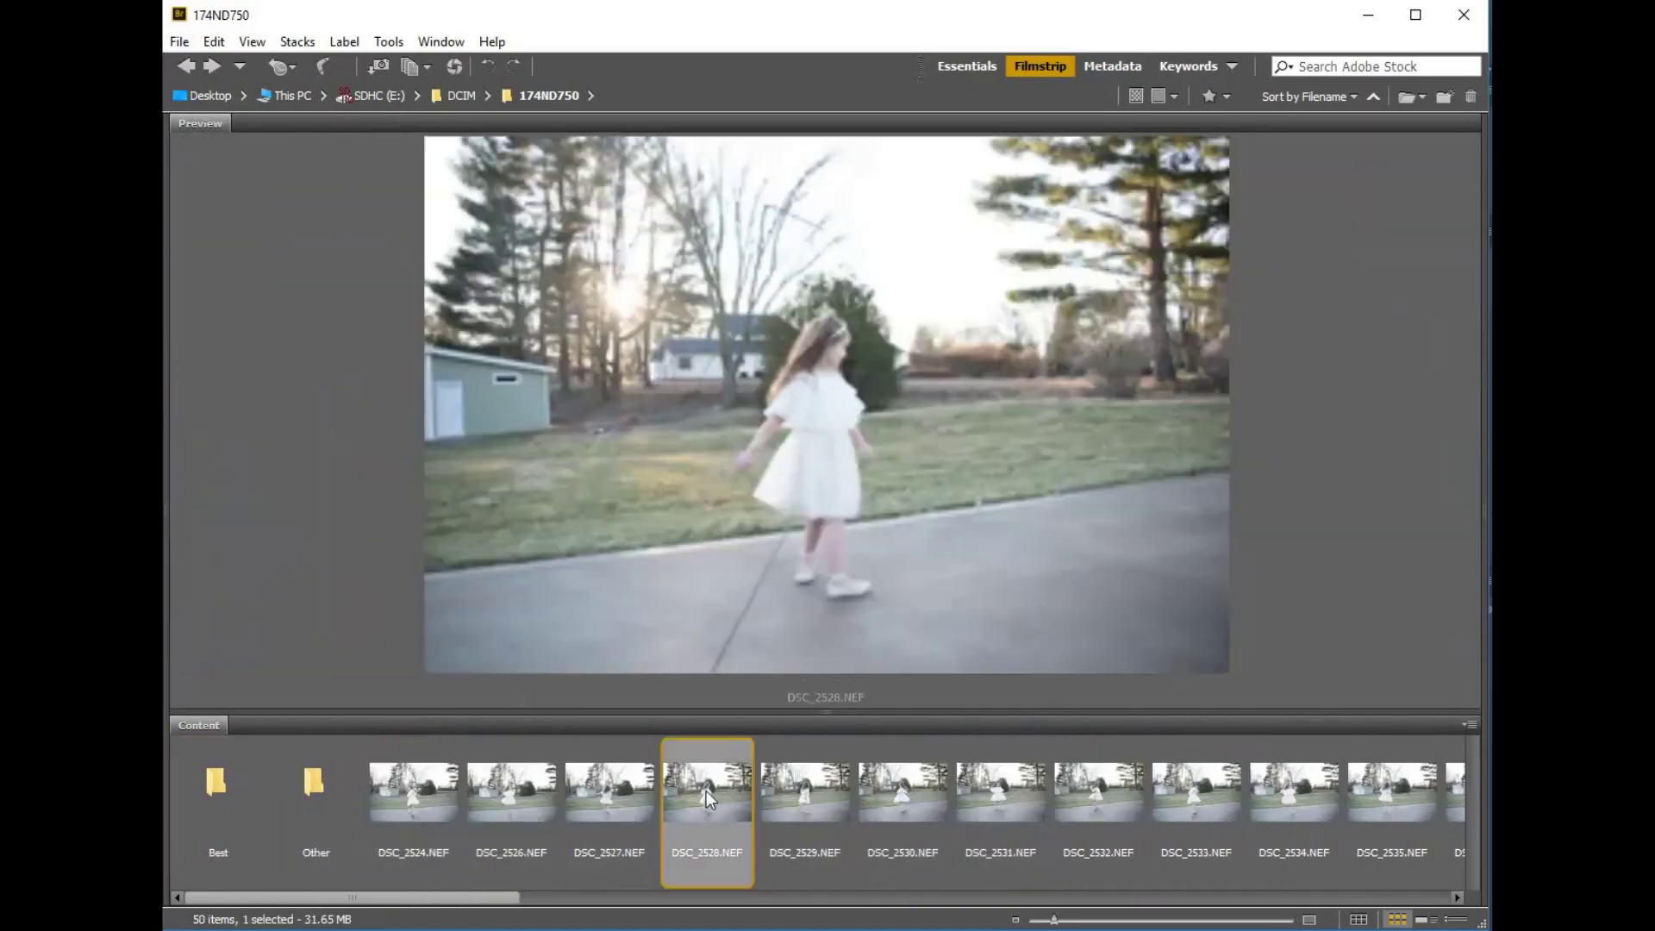
- Review the next shots DSC_2528 through DSC_2535 large and scroll the filmstrip back
click(832, 793)
click(902, 795)
click(1000, 795)
click(1098, 798)
click(1196, 798)
click(1315, 797)
click(1381, 795)
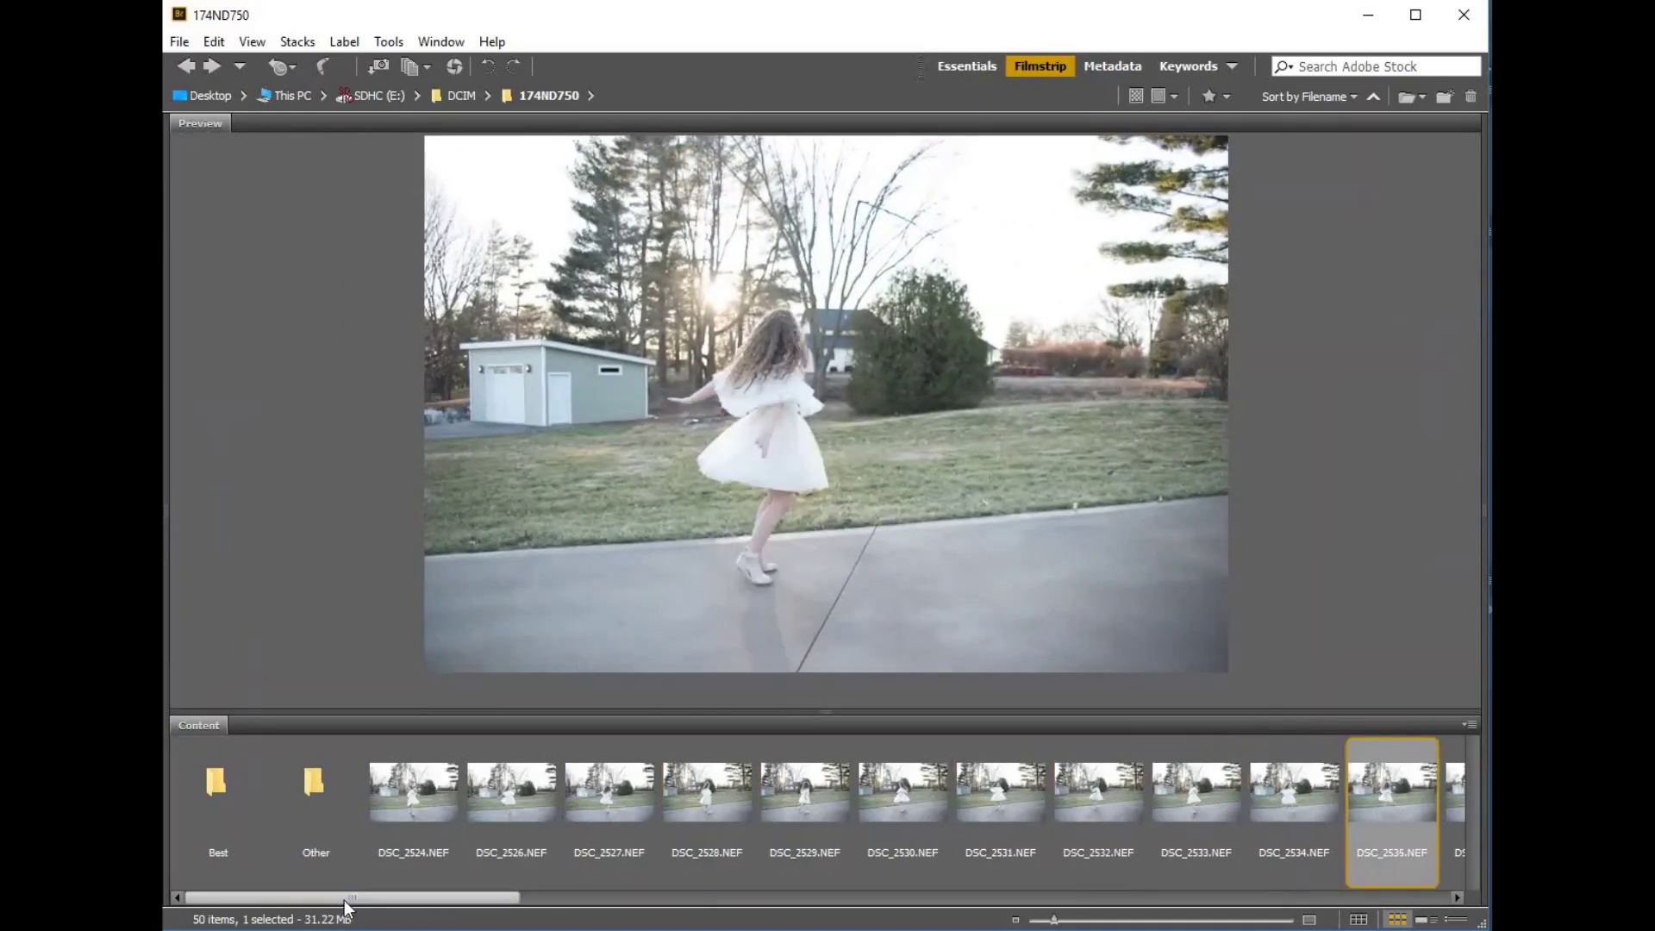
drag(345, 906, 240, 899)
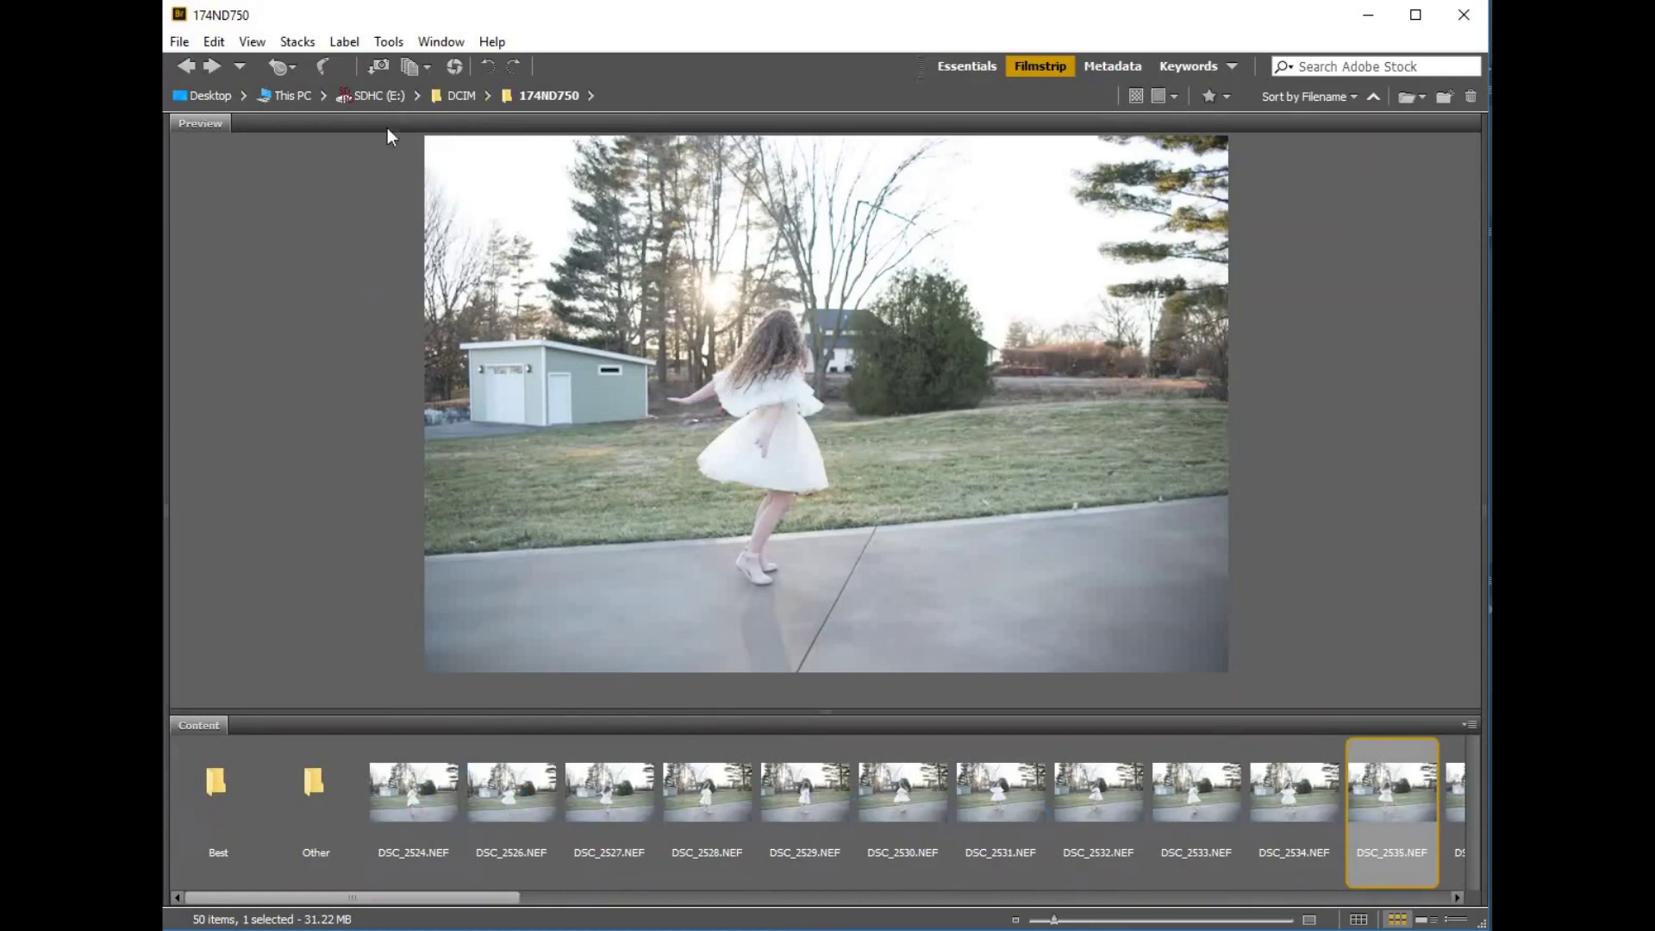
- Navigate from This PC to Toshiba Canvio > Family > Vivian > 2 Years > Best, showing 89 items
click(260, 97)
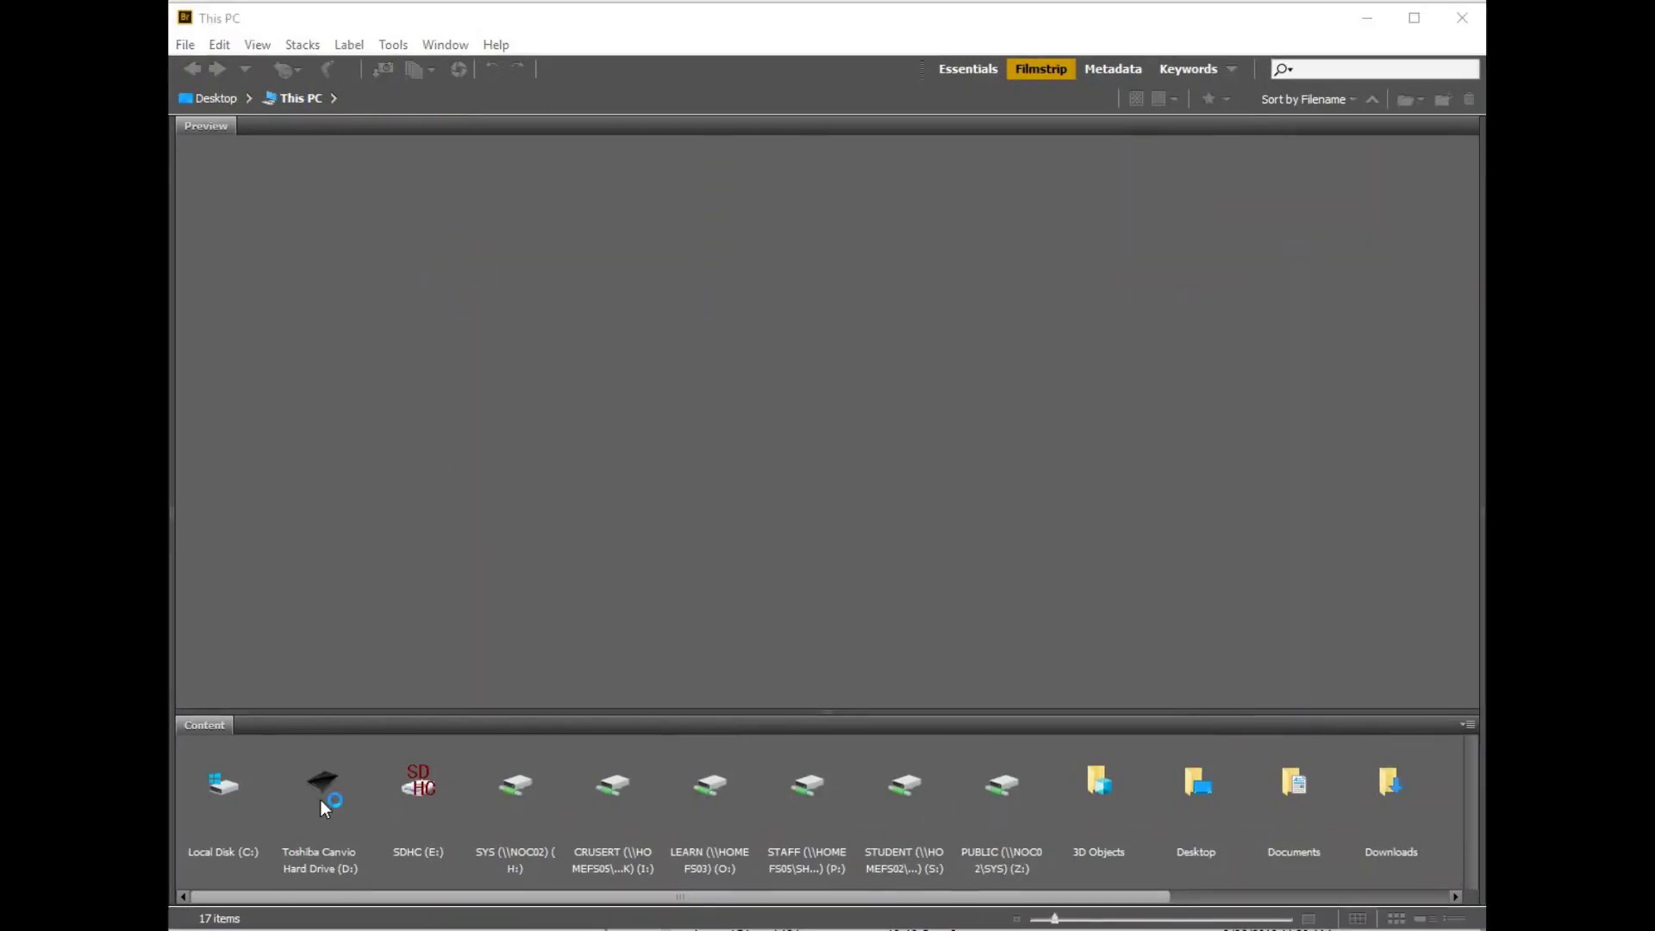
double_click(323, 799)
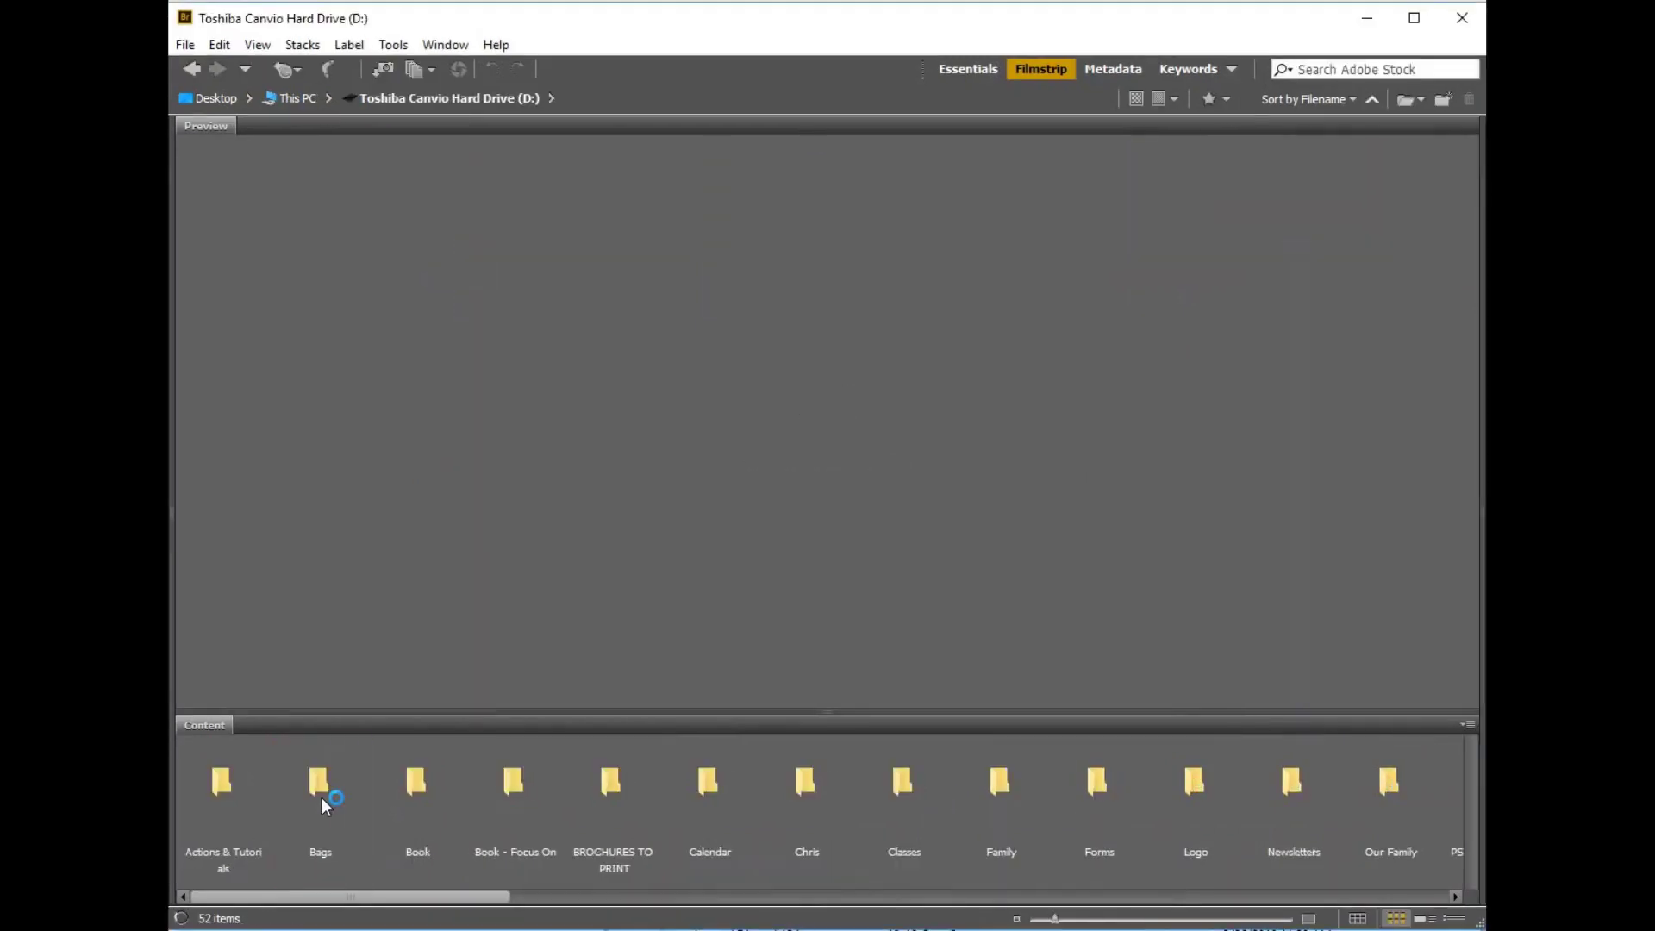
double_click(989, 795)
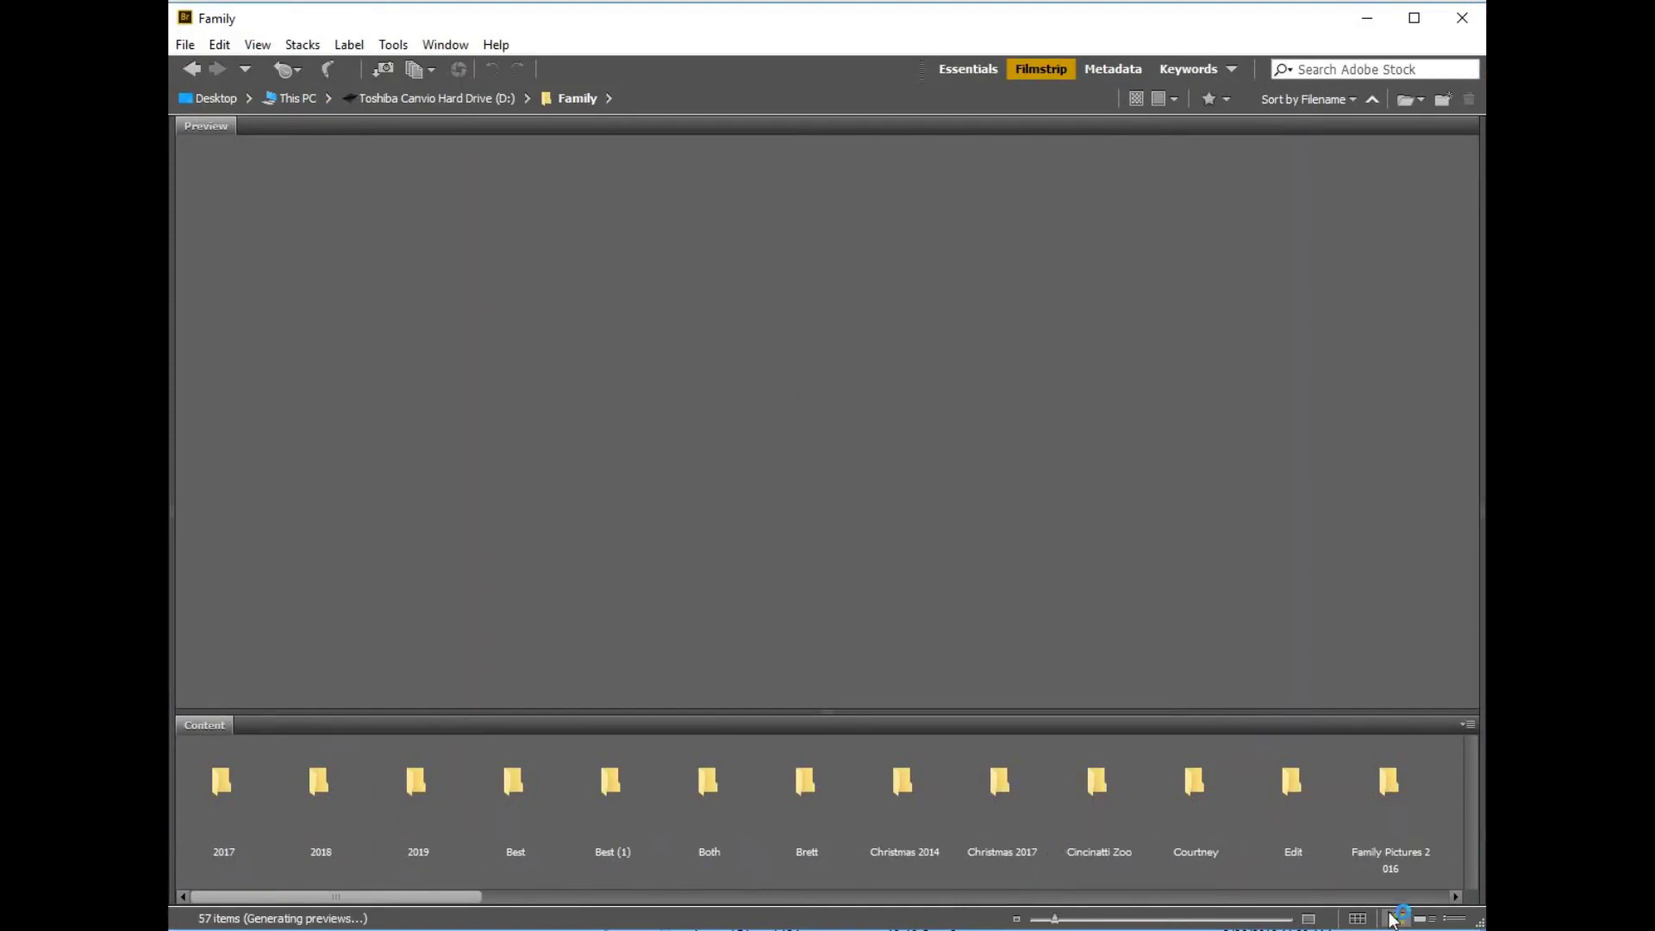
drag(1457, 898, 1457, 898)
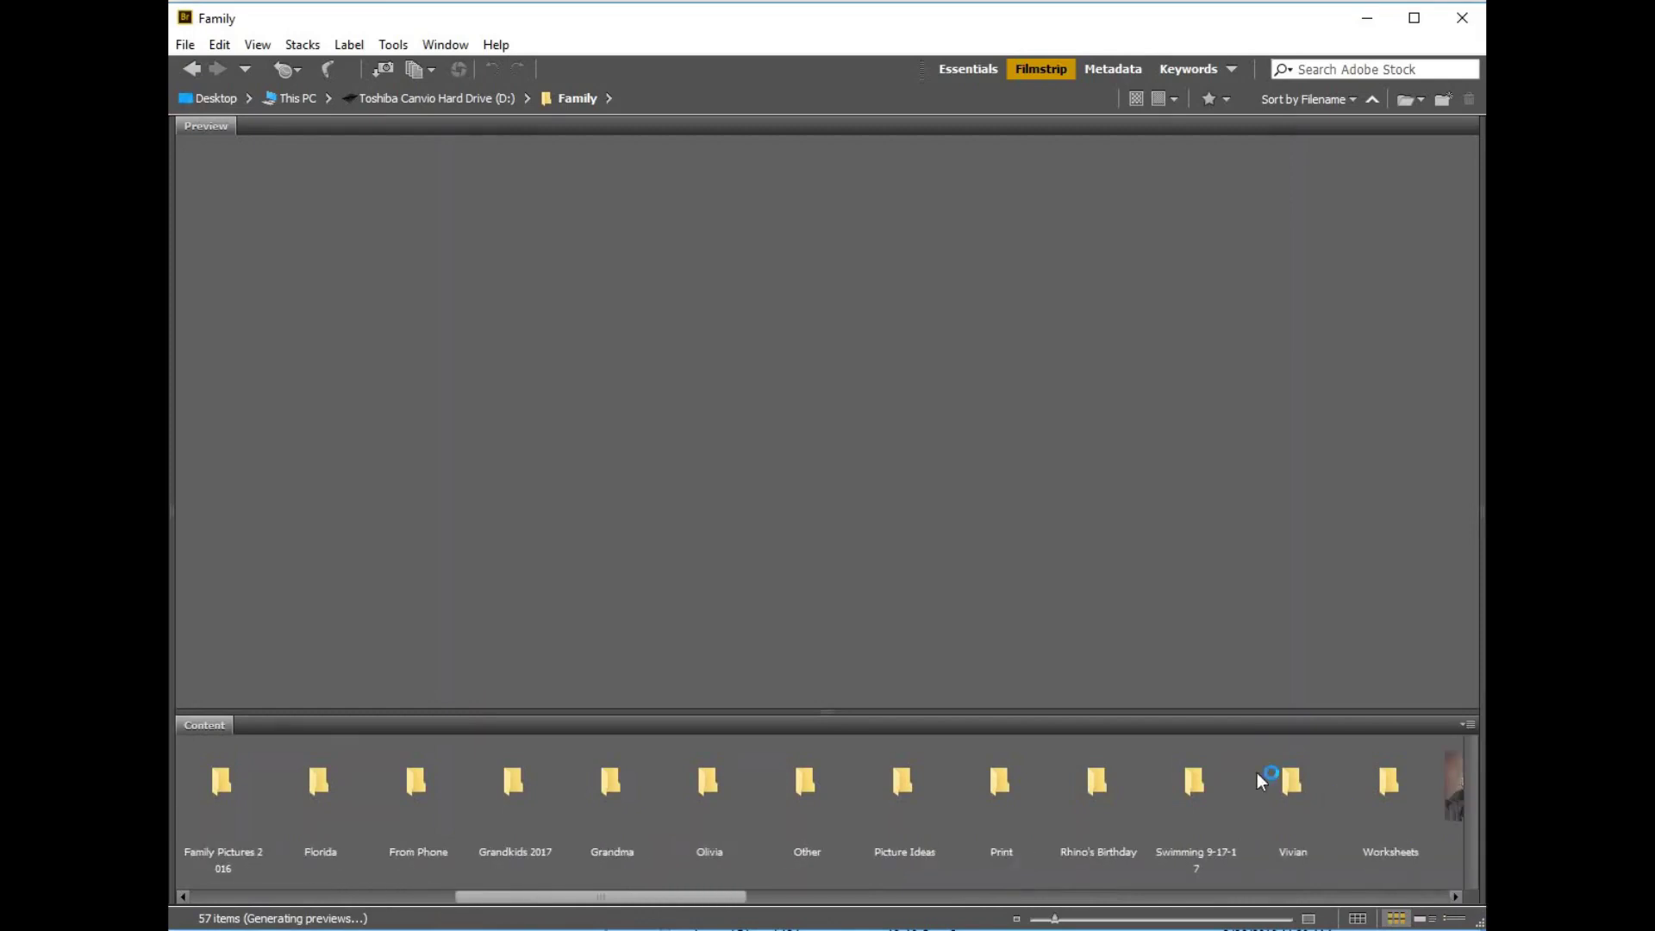
double_click(1293, 786)
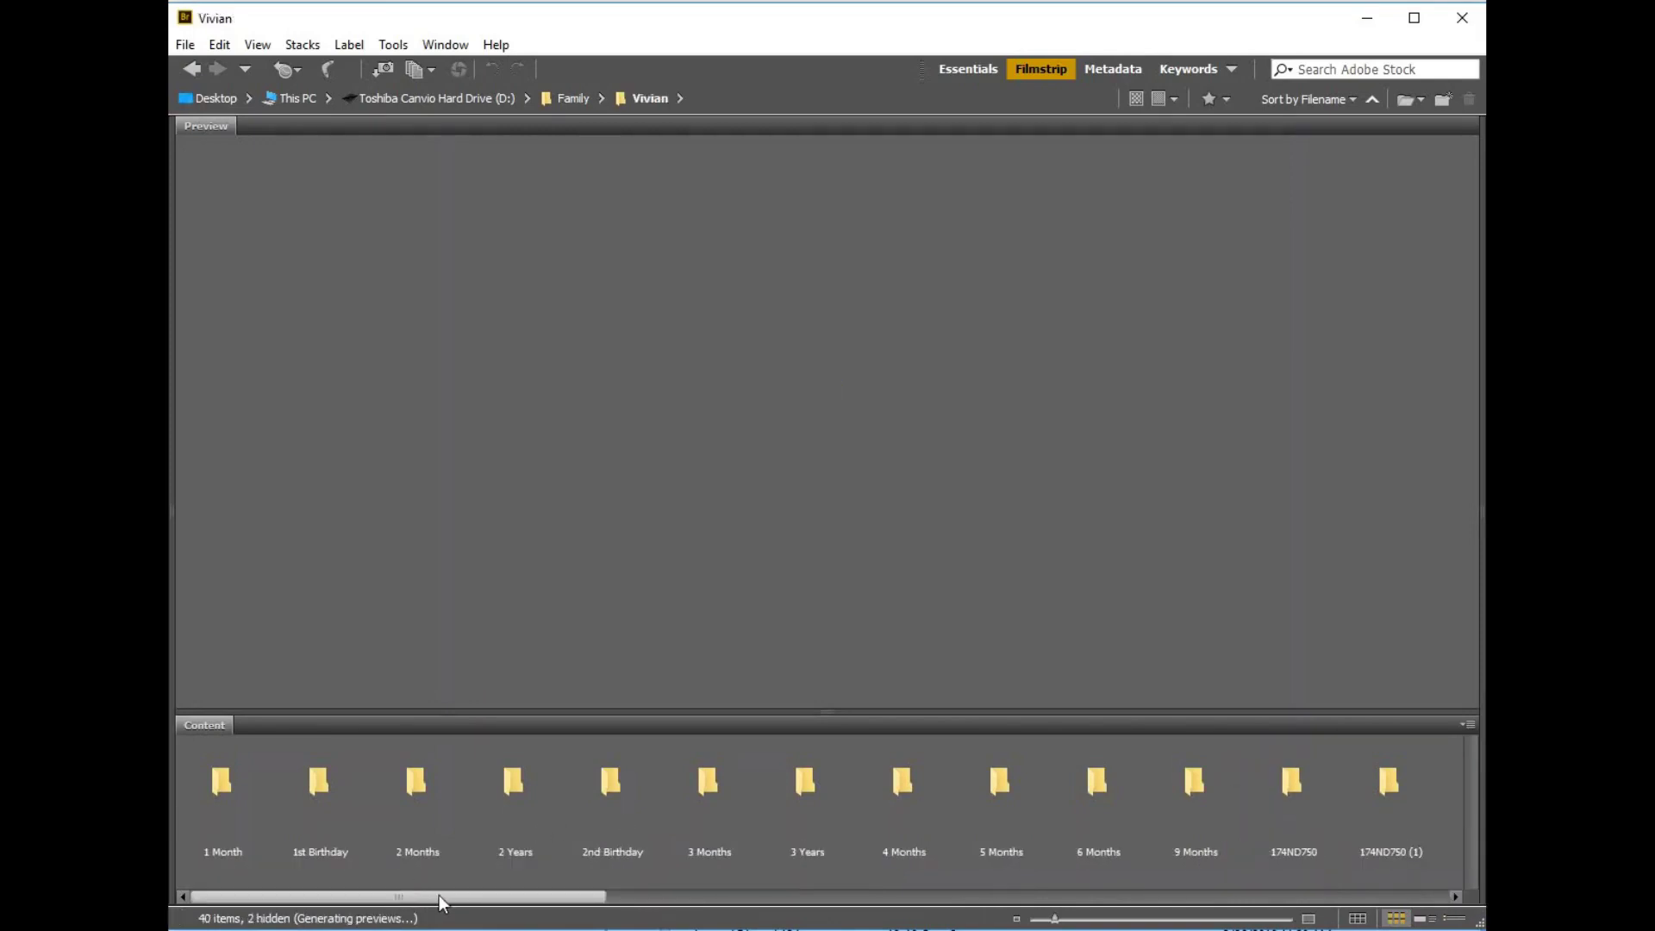
drag(449, 893, 499, 887)
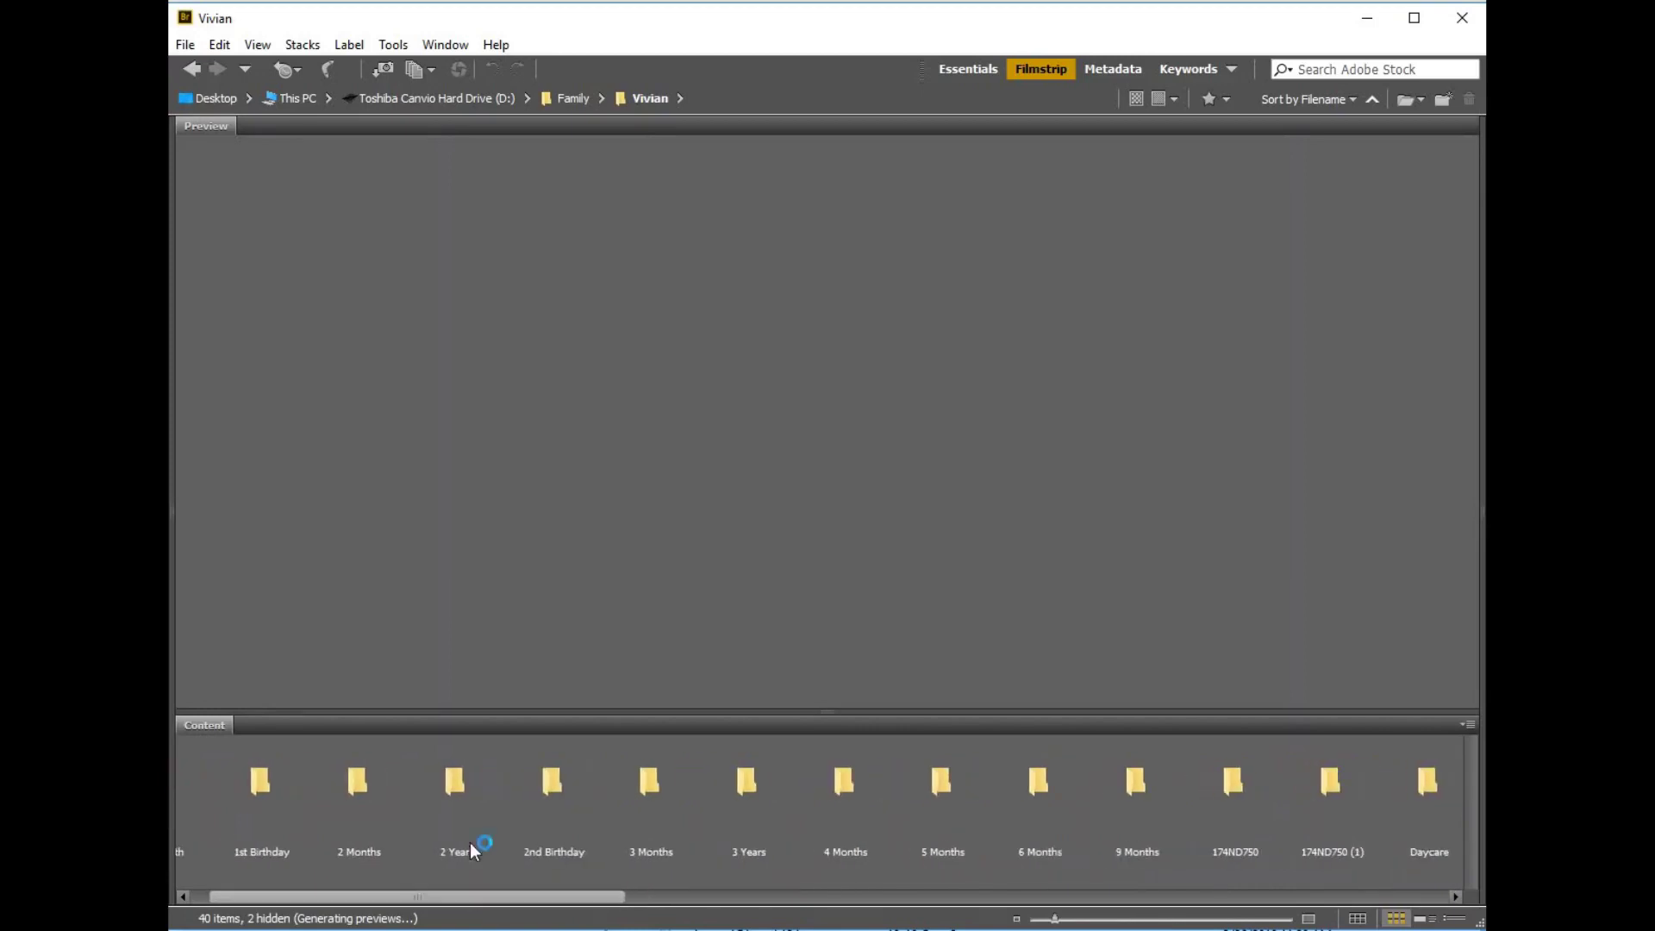
double_click(453, 773)
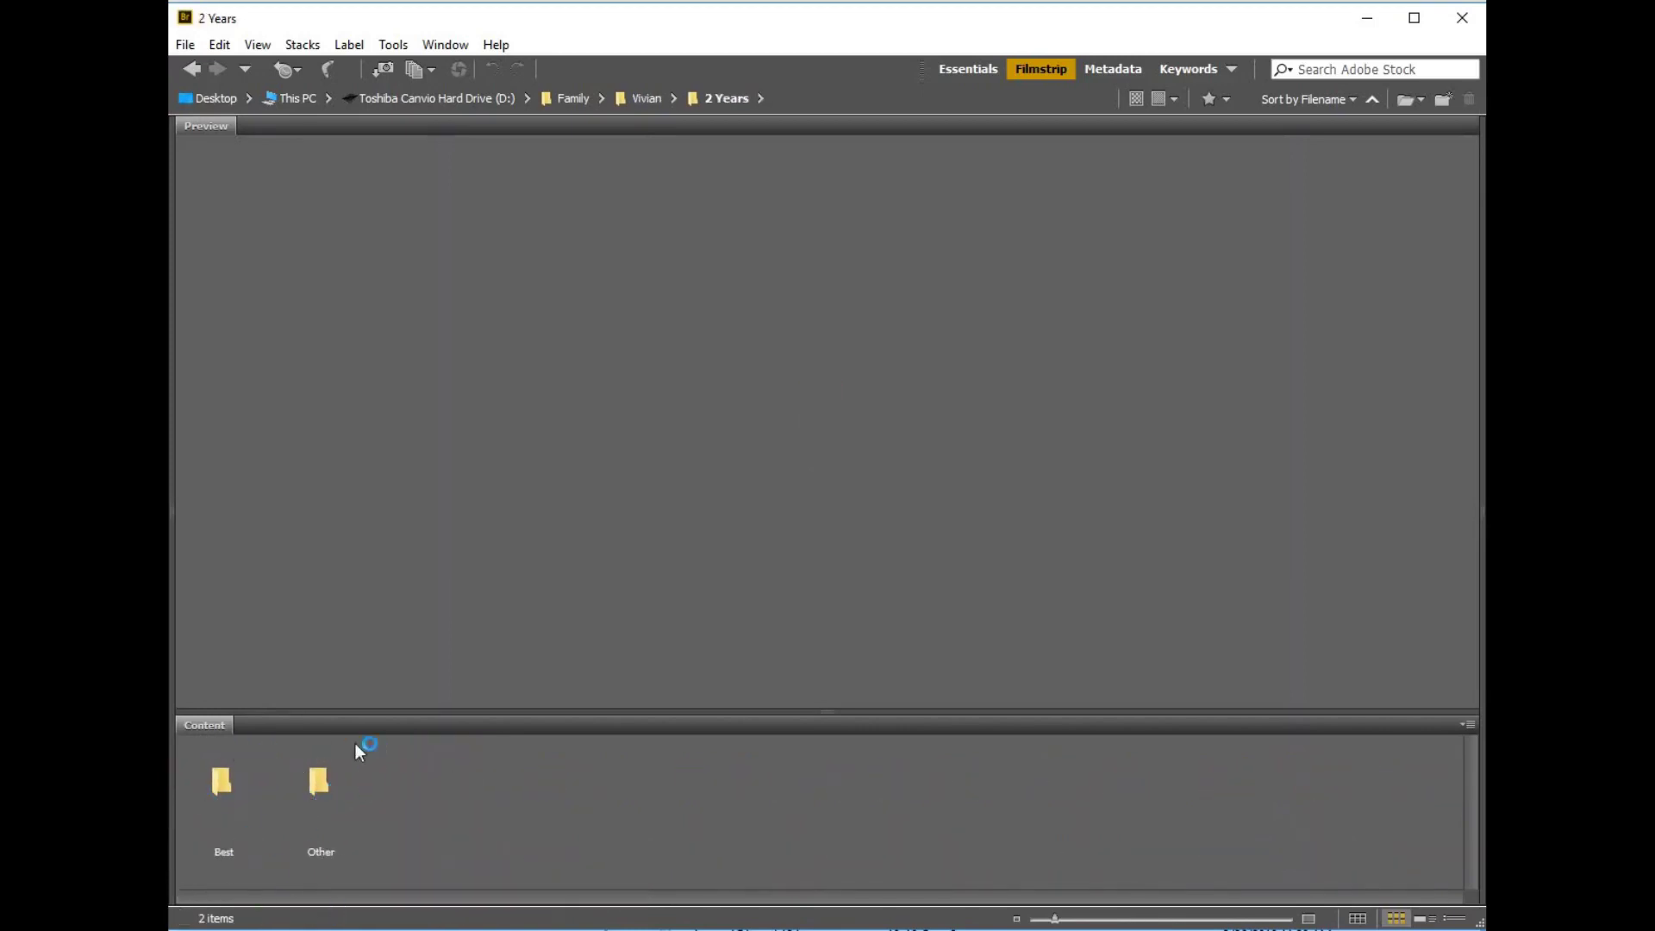
double_click(216, 780)
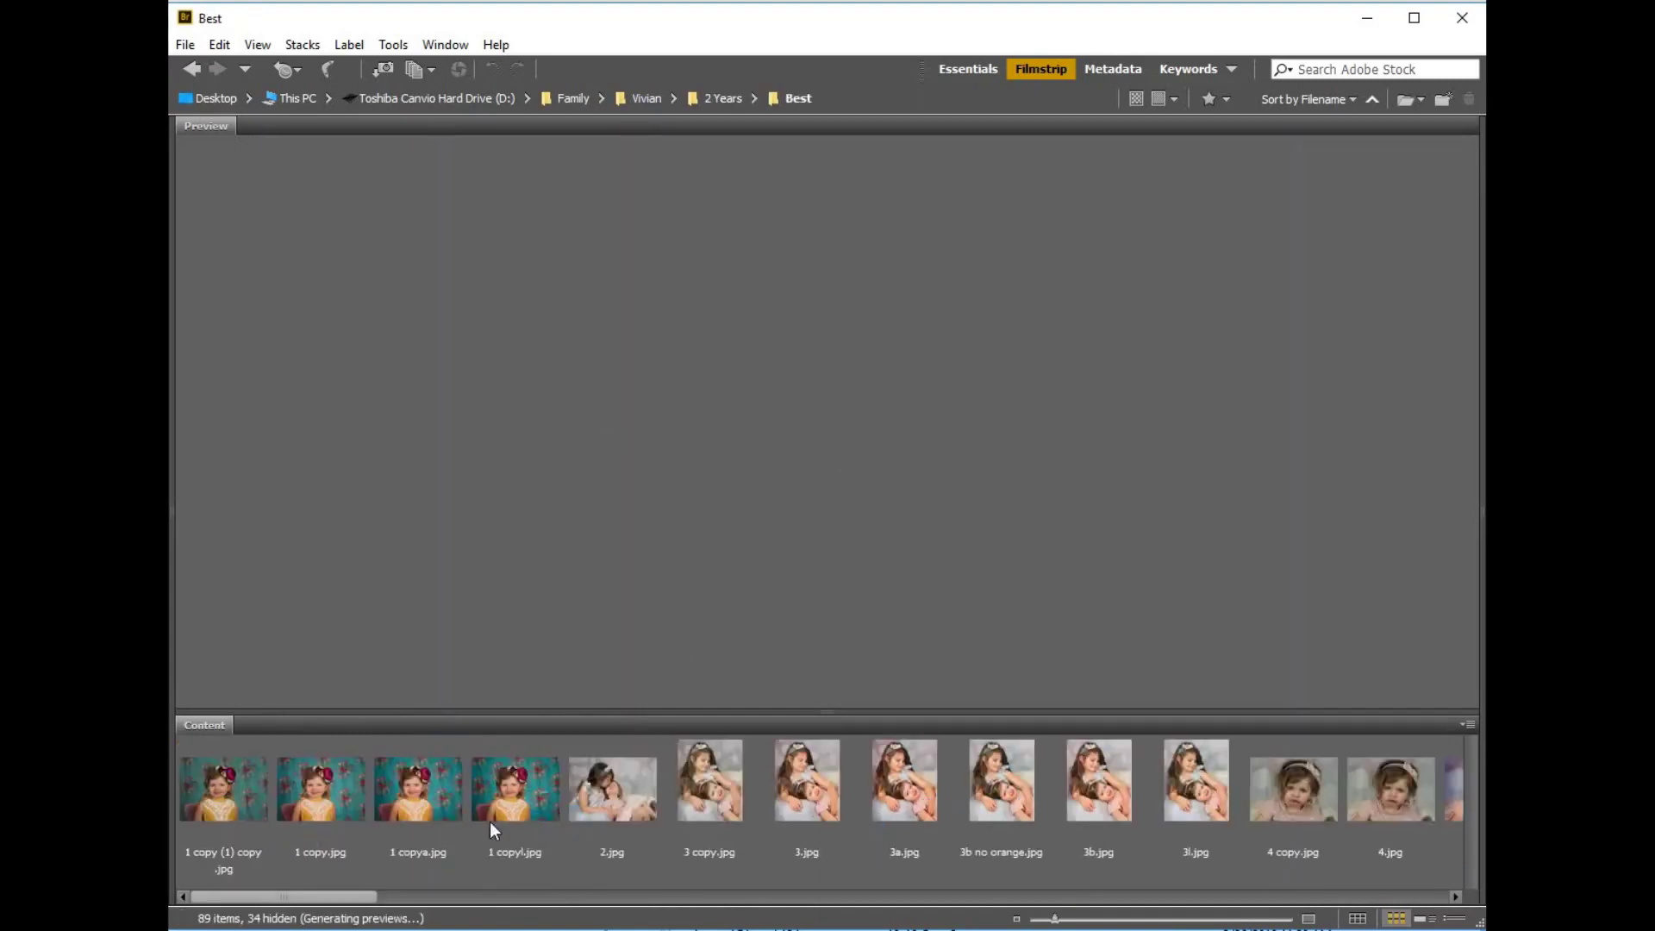
drag(329, 889, 1148, 901)
- Preview DSC_3396 and DSC_3386, then marquee-select DSC_3368 through DSC_3399 for side-by-side comparison
click(991, 796)
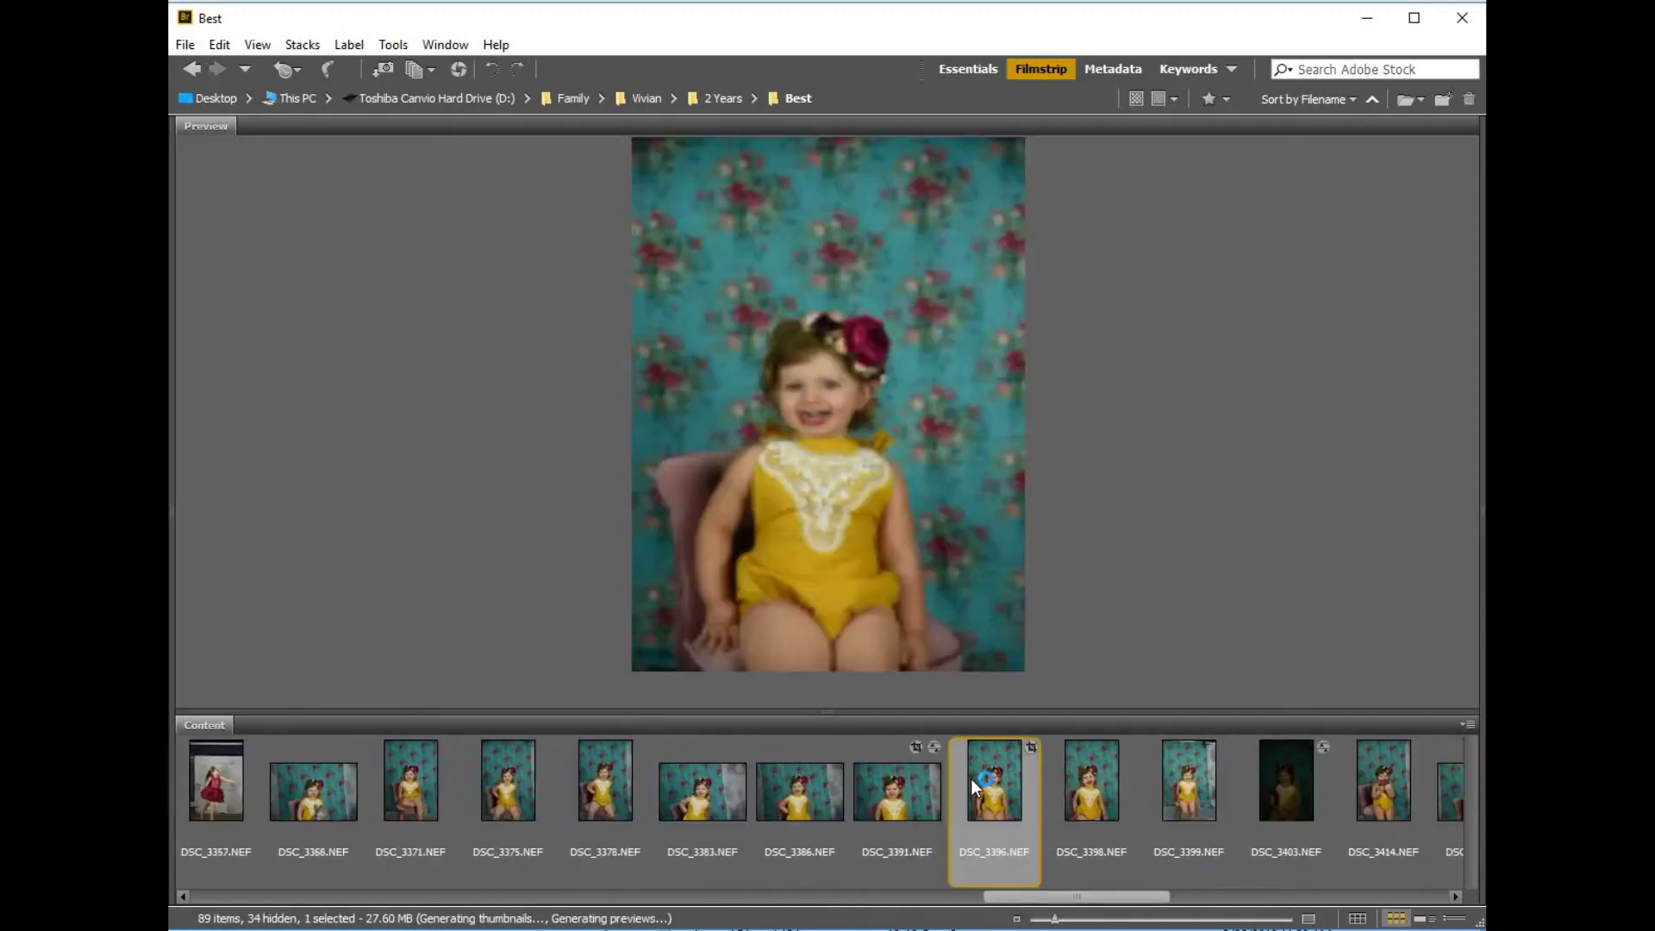
click(793, 793)
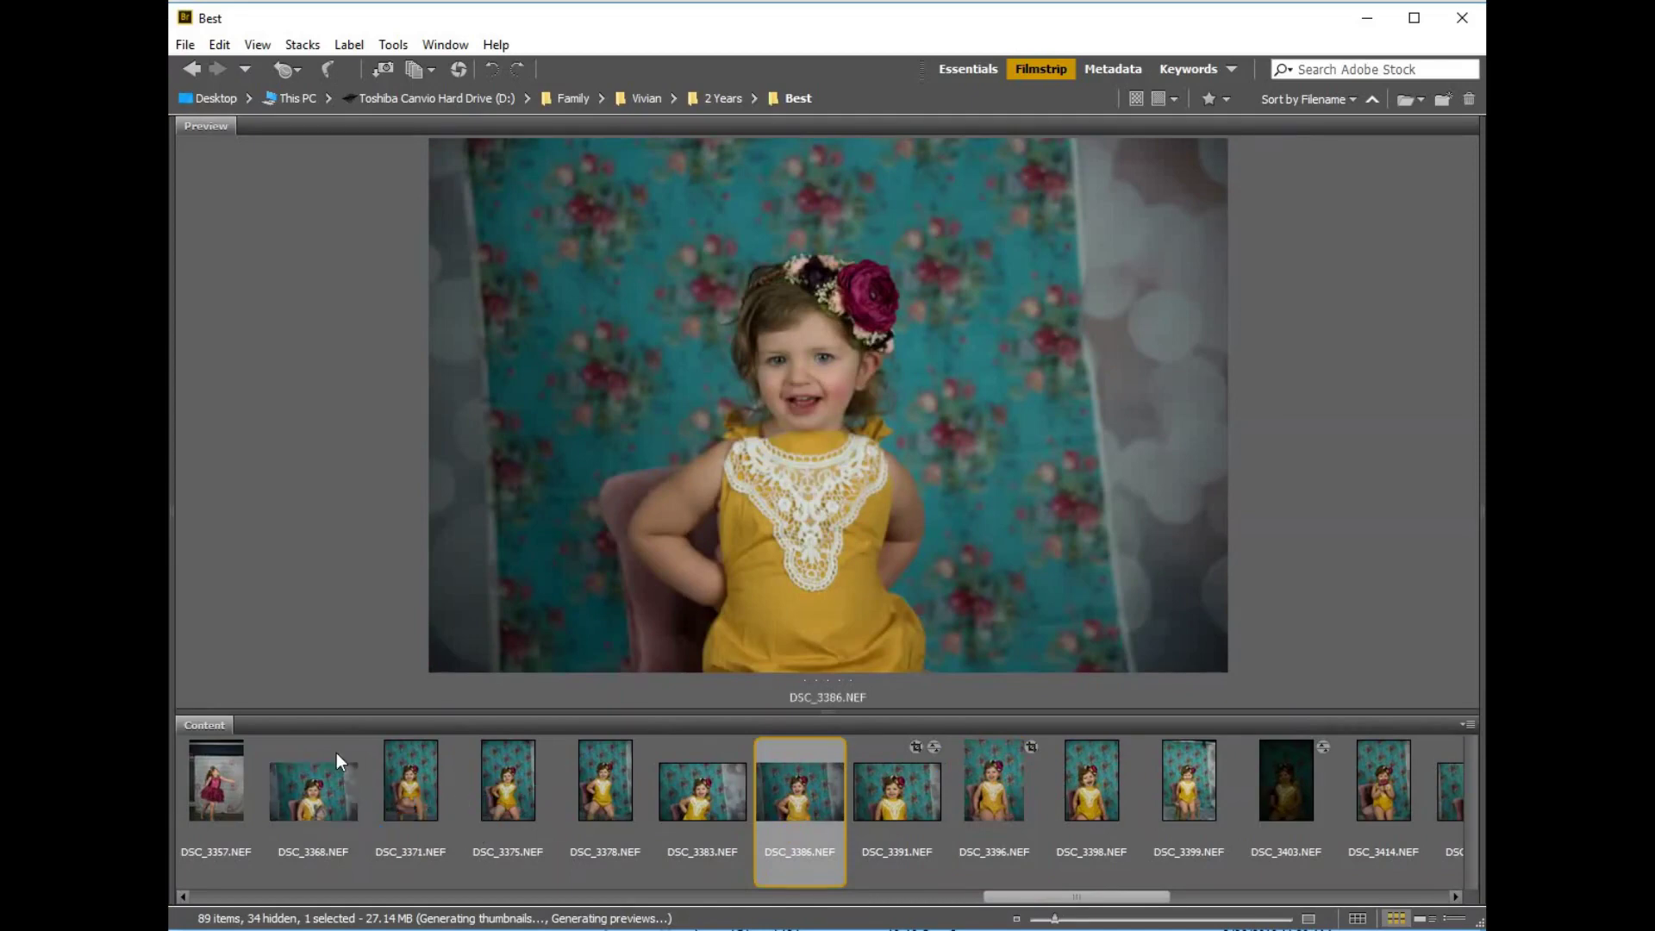
drag(337, 754, 1212, 811)
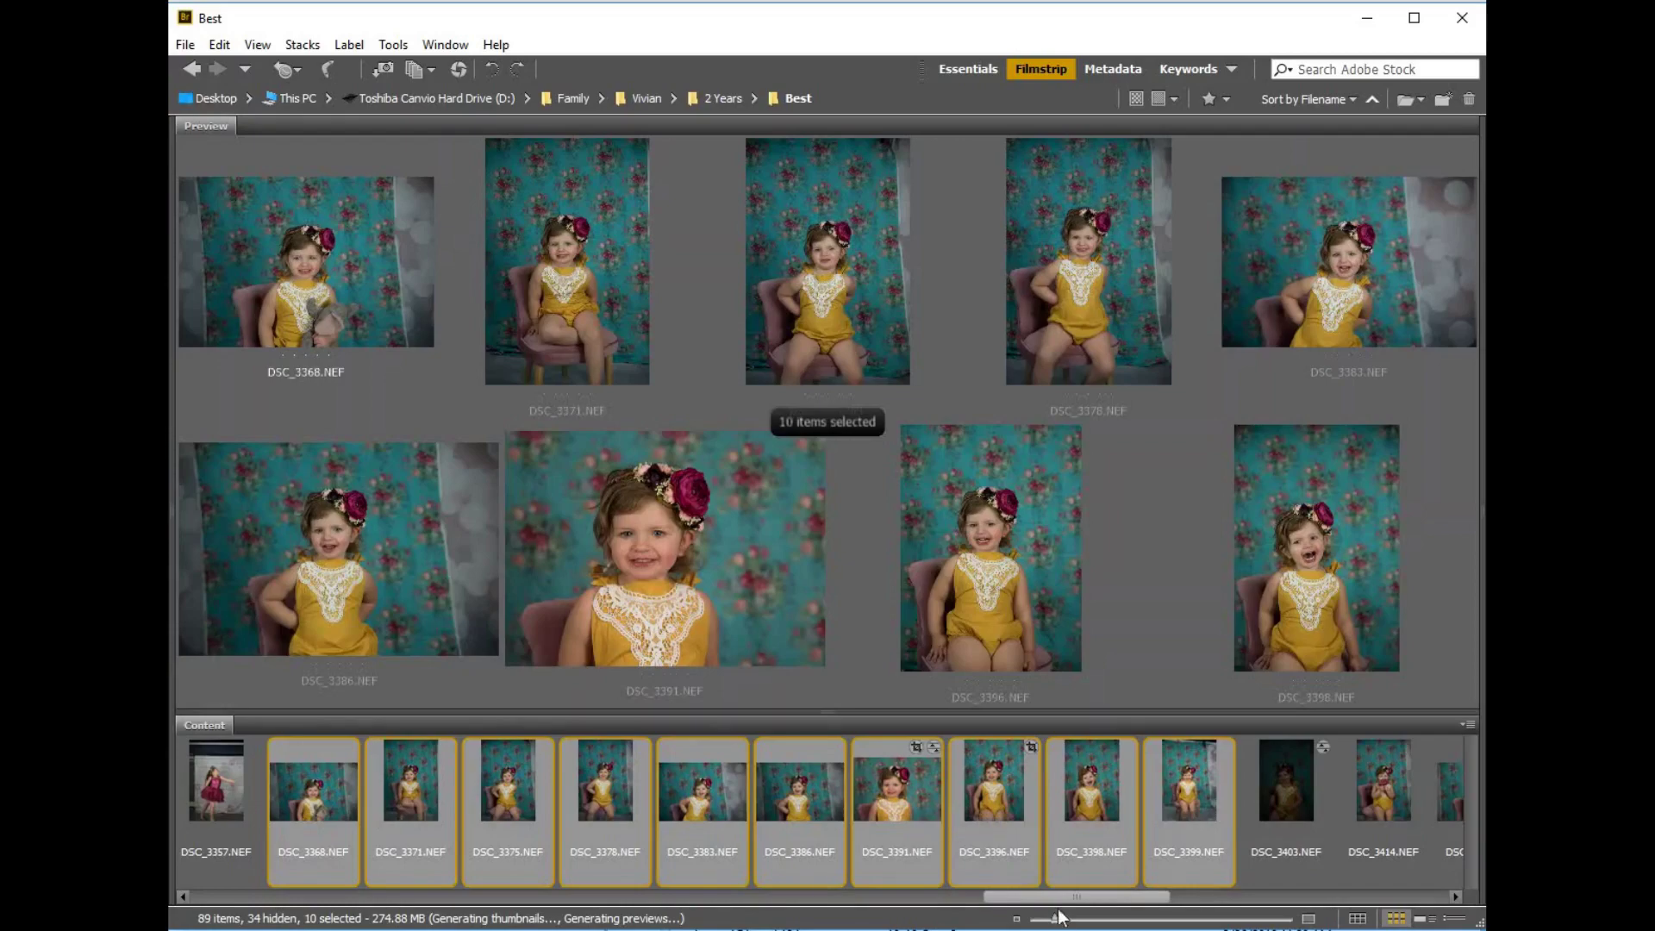
drag(1024, 899, 220, 899)
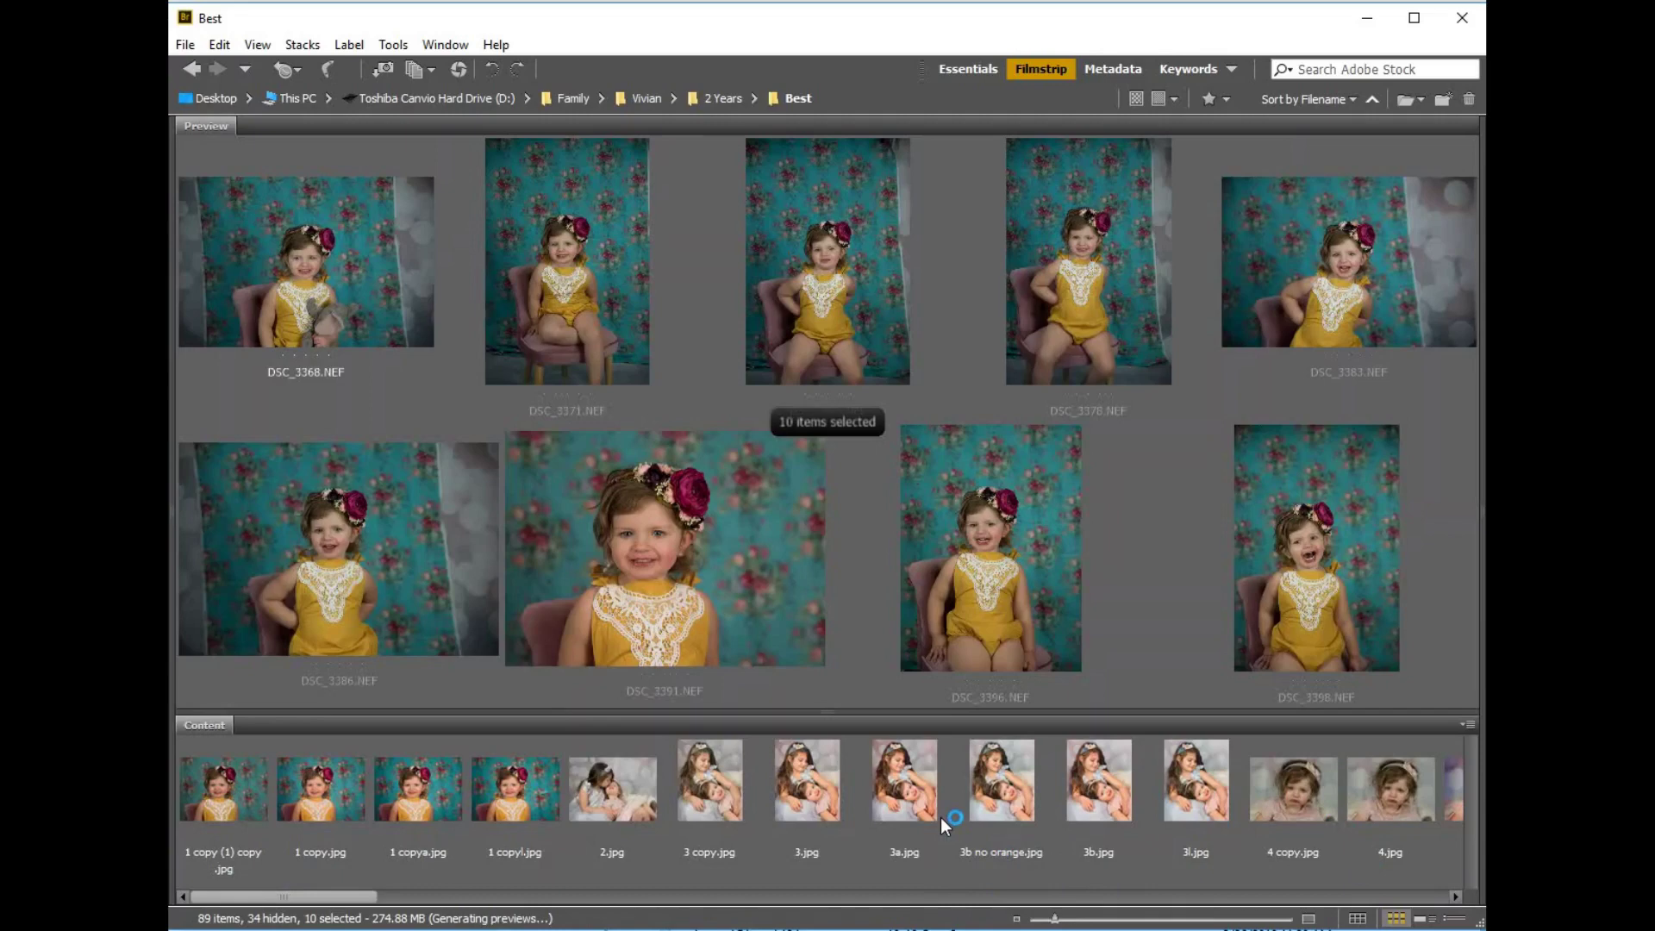
- Compare 1 copyl.jpg with 1 copya.jpg, settle on 1 copyl.jpg, and scroll the filmstrip
click(545, 815)
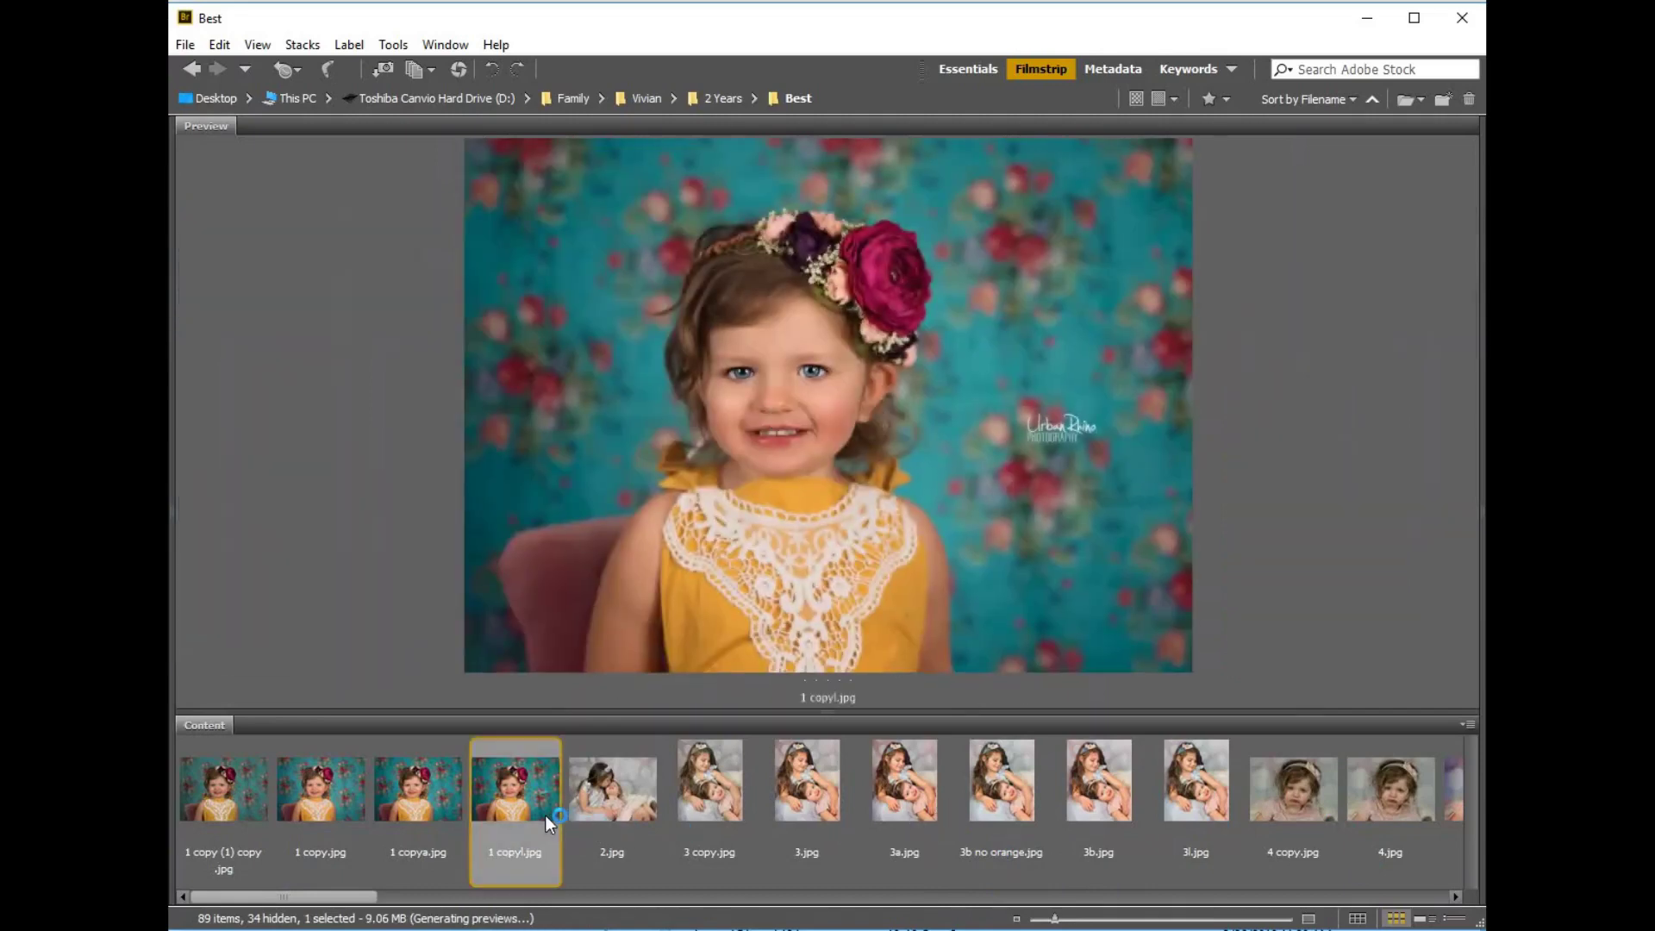
click(435, 808)
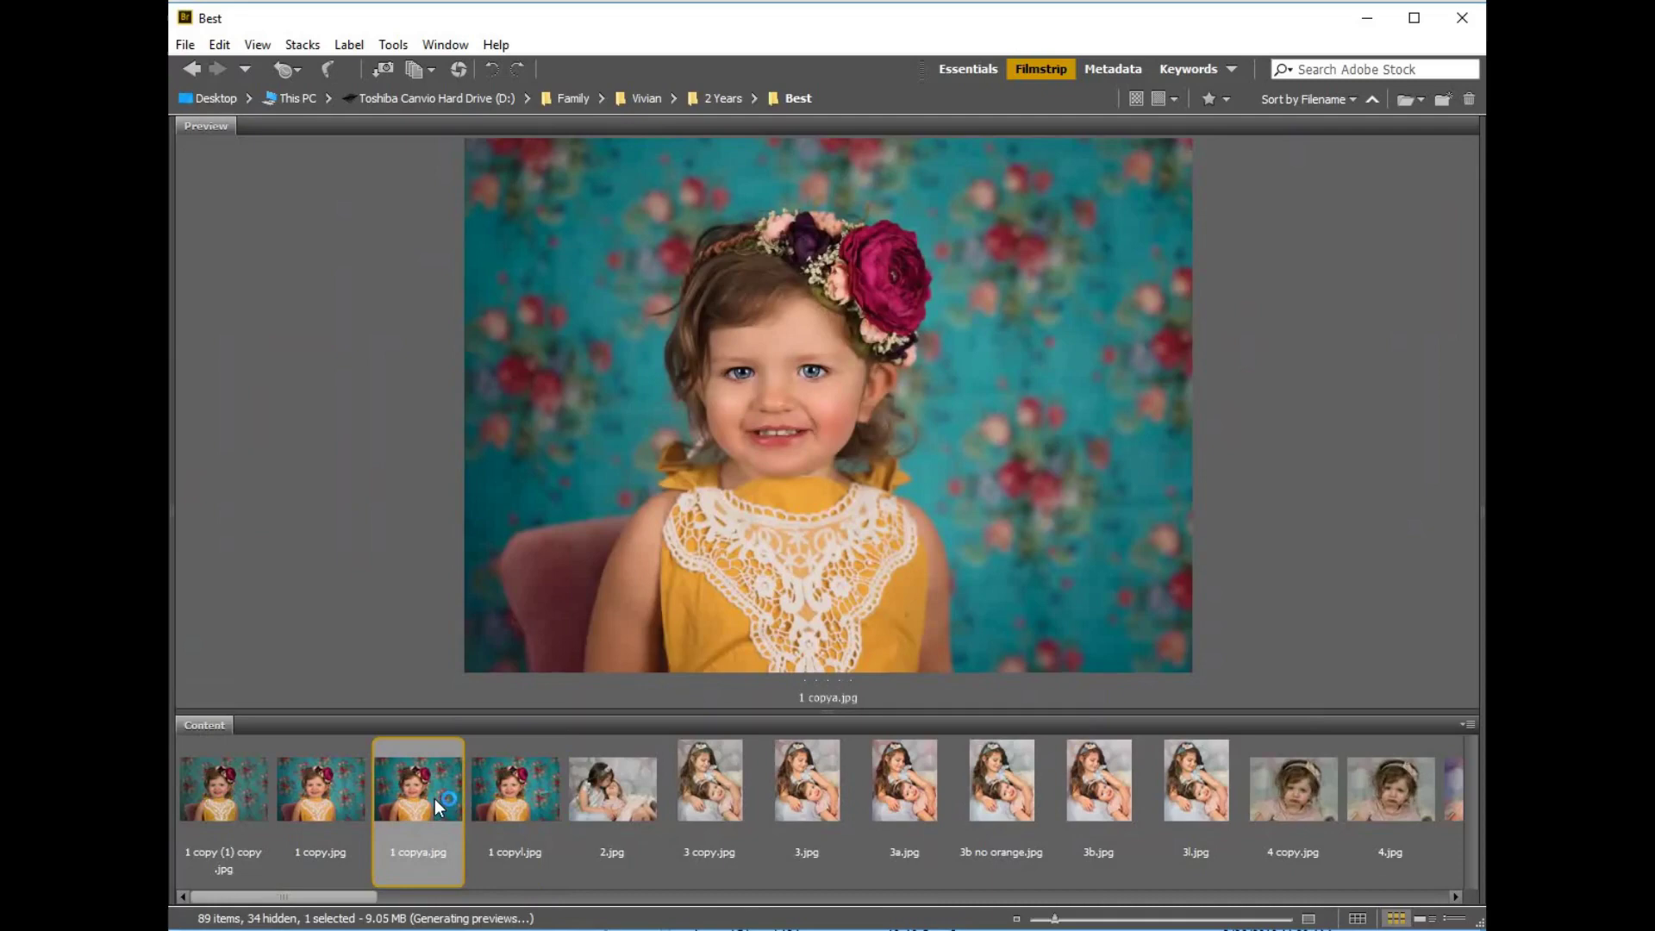
click(515, 803)
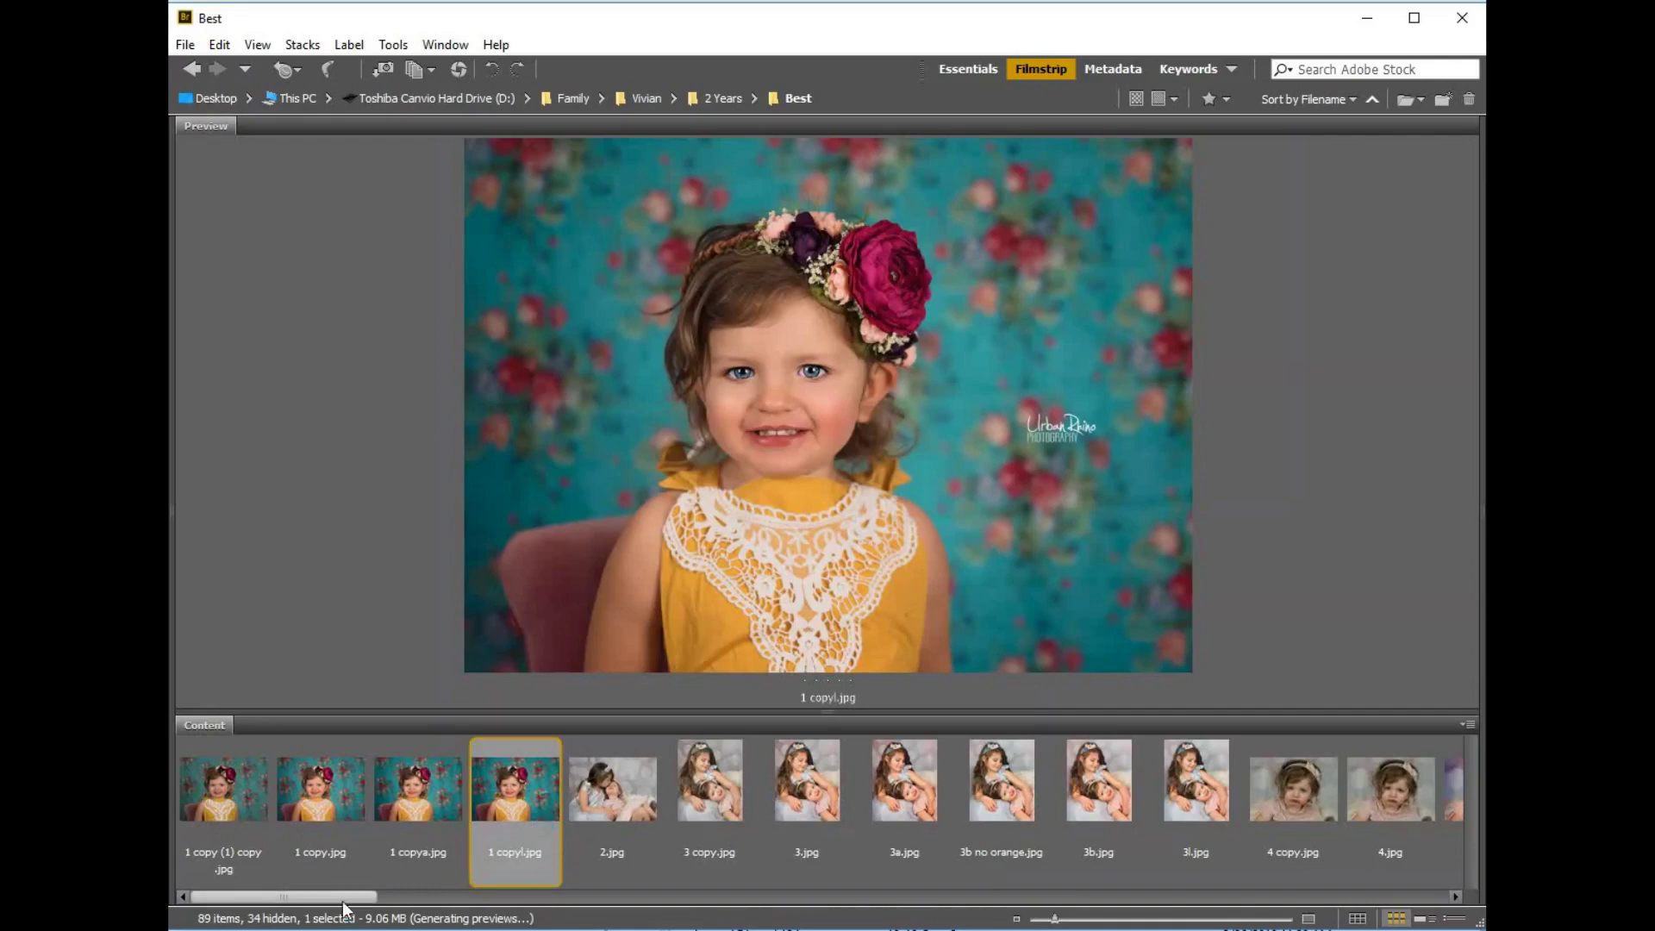
drag(343, 899, 723, 901)
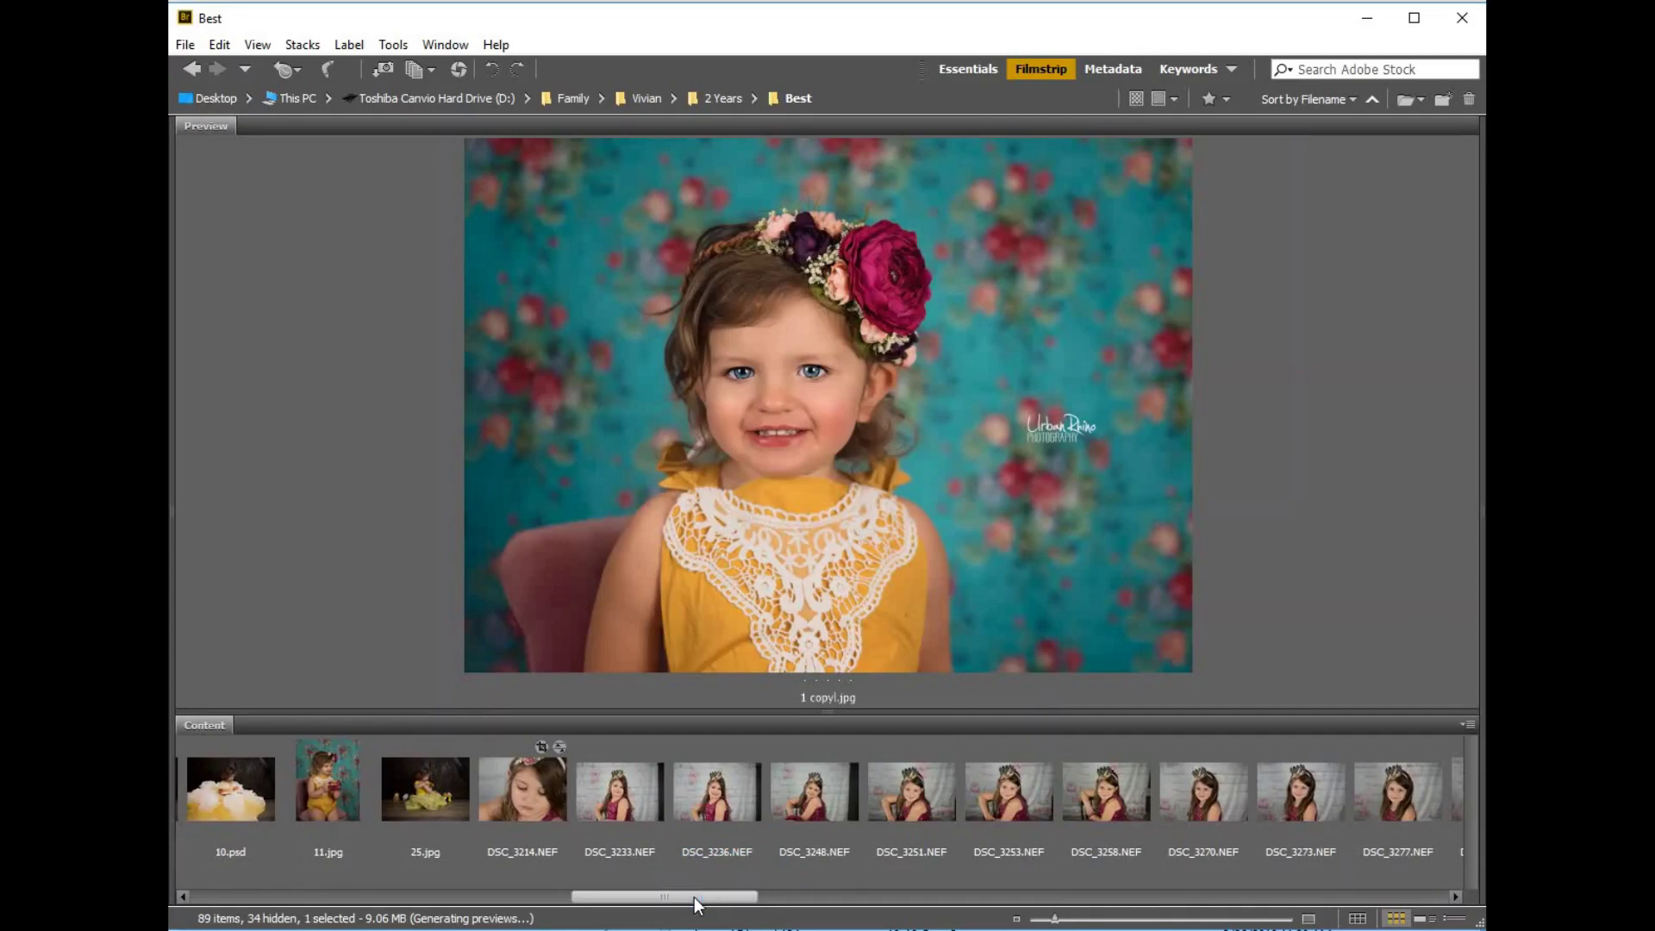
drag(695, 899, 251, 901)
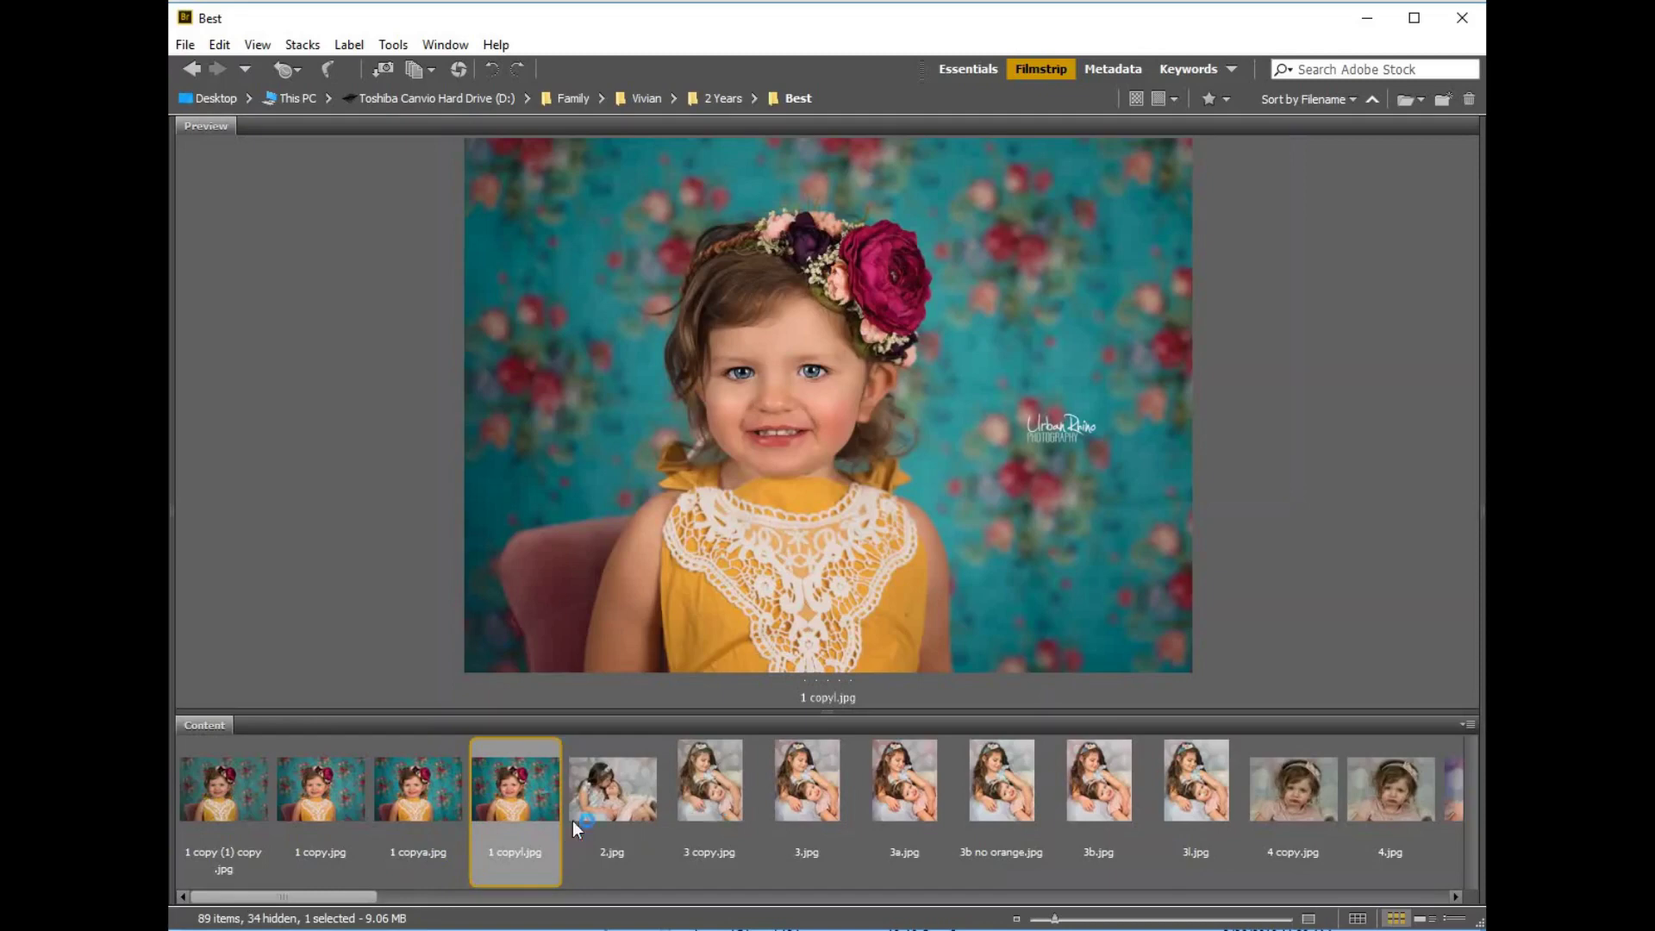
- Start renaming 2.jpg, then cancel it unchanged and preview 3 copy.jpg instead
right_click(614, 783)
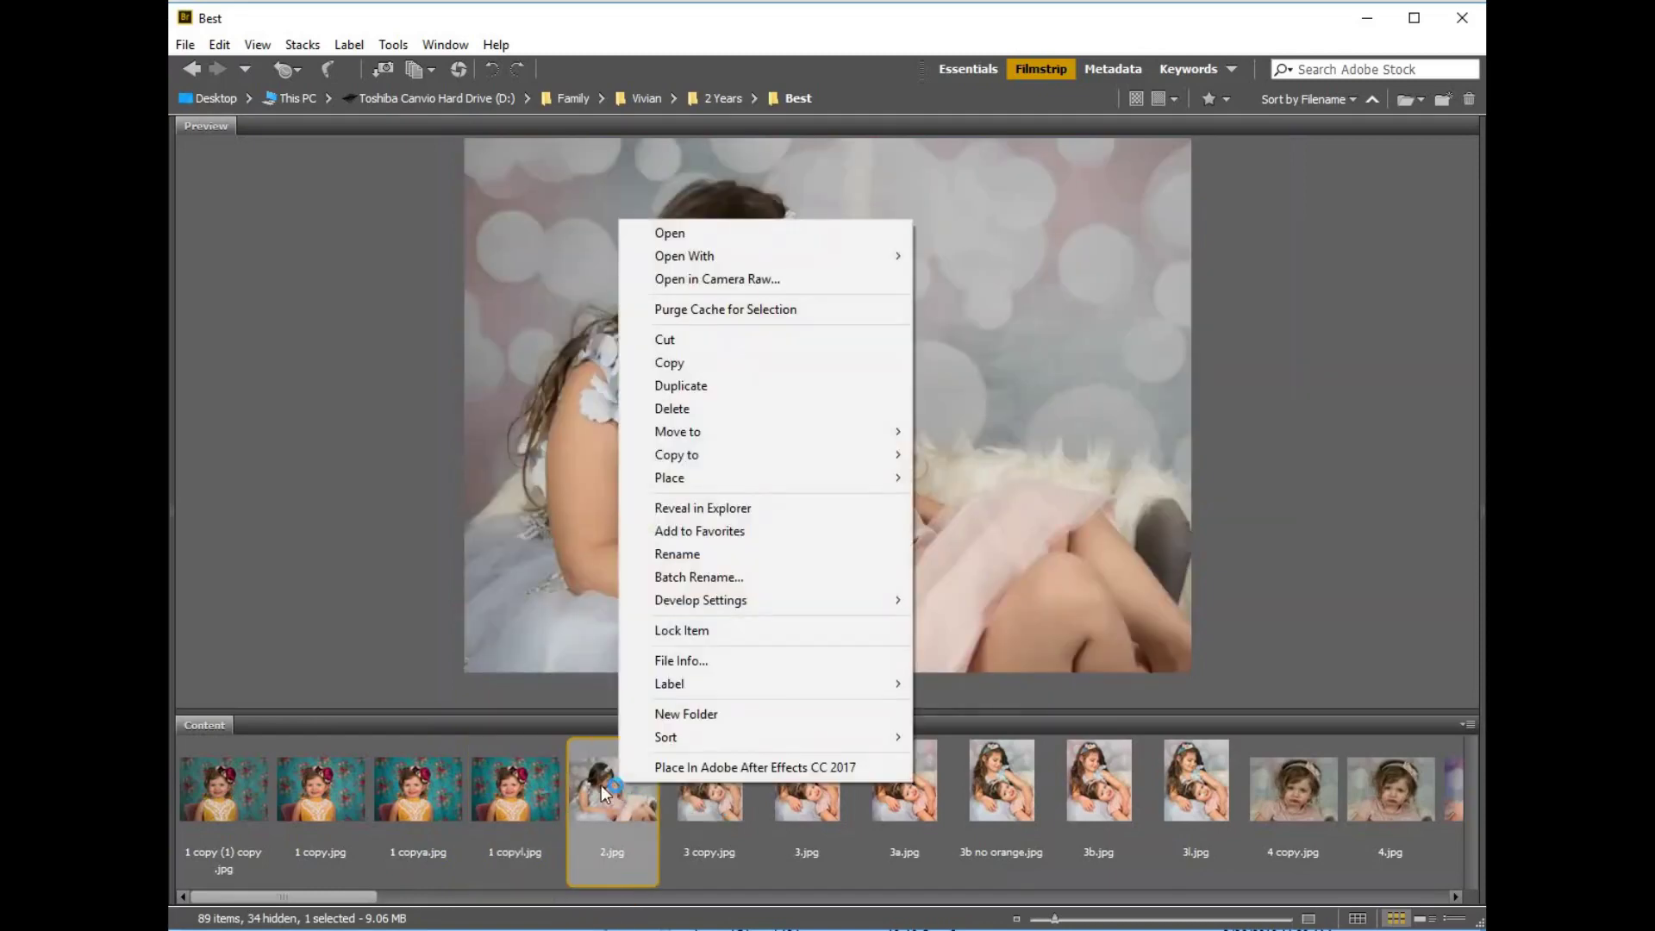
click(719, 556)
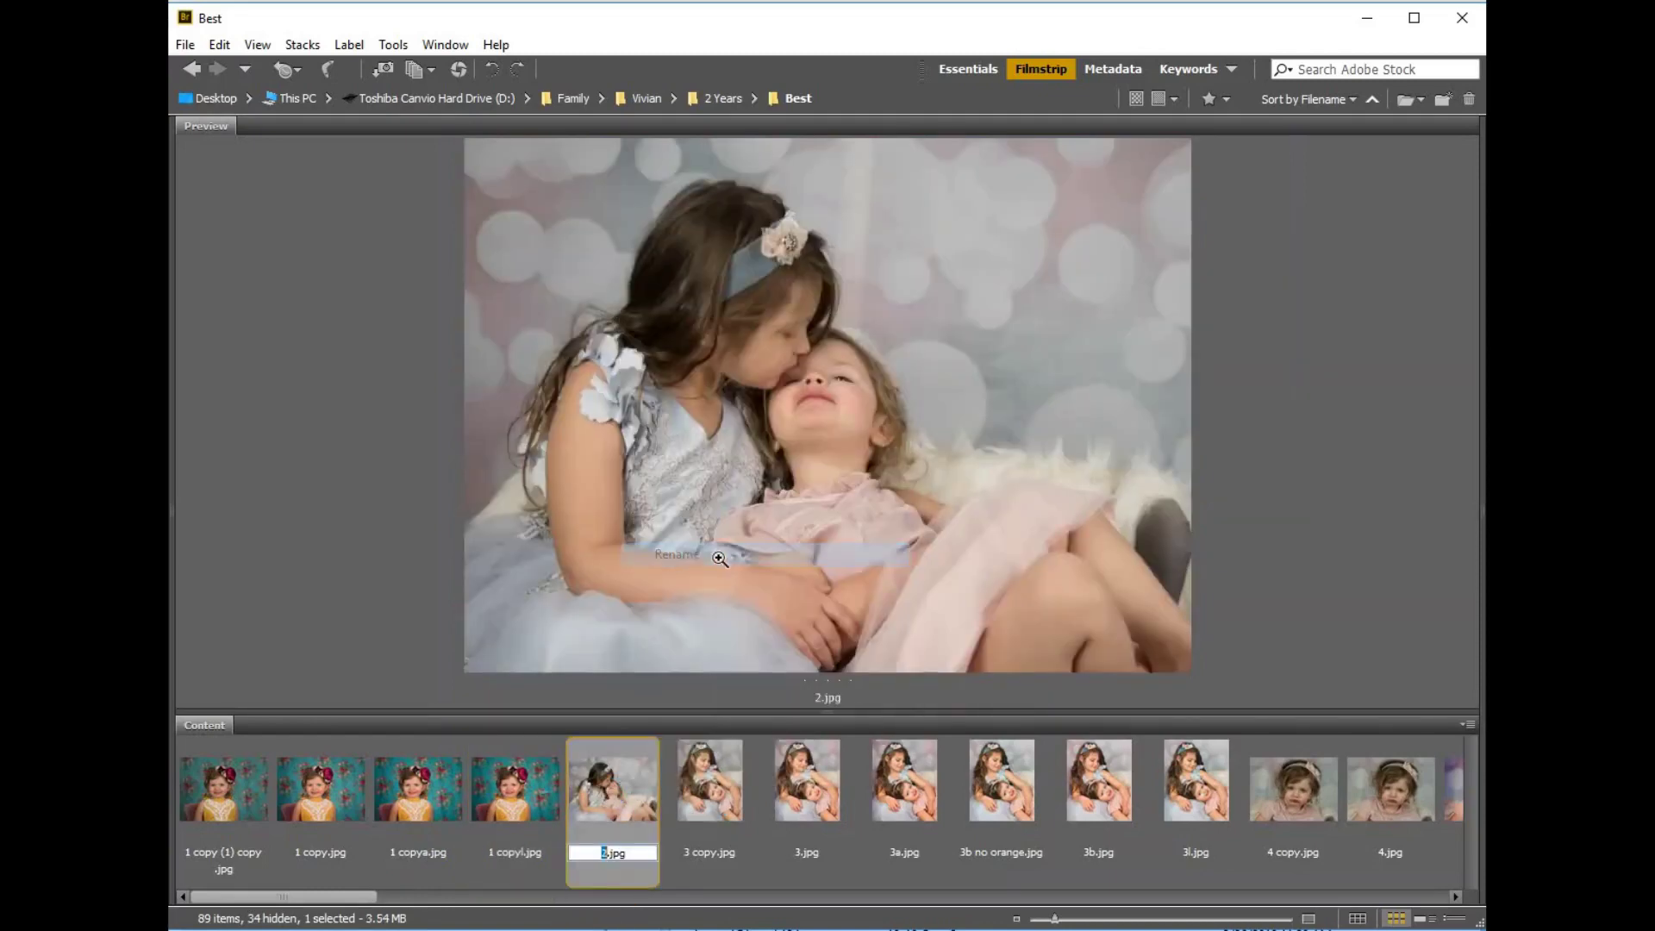
click(725, 783)
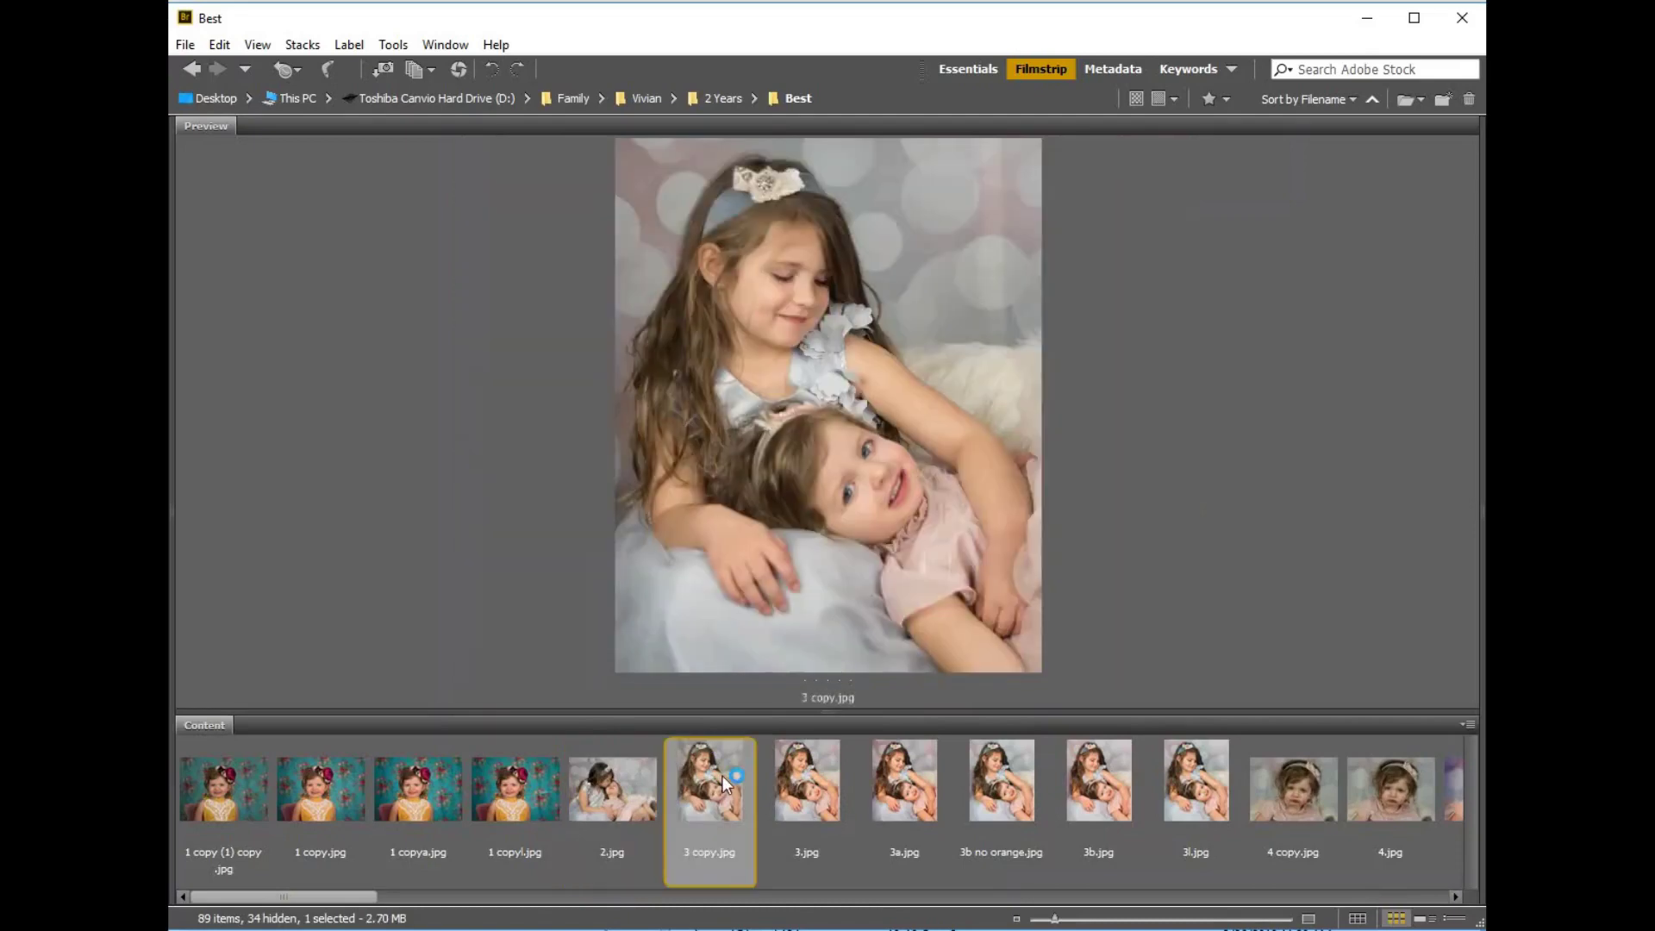